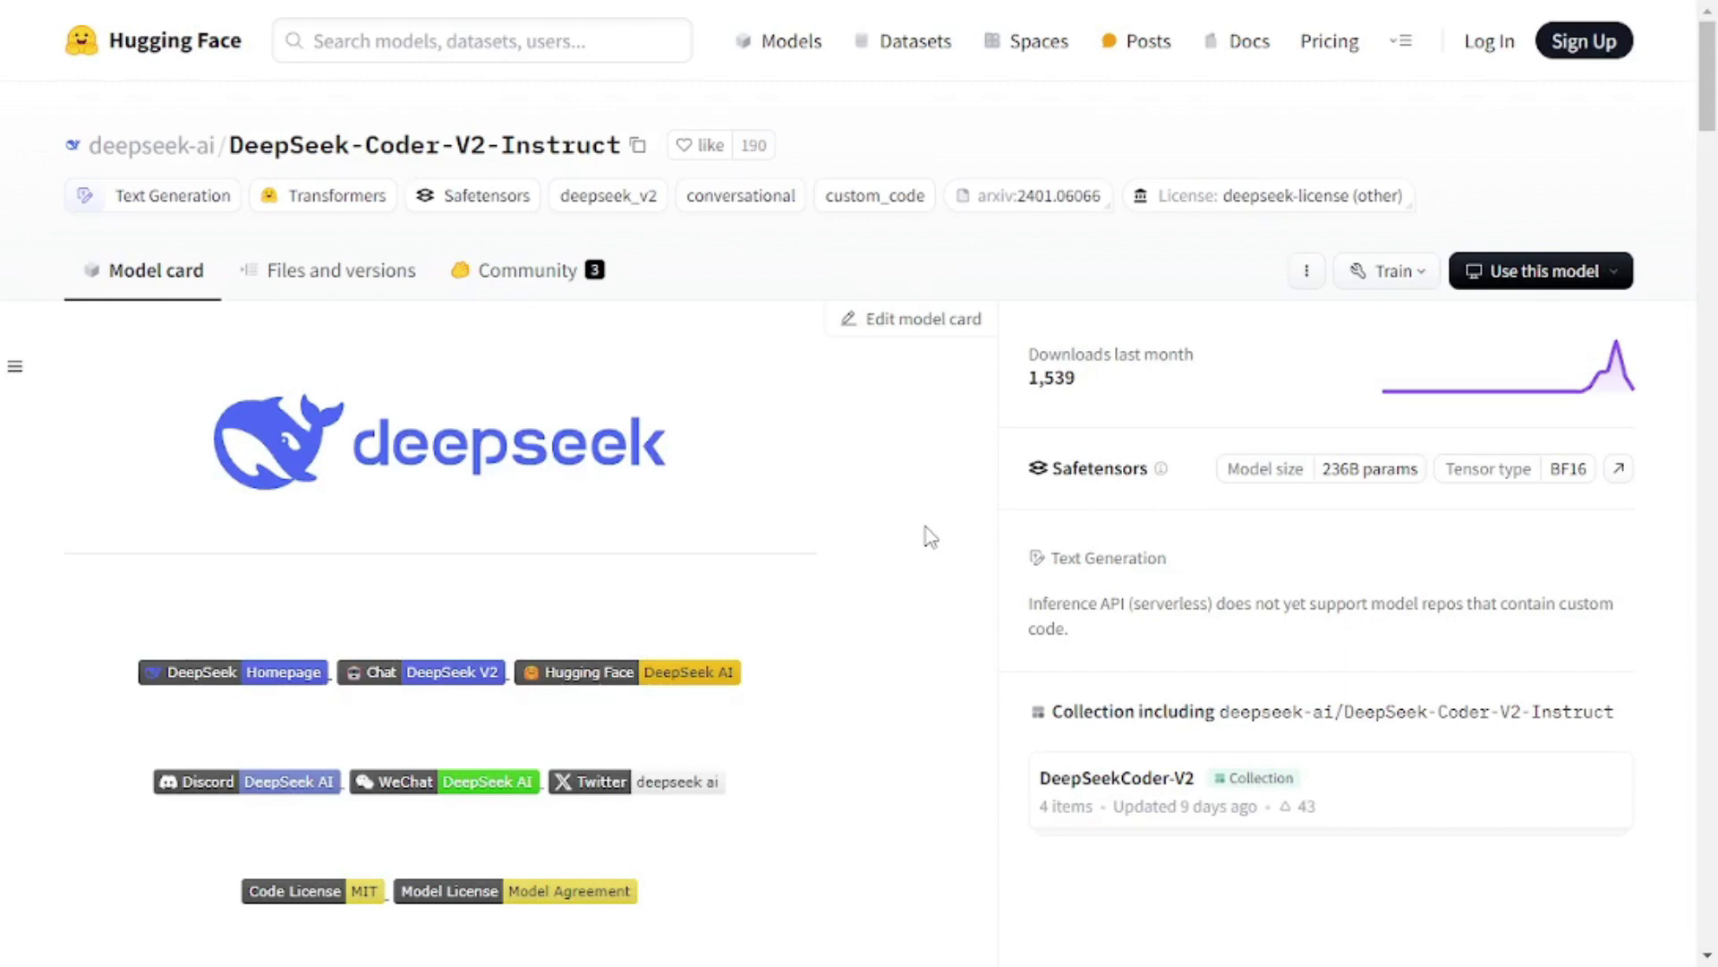
Scroll the DeepSeek-Coder-V2 model card, noting 21B active parameters, zooming in toward API pricing and local-run sections
scroll(931, 537, down, 15)
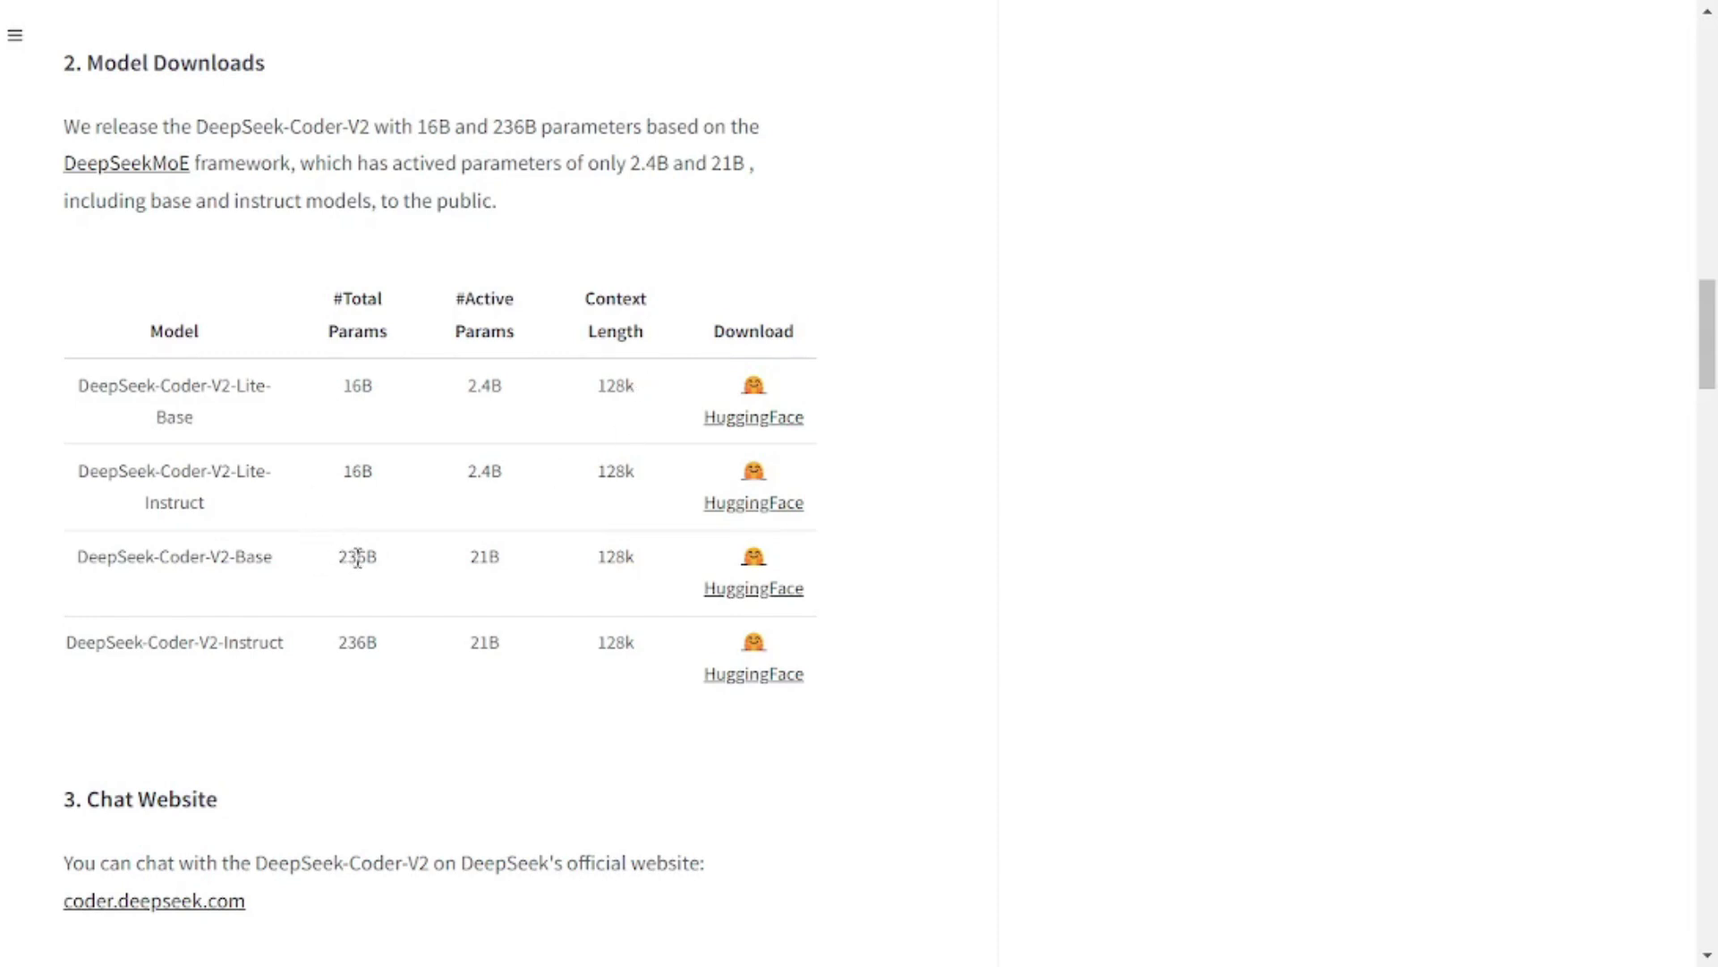
double_click(476, 560)
click(1065, 566)
key(ctrl+plus)
key(ctrl+plus)
scroll(986, 512, down, 1)
scroll(991, 528, down, 5)
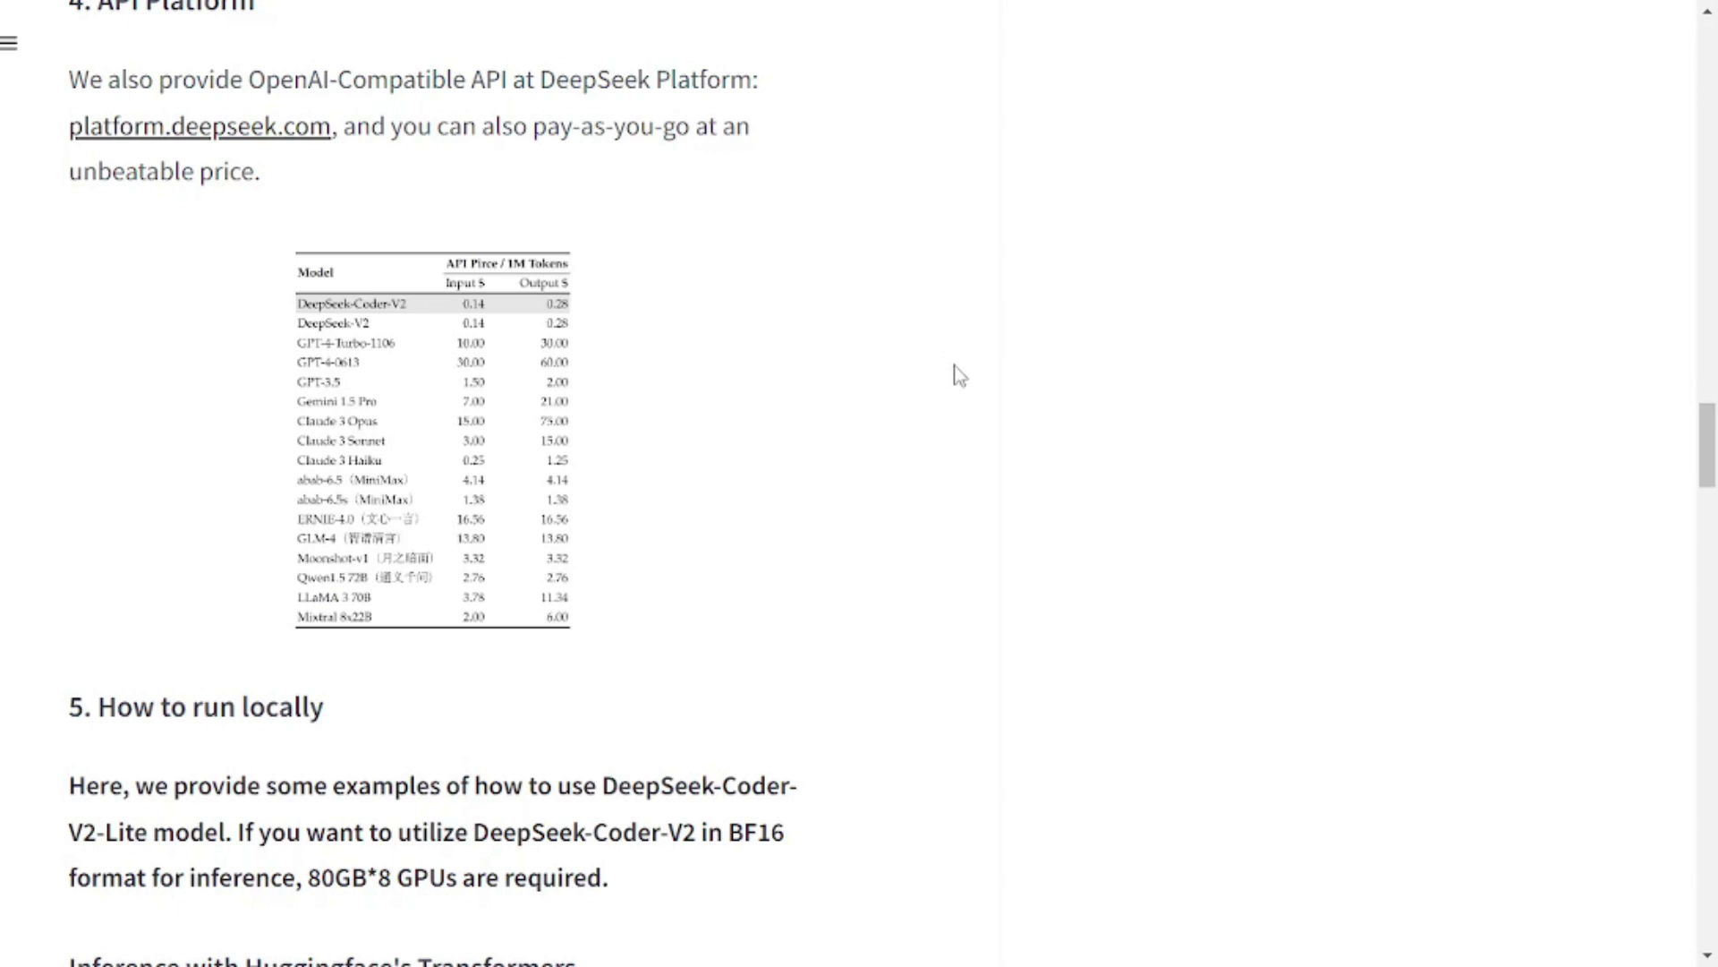
Highlight the V2-Lite mention and the multi-GPU requirement in the run-locally paragraph
scroll(959, 374, down, 5)
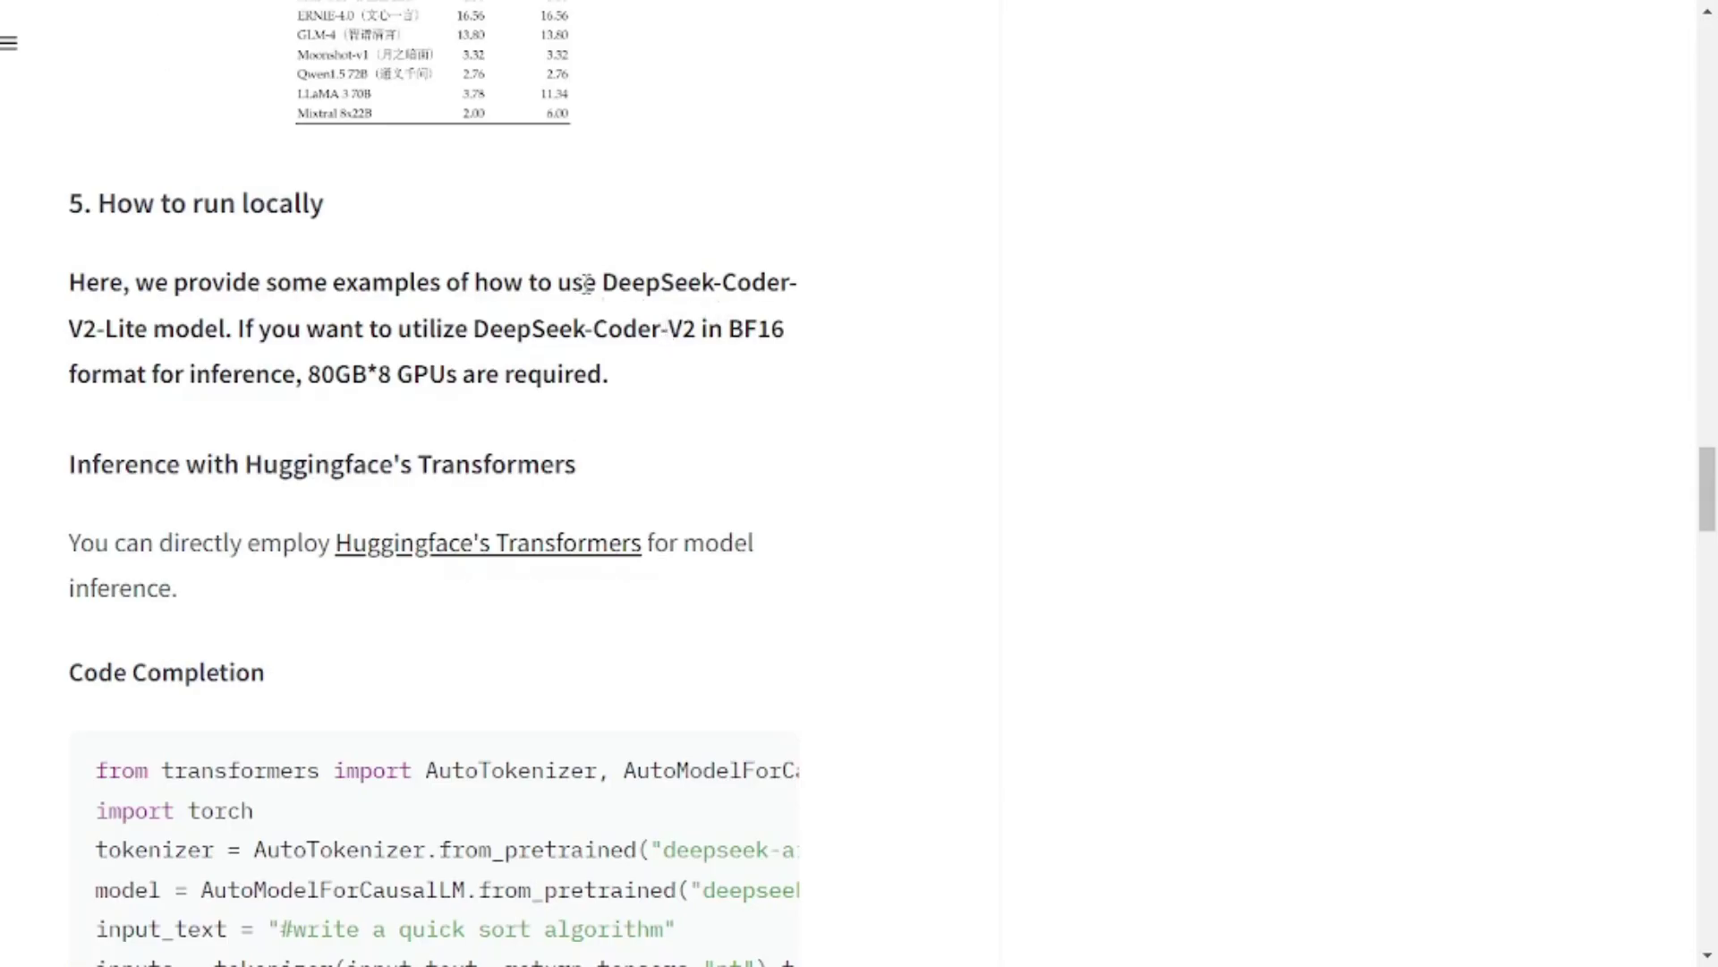
drag(240, 338, 54, 342)
click(1059, 307)
drag(351, 372, 535, 375)
click(885, 365)
In the Model Downloads table, highlight DeepSeek-Coder-V2-Lite-Base at 16B and V2-Instruct at 236B total parameters
scroll(1074, 376, up, 10)
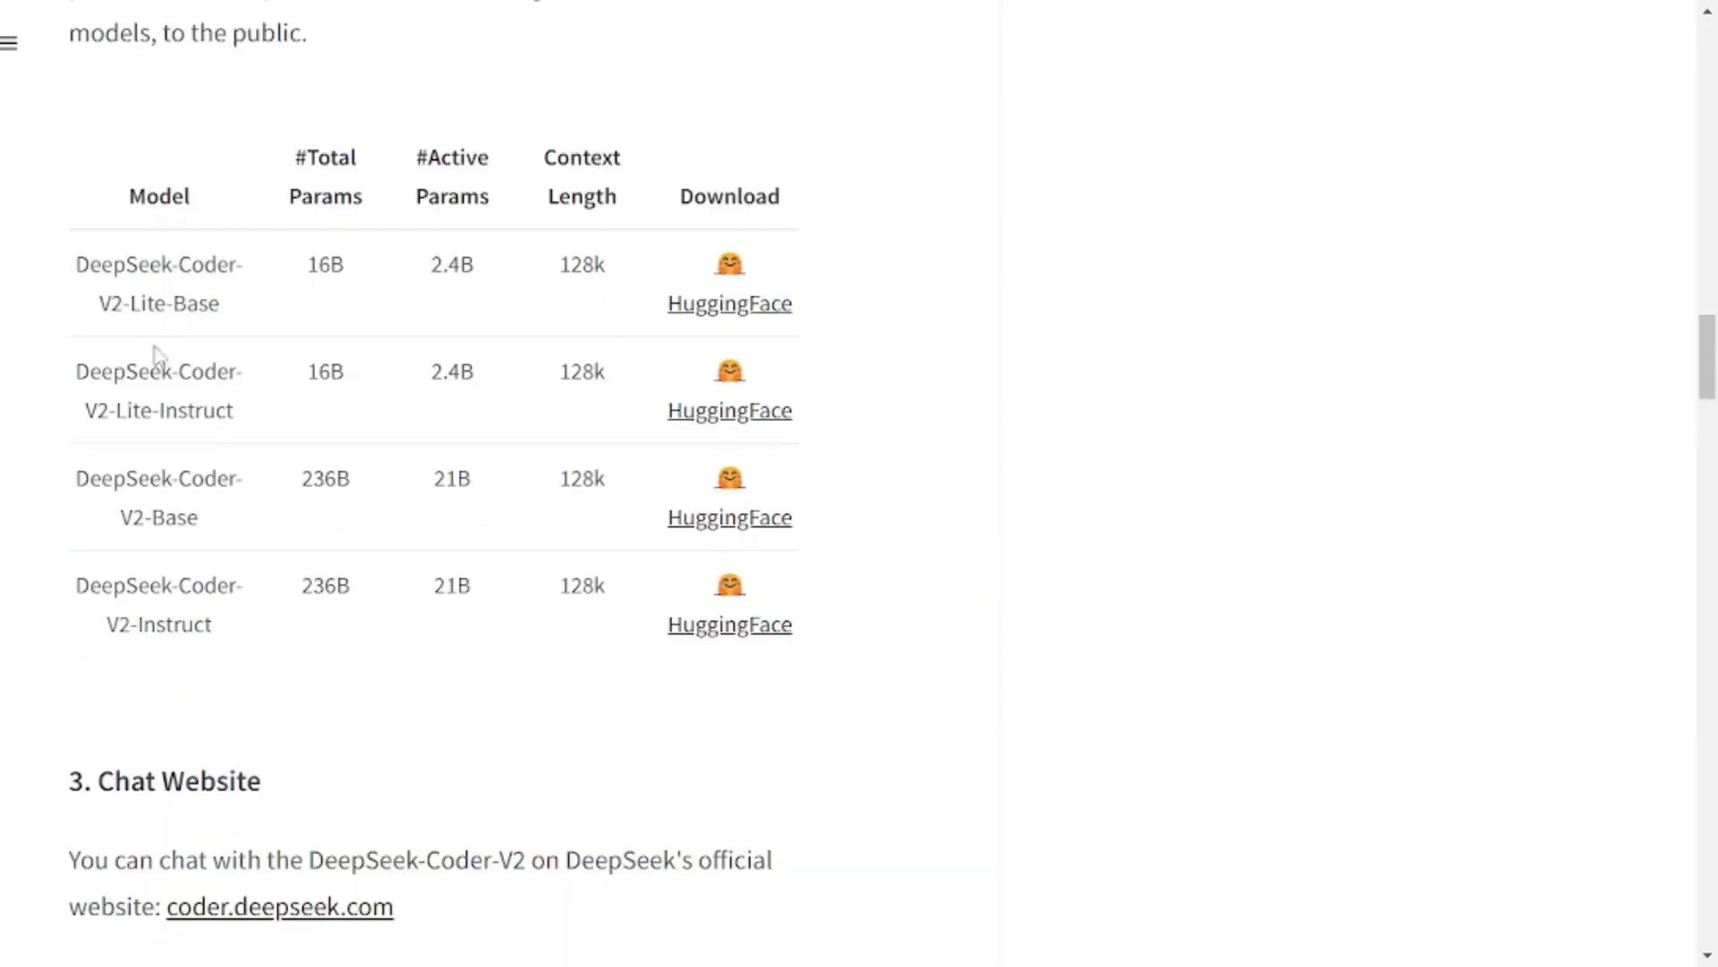
drag(218, 306, 81, 269)
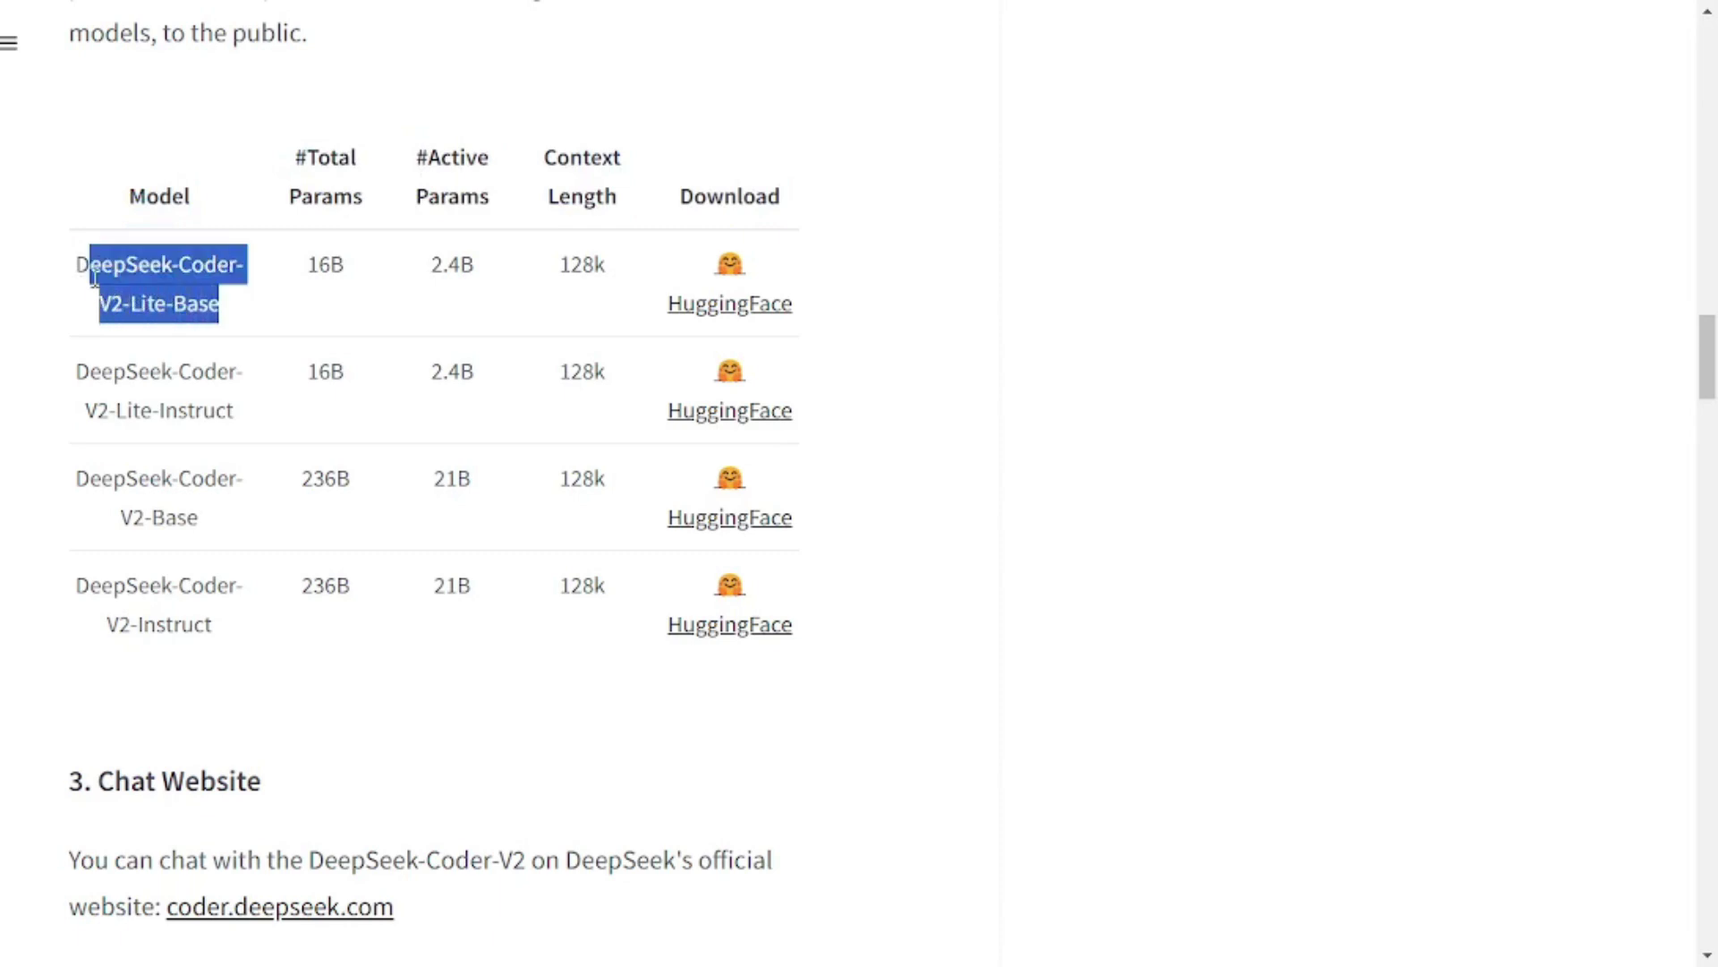
click(308, 323)
double_click(313, 267)
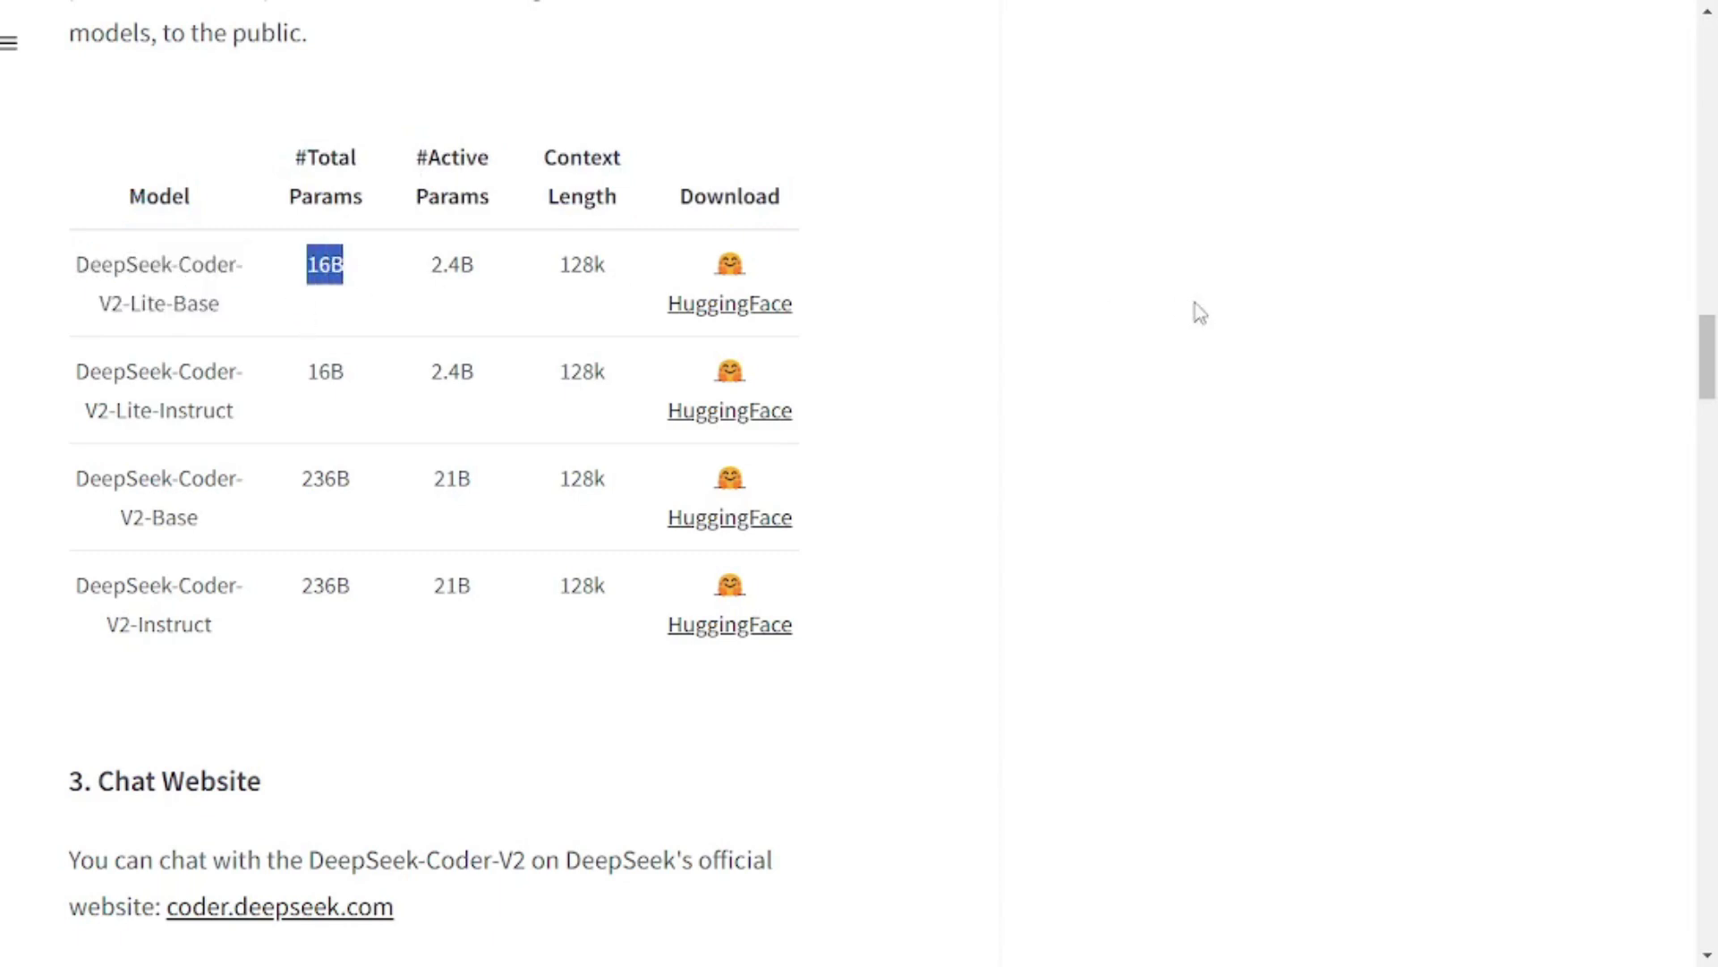
click(1267, 335)
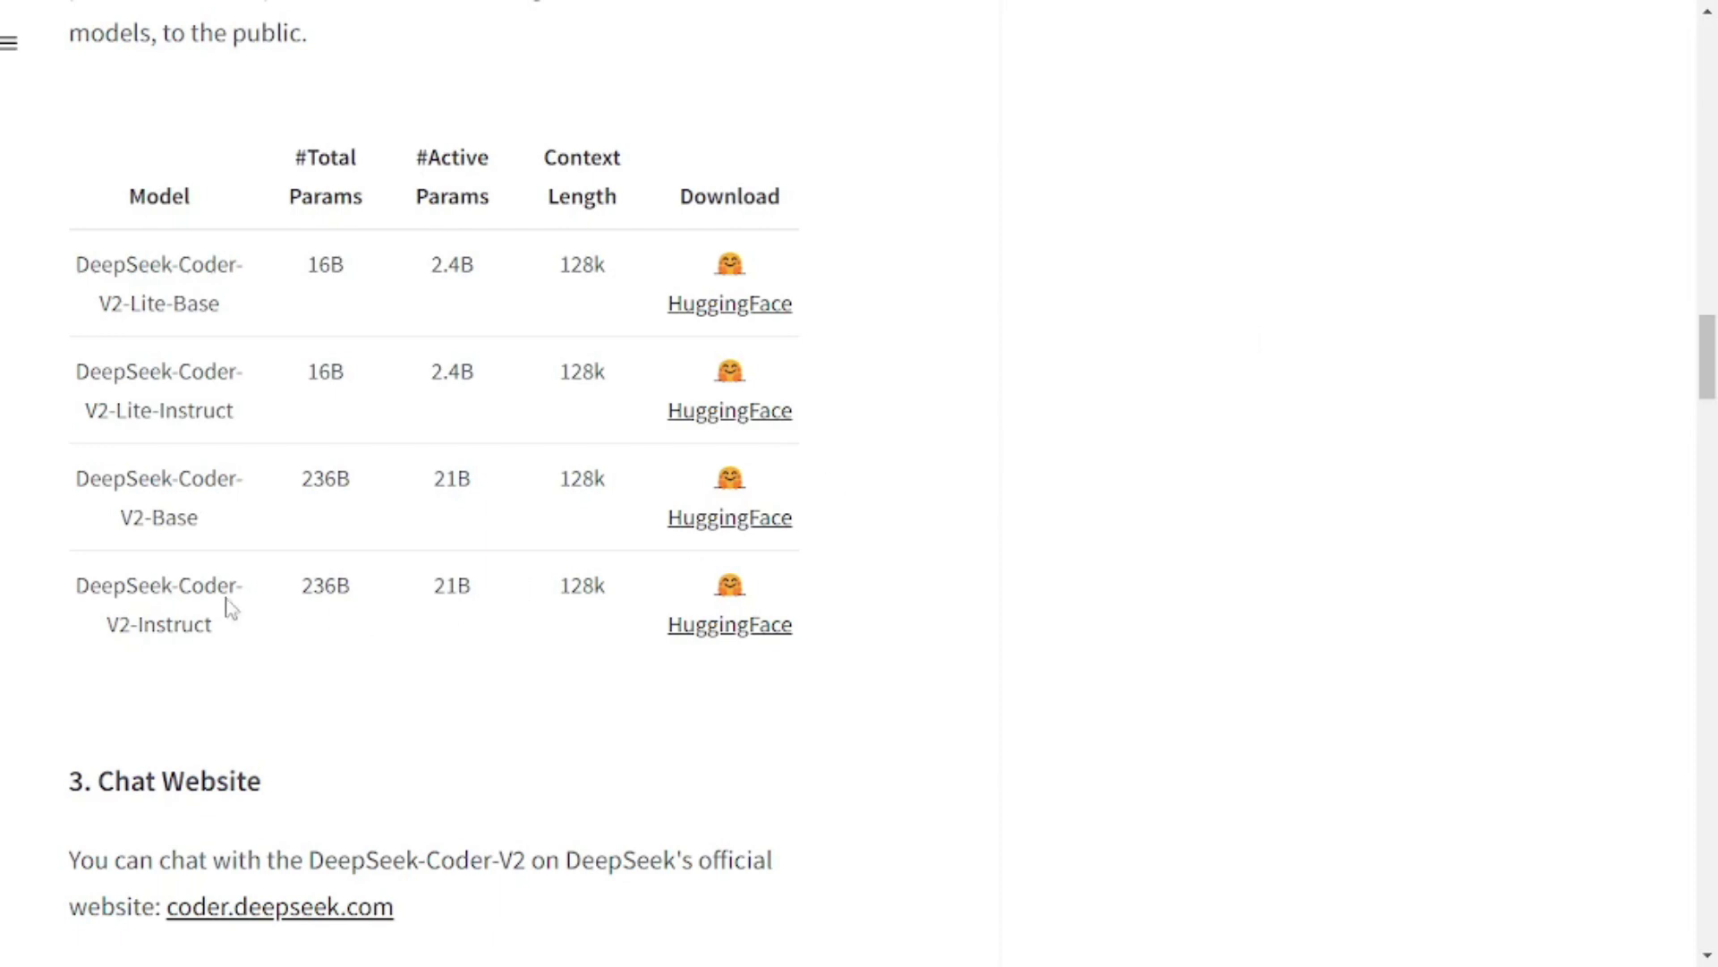
drag(301, 591, 358, 587)
Clear the highlight and switch to the EvalPlus leaderboard chart
click(1025, 532)
key(ctrl+Tab)
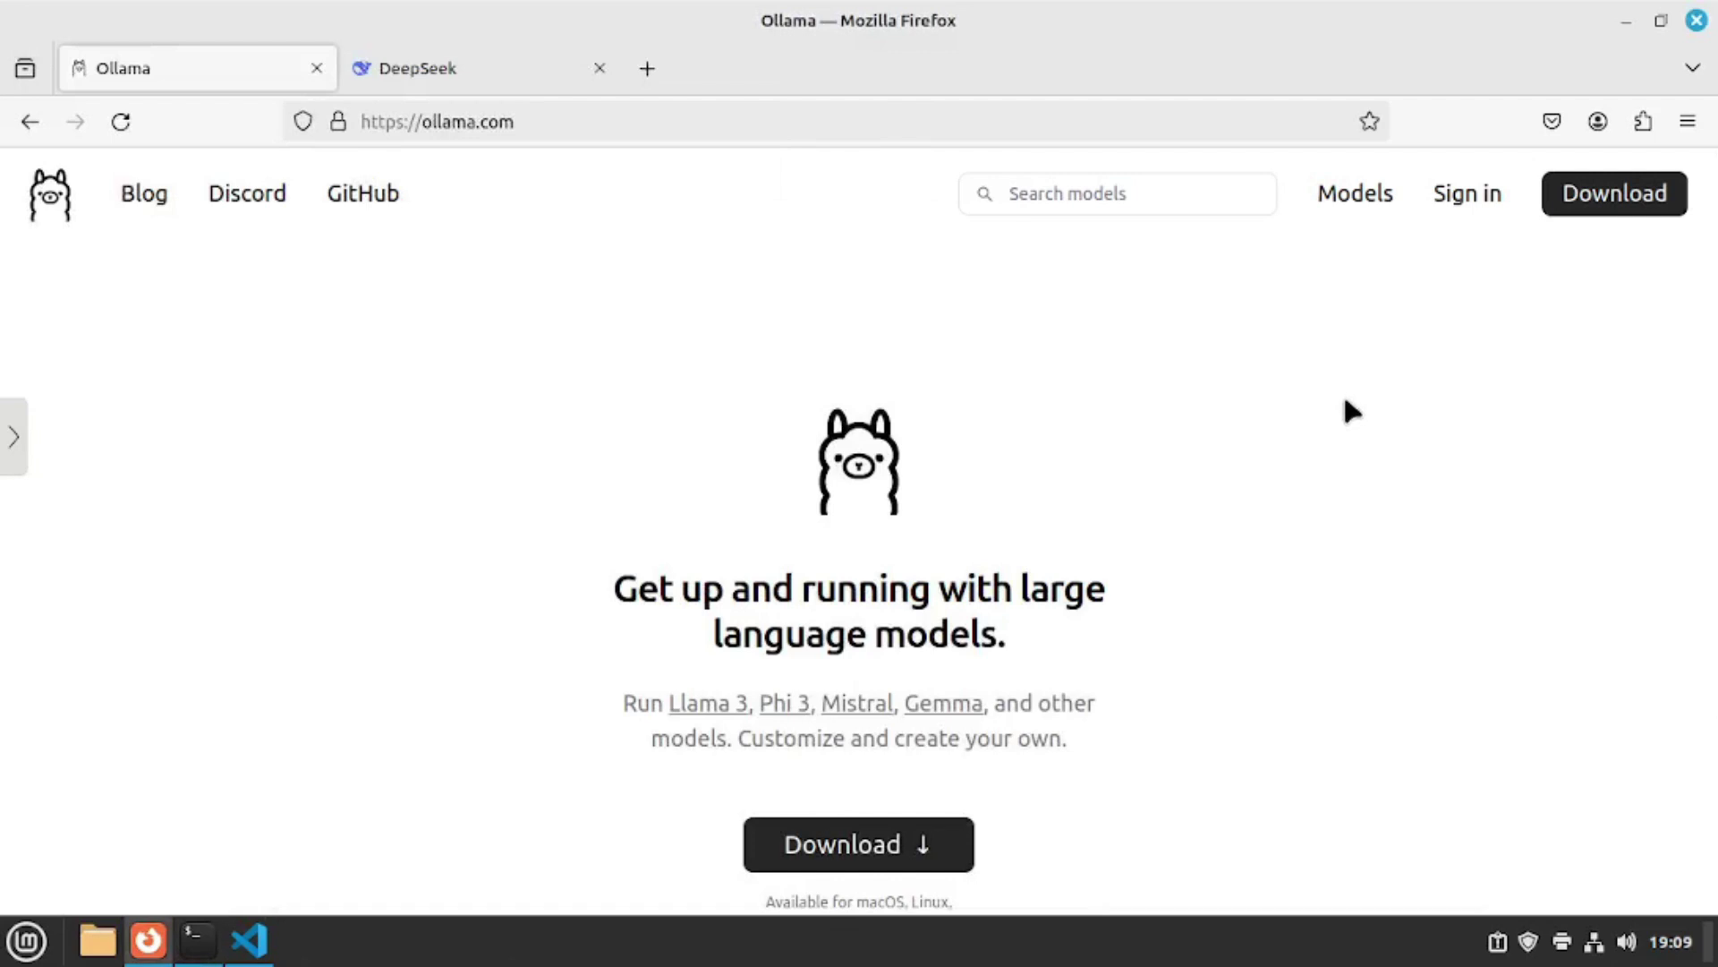
Copy Ollama's Linux curl install command and paste it into a terminal
scroll(920, 787, down, 3)
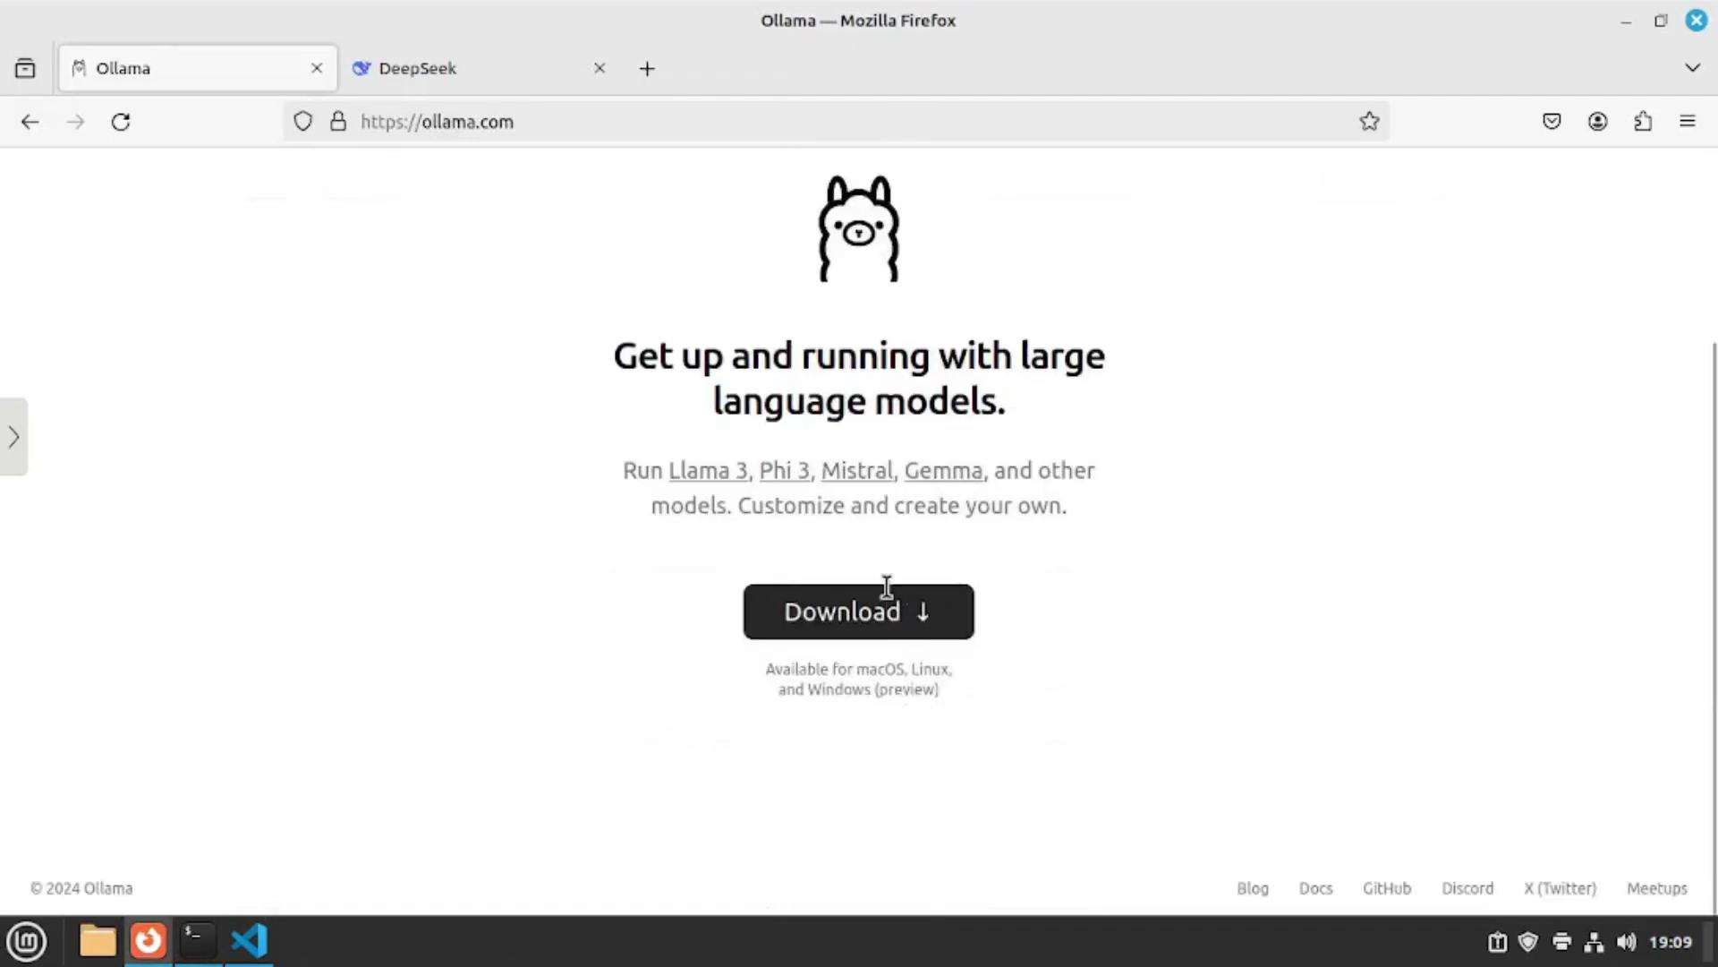
click(882, 595)
click(1117, 736)
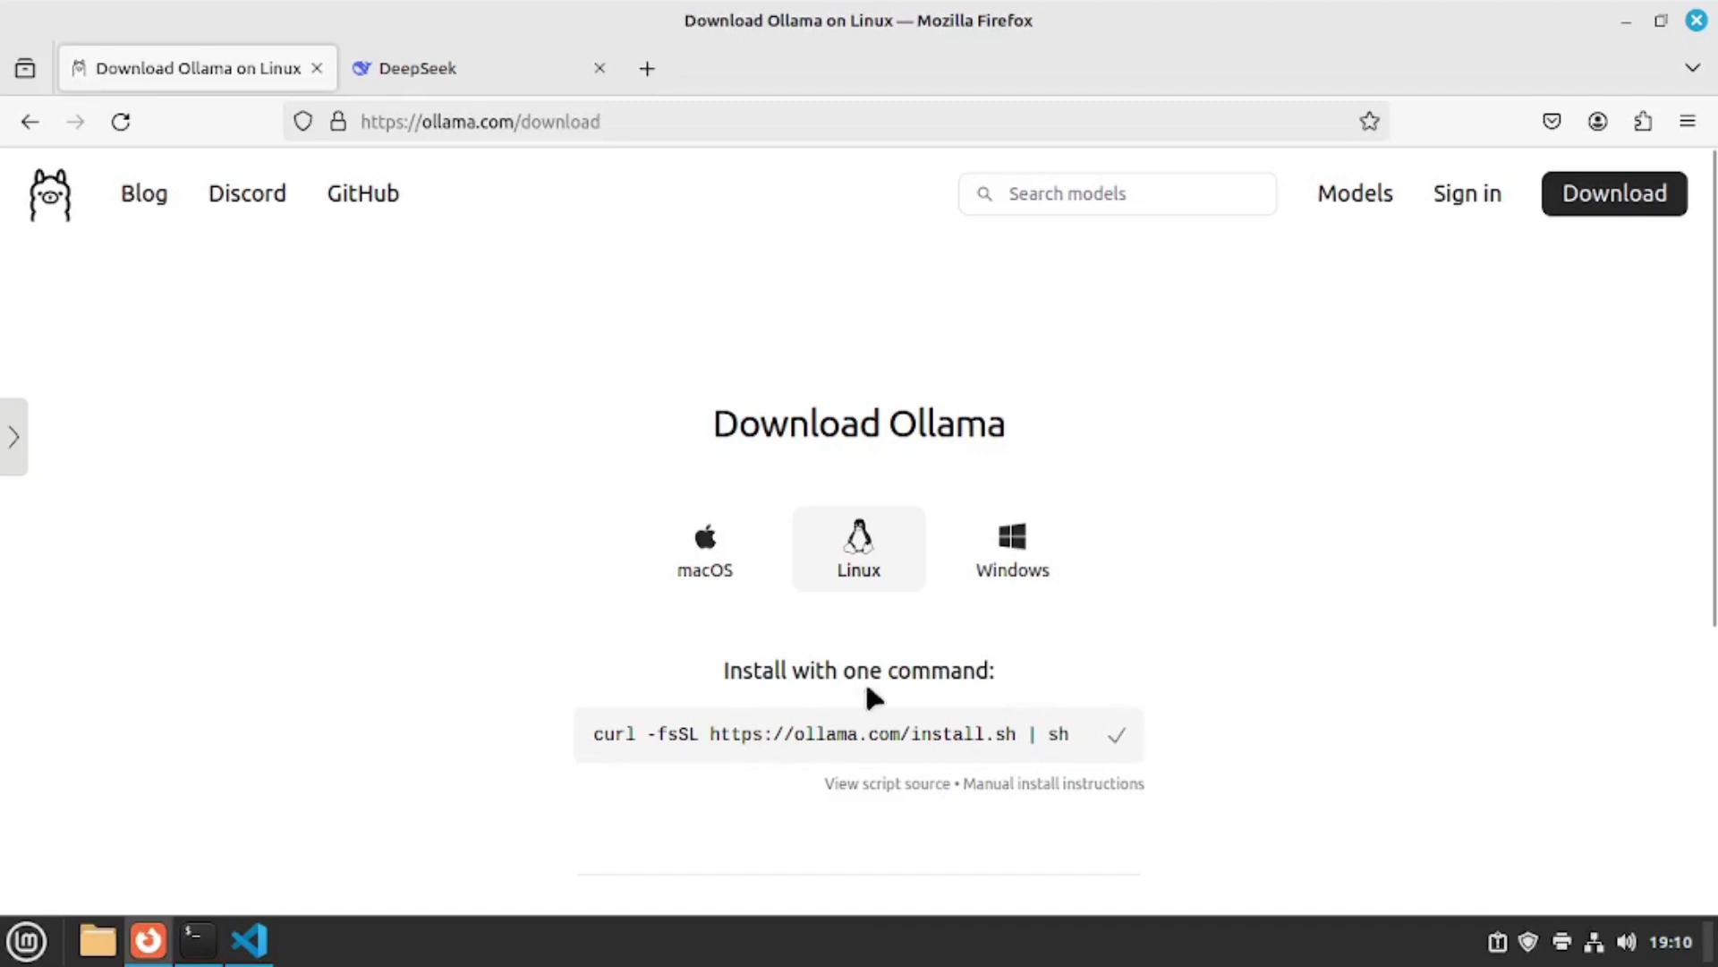
click(204, 941)
right_click(581, 611)
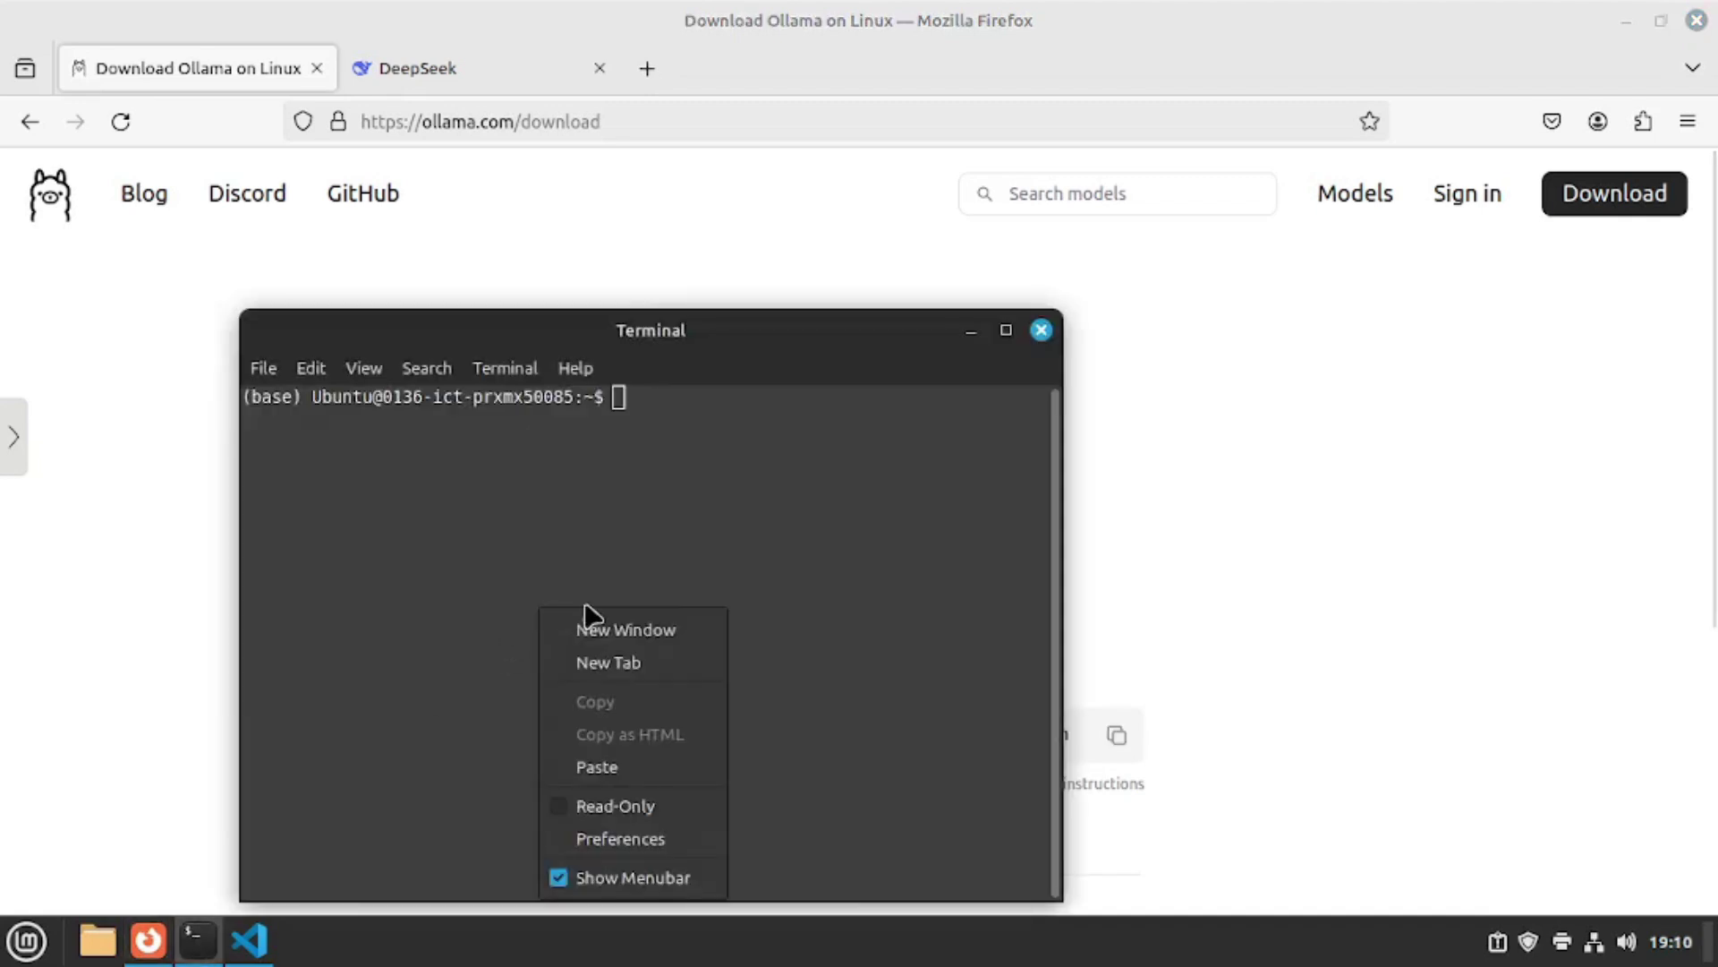
click(640, 783)
Filter the Ollama library for 'deepseek', open deepseek-coder-v2, check its sizes and copy its run command
click(1381, 213)
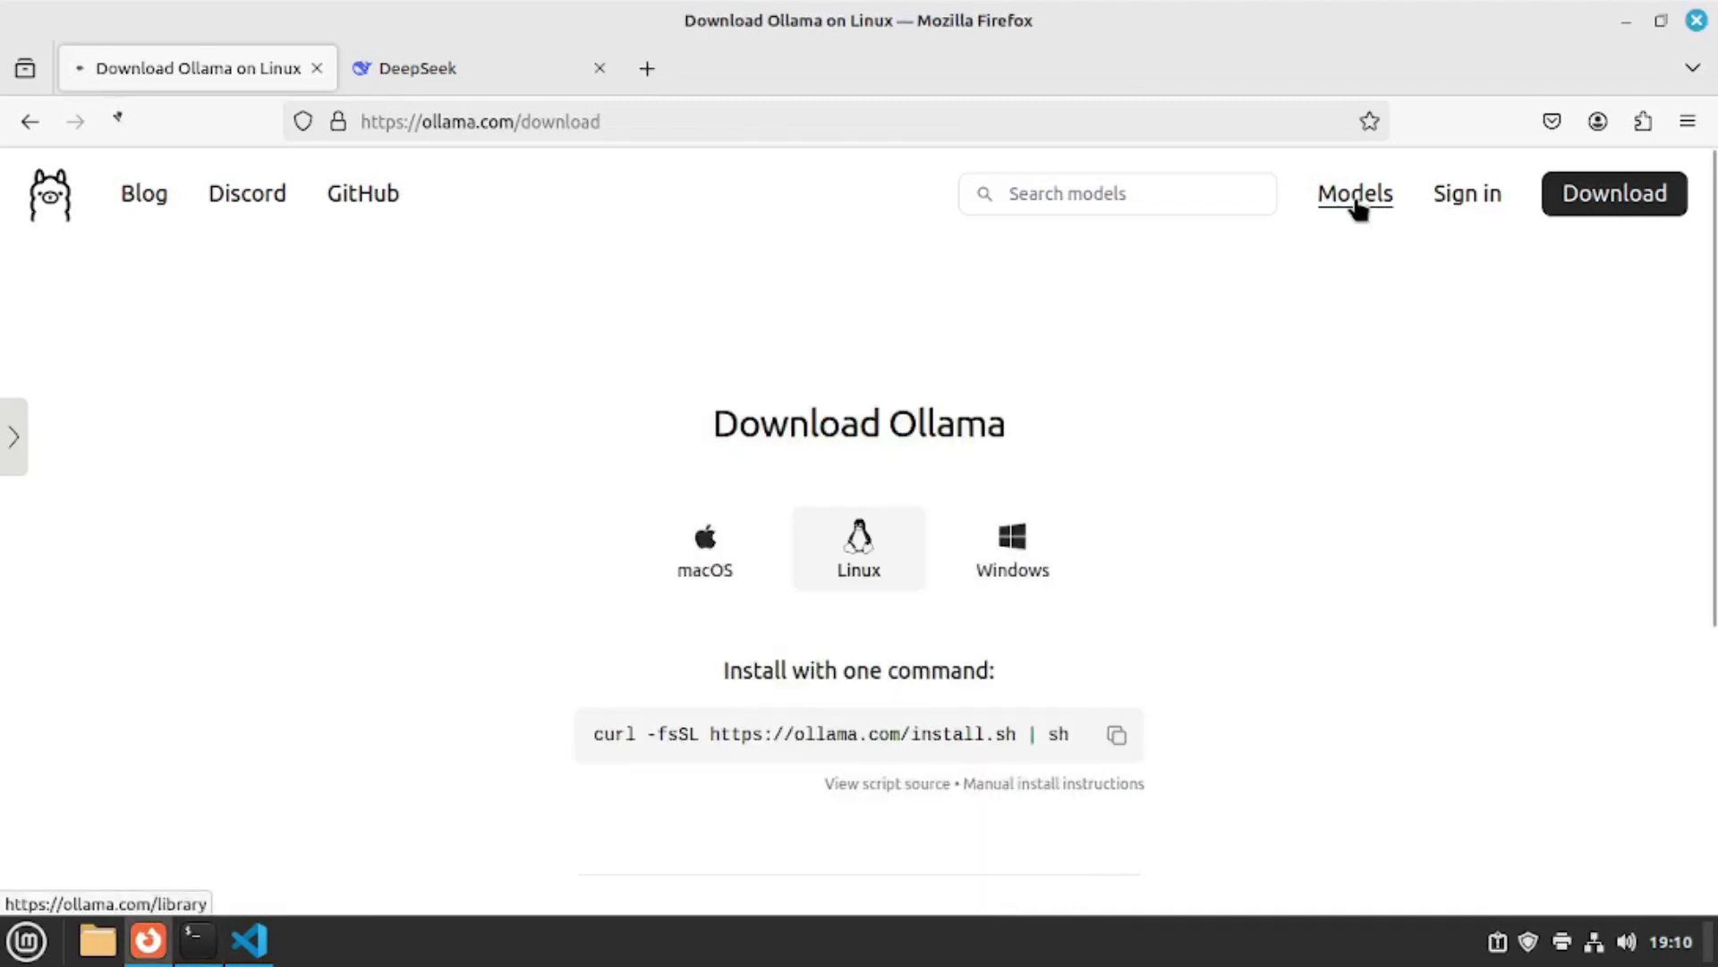
click(569, 524)
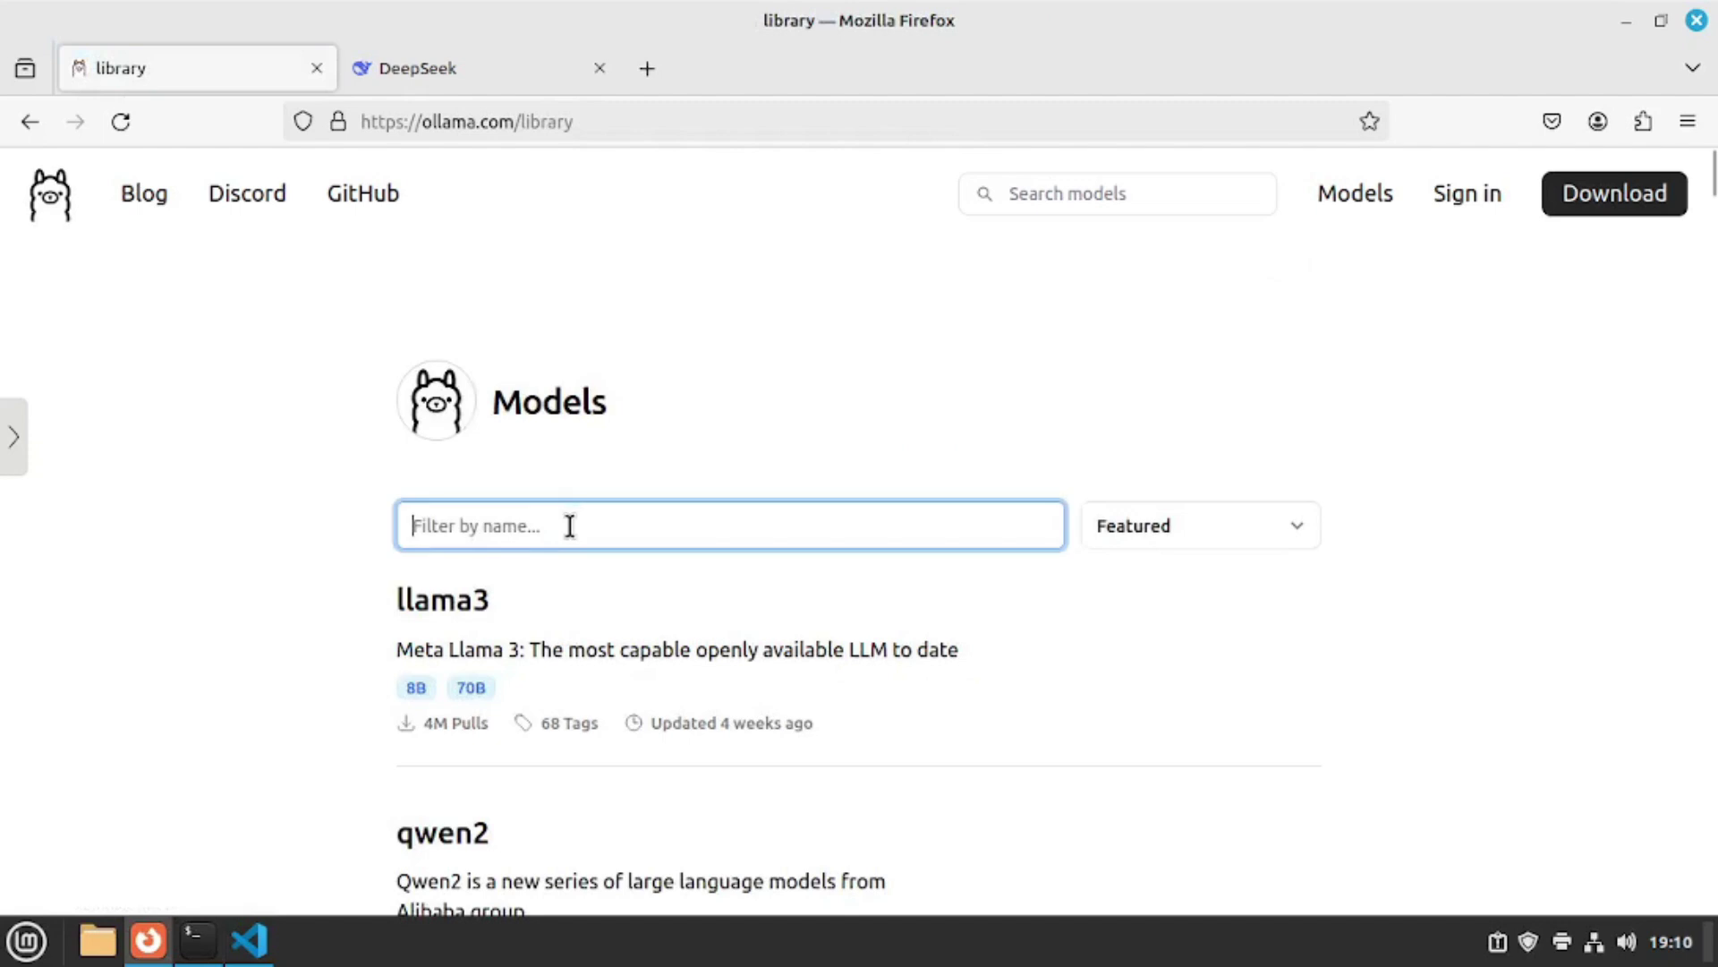
text(deepse)
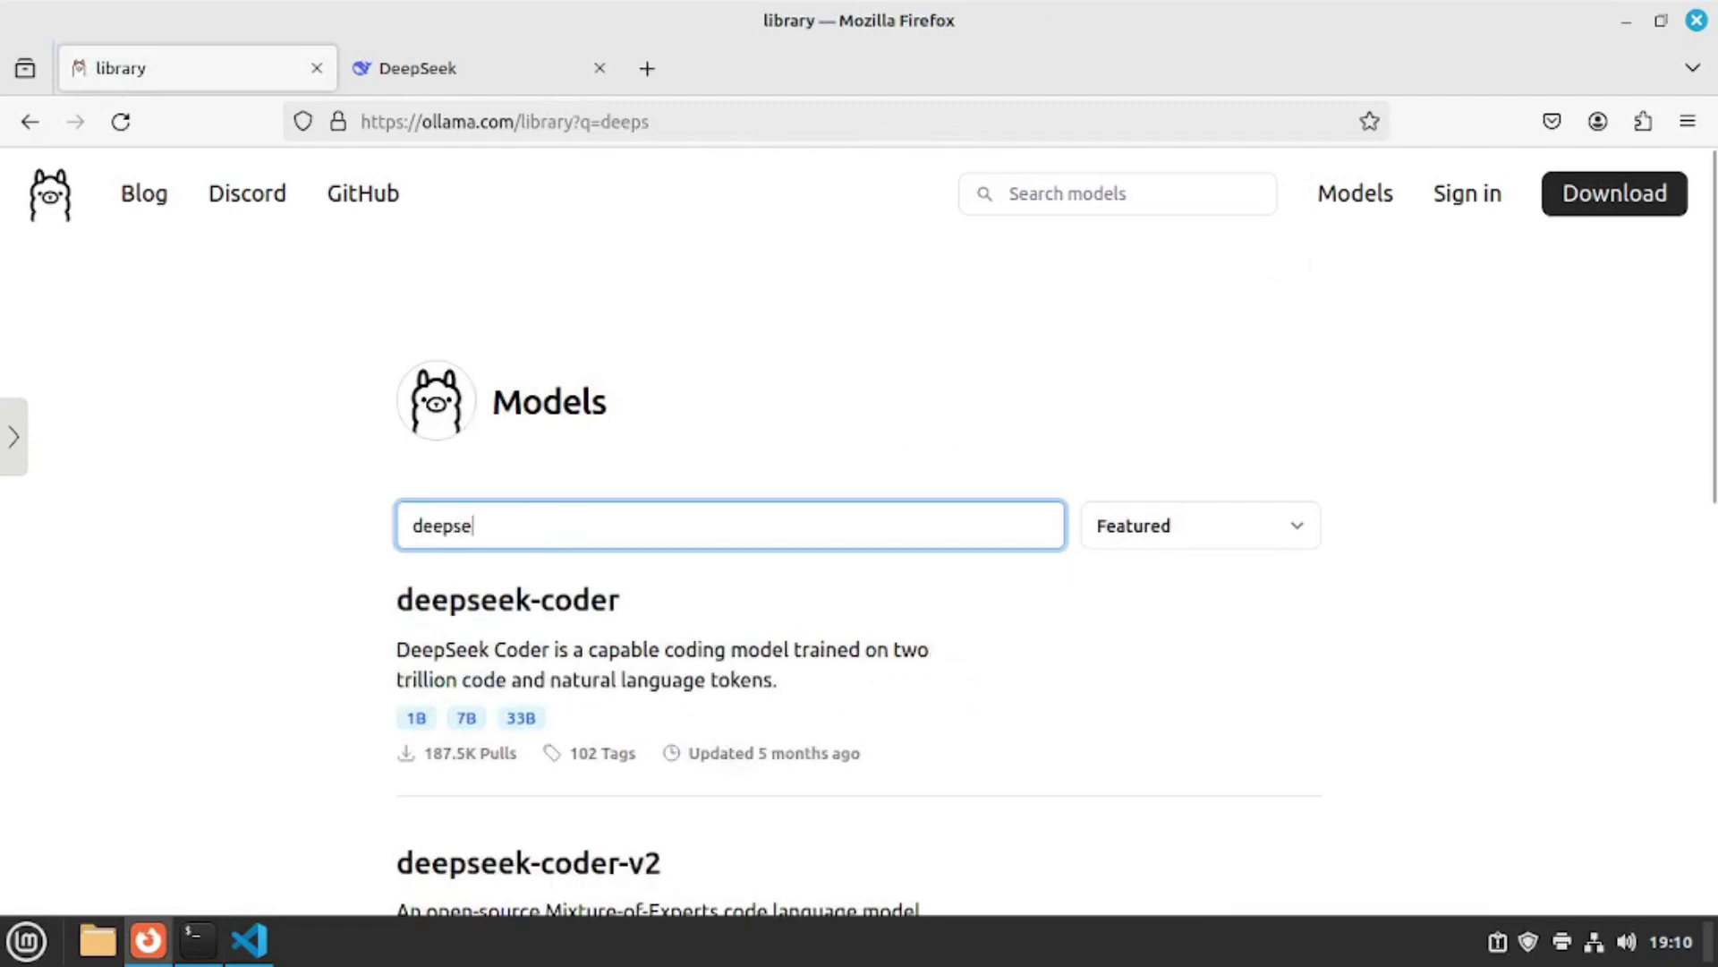
text(ek)
scroll(372, 249, down, 3)
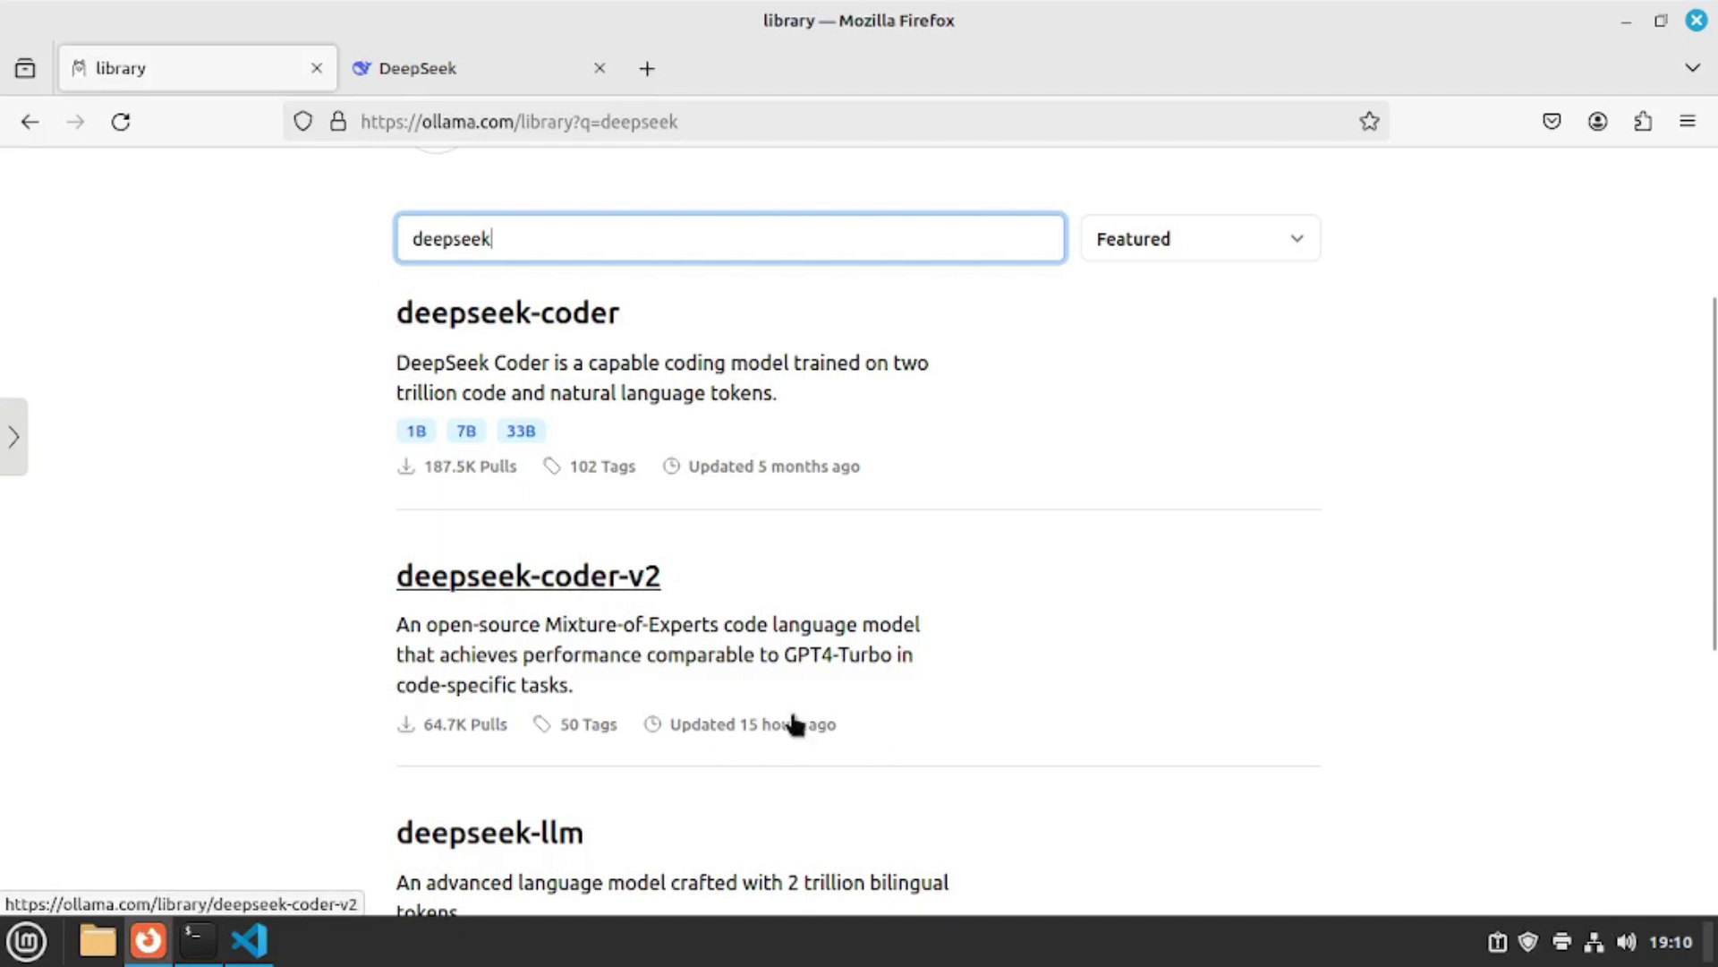
click(429, 575)
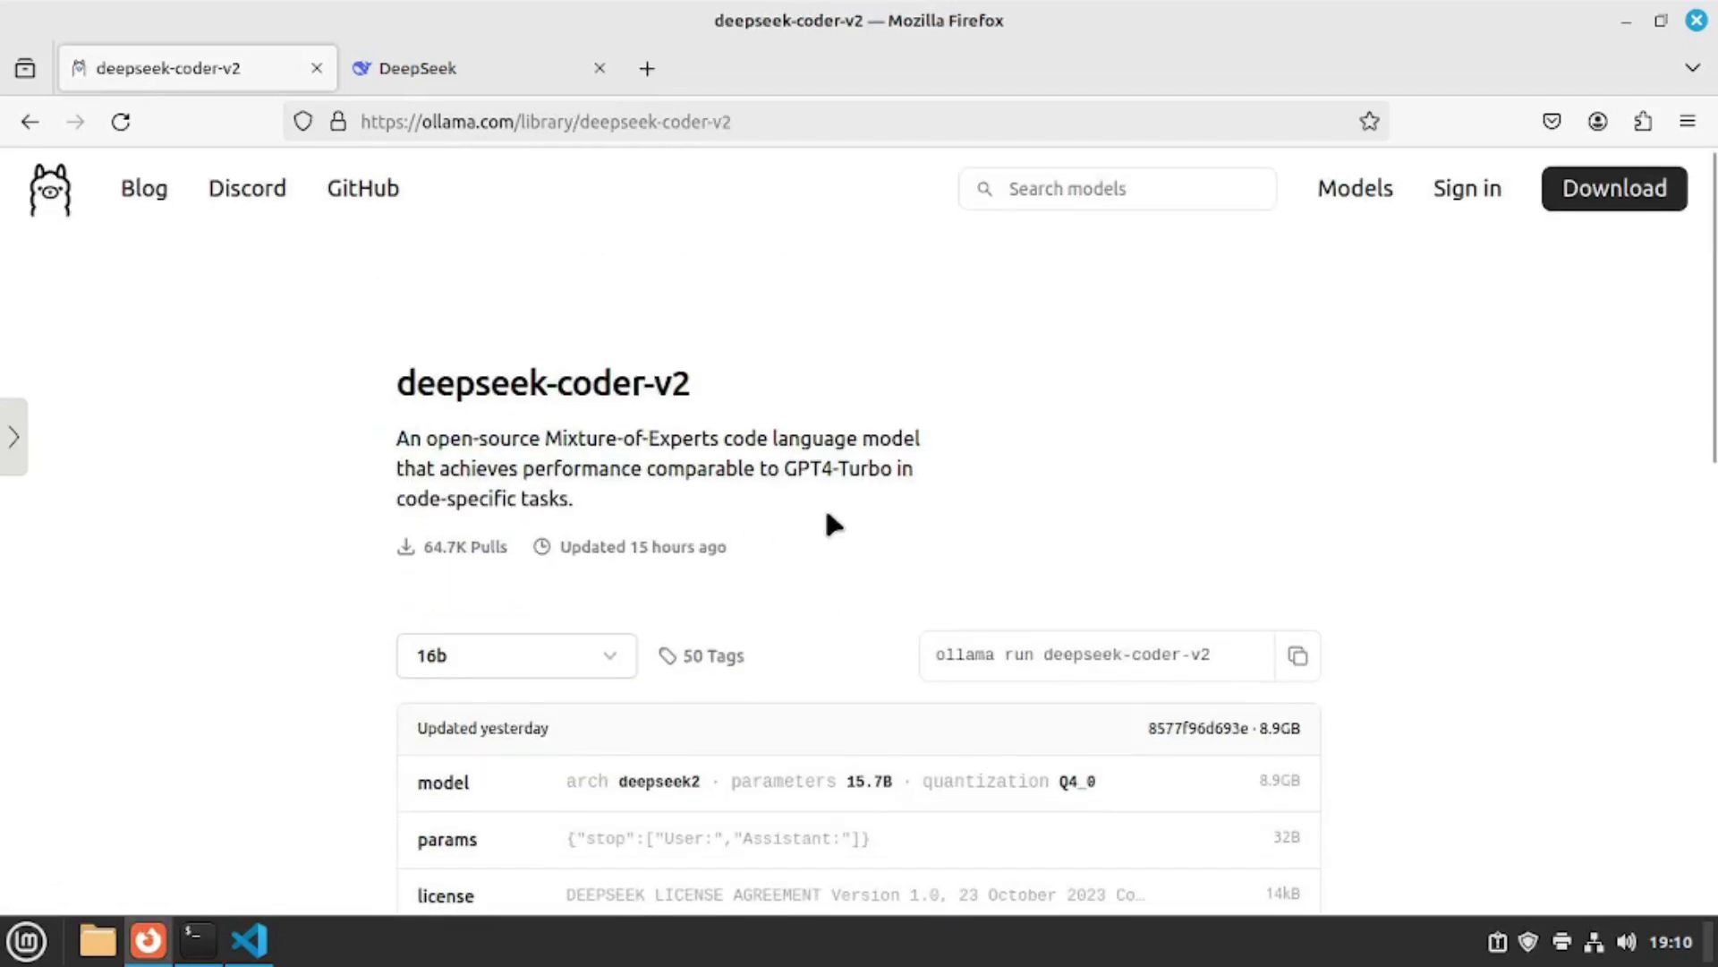
scroll(716, 555, down, 2)
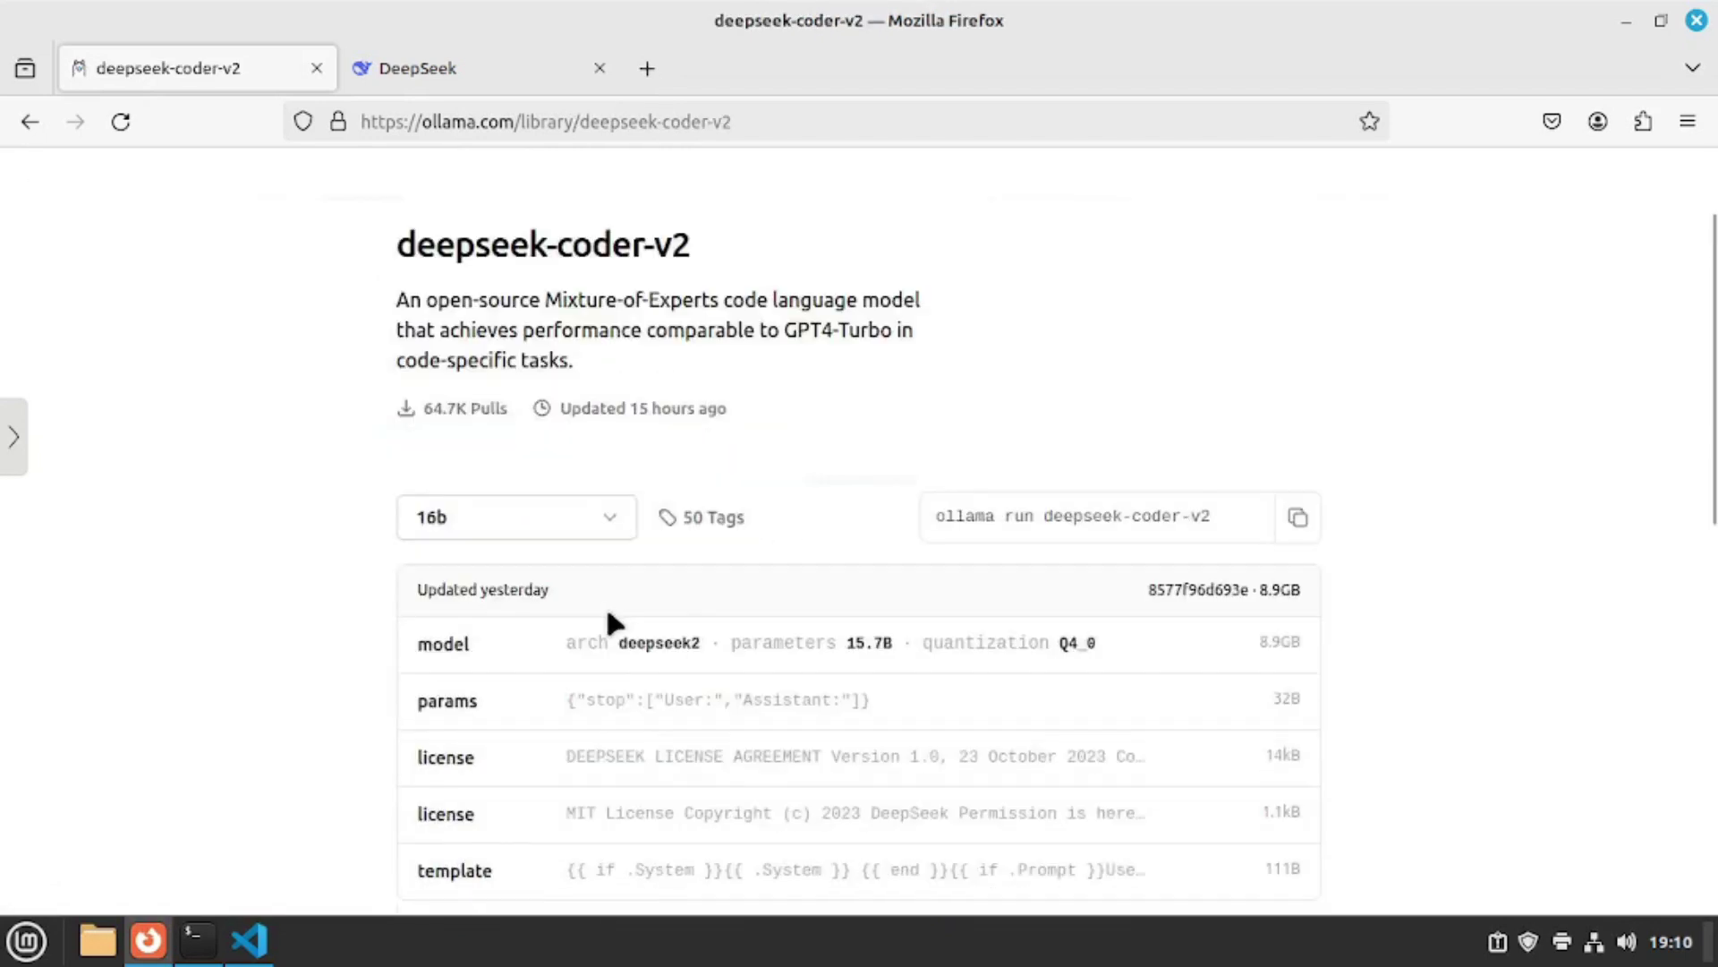
click(470, 532)
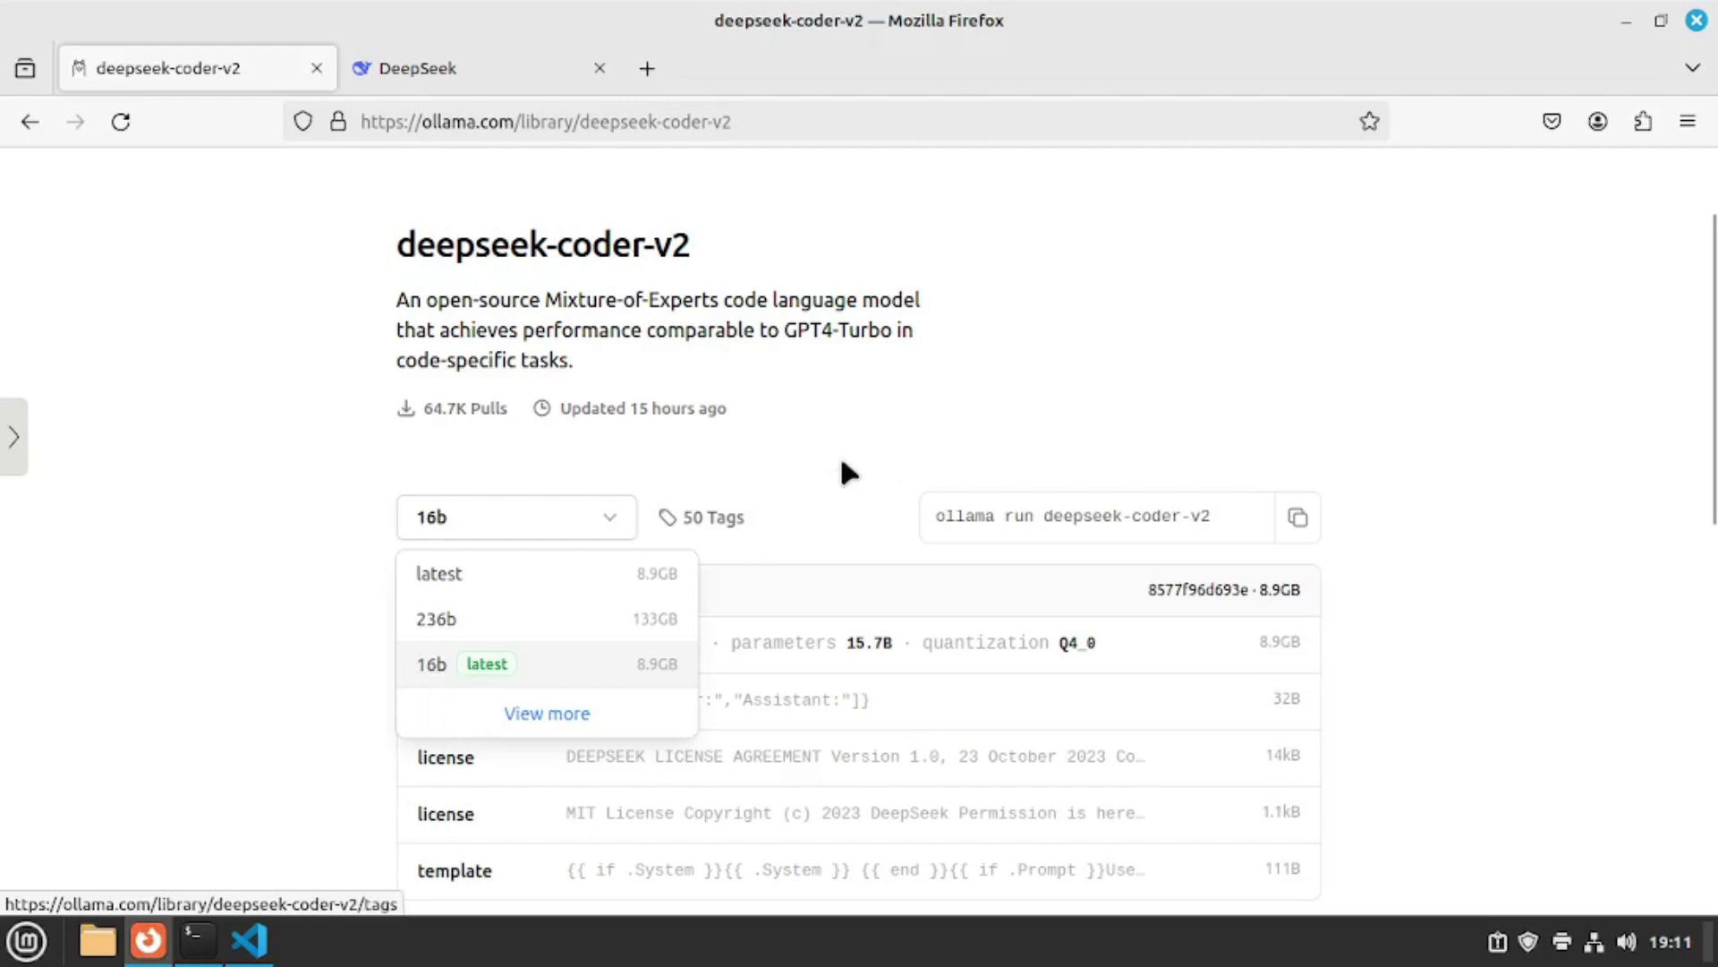
click(1298, 519)
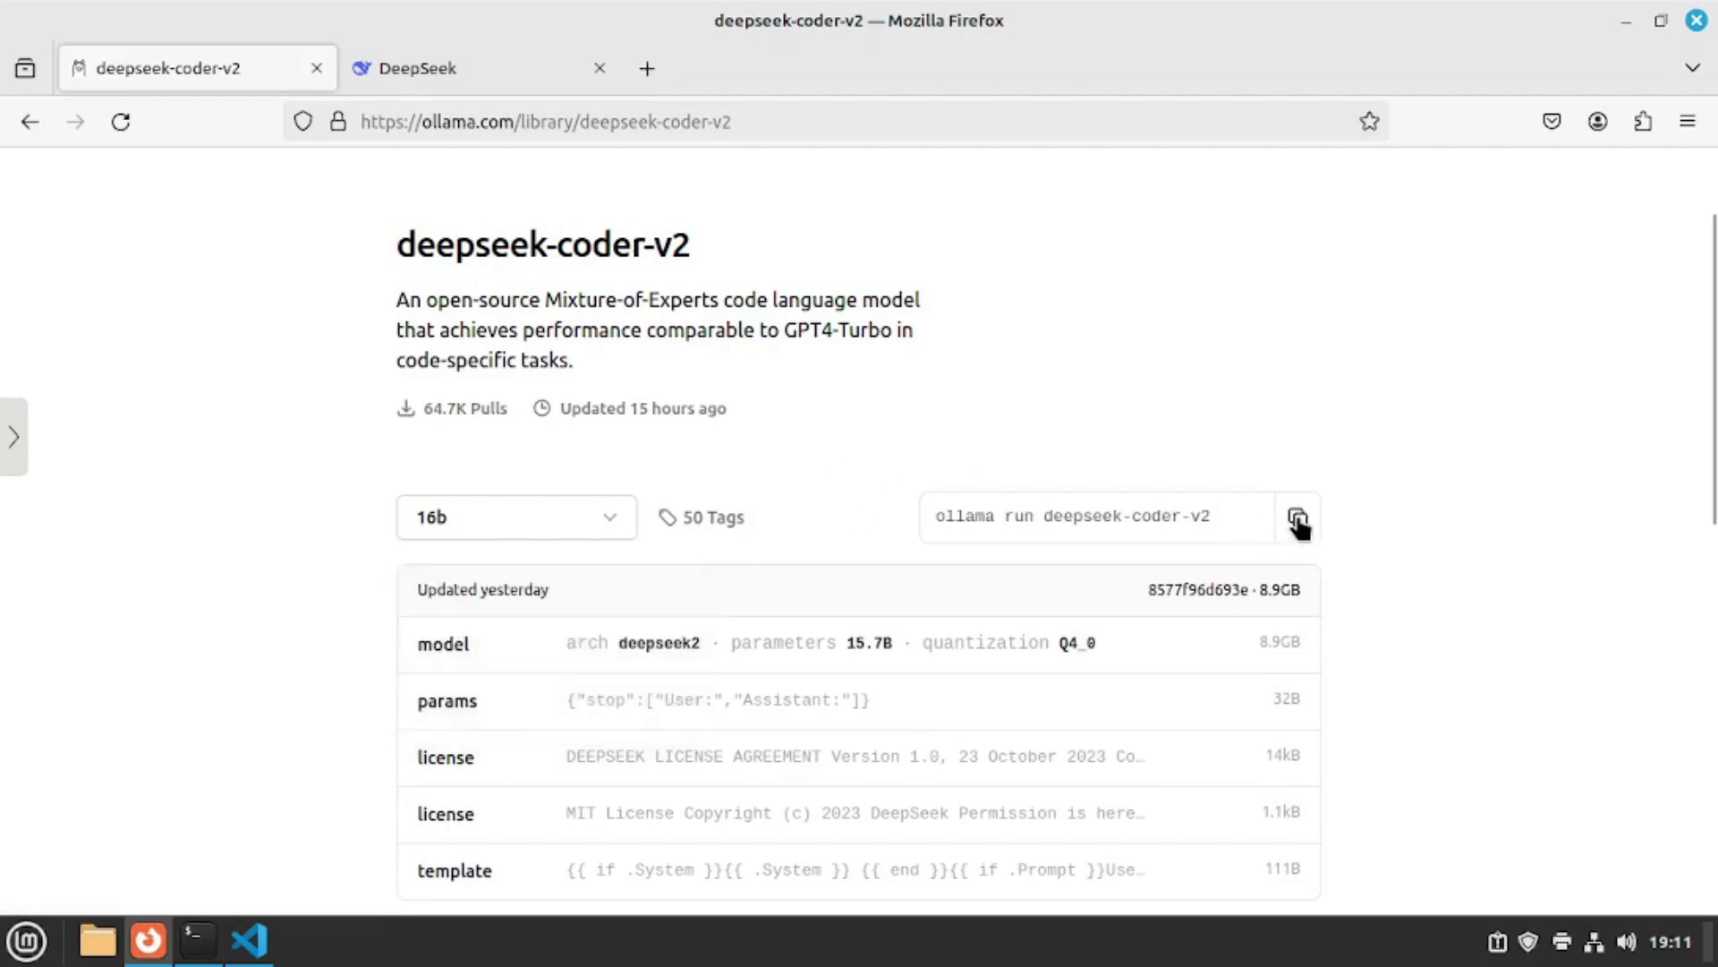
Paste and execute 'ollama run deepseek-coder-v2' in the terminal to download and start the model
click(198, 939)
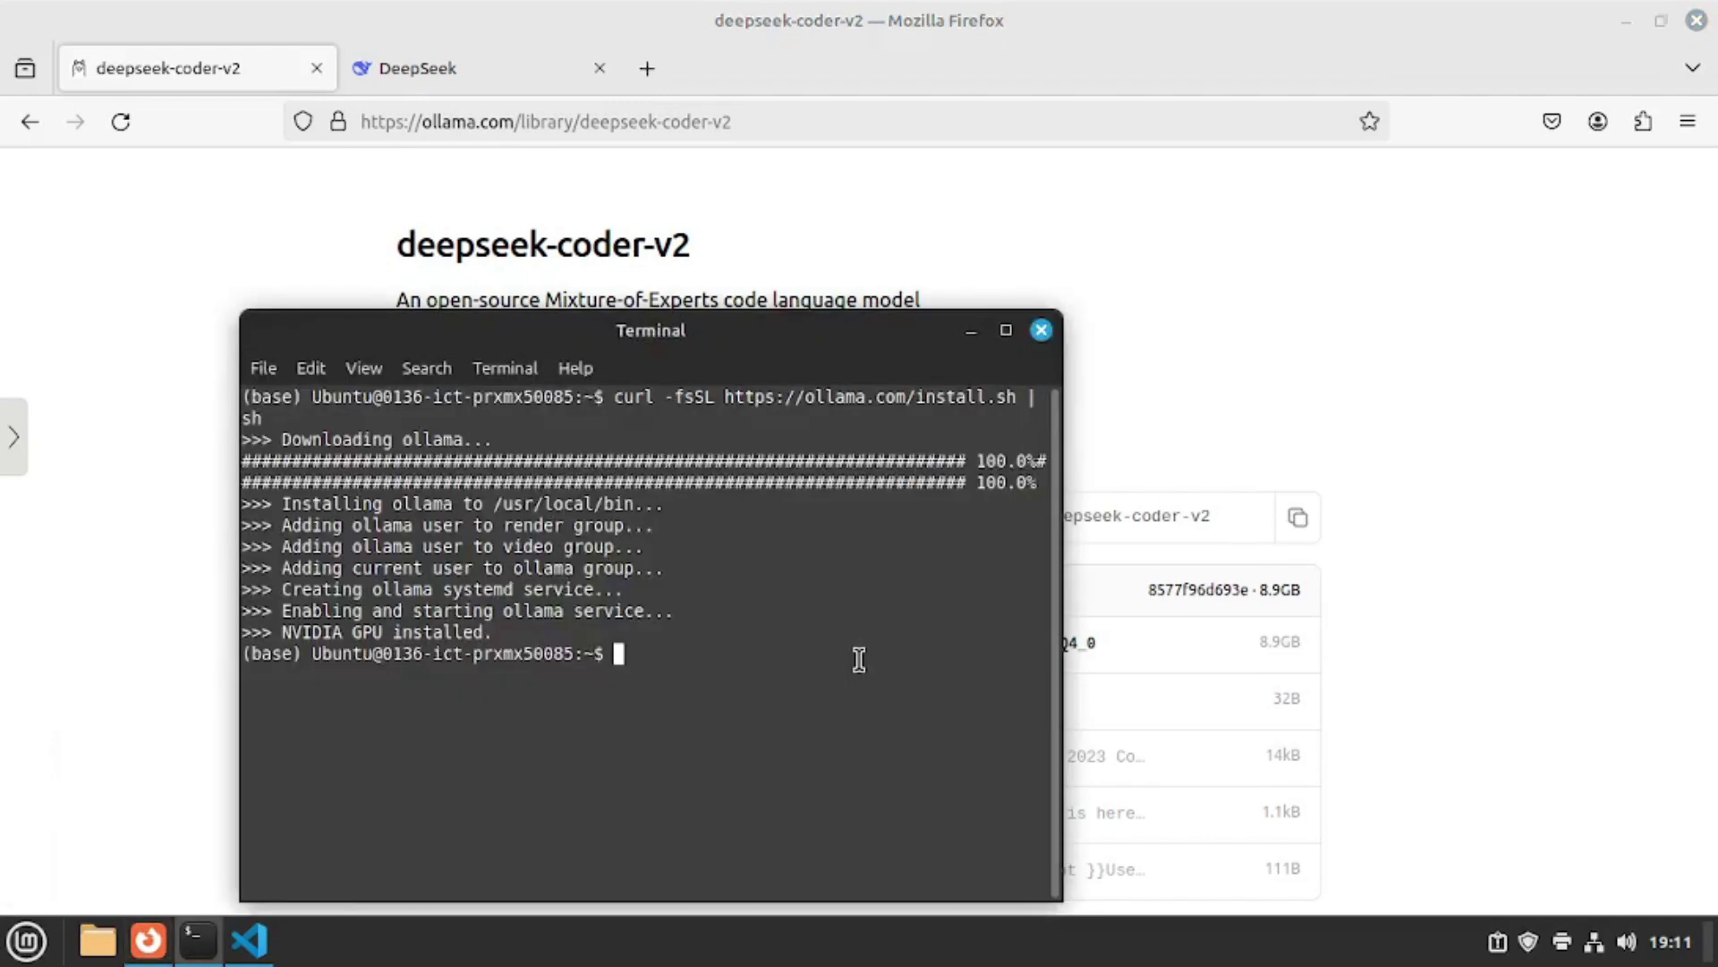
right_click(873, 661)
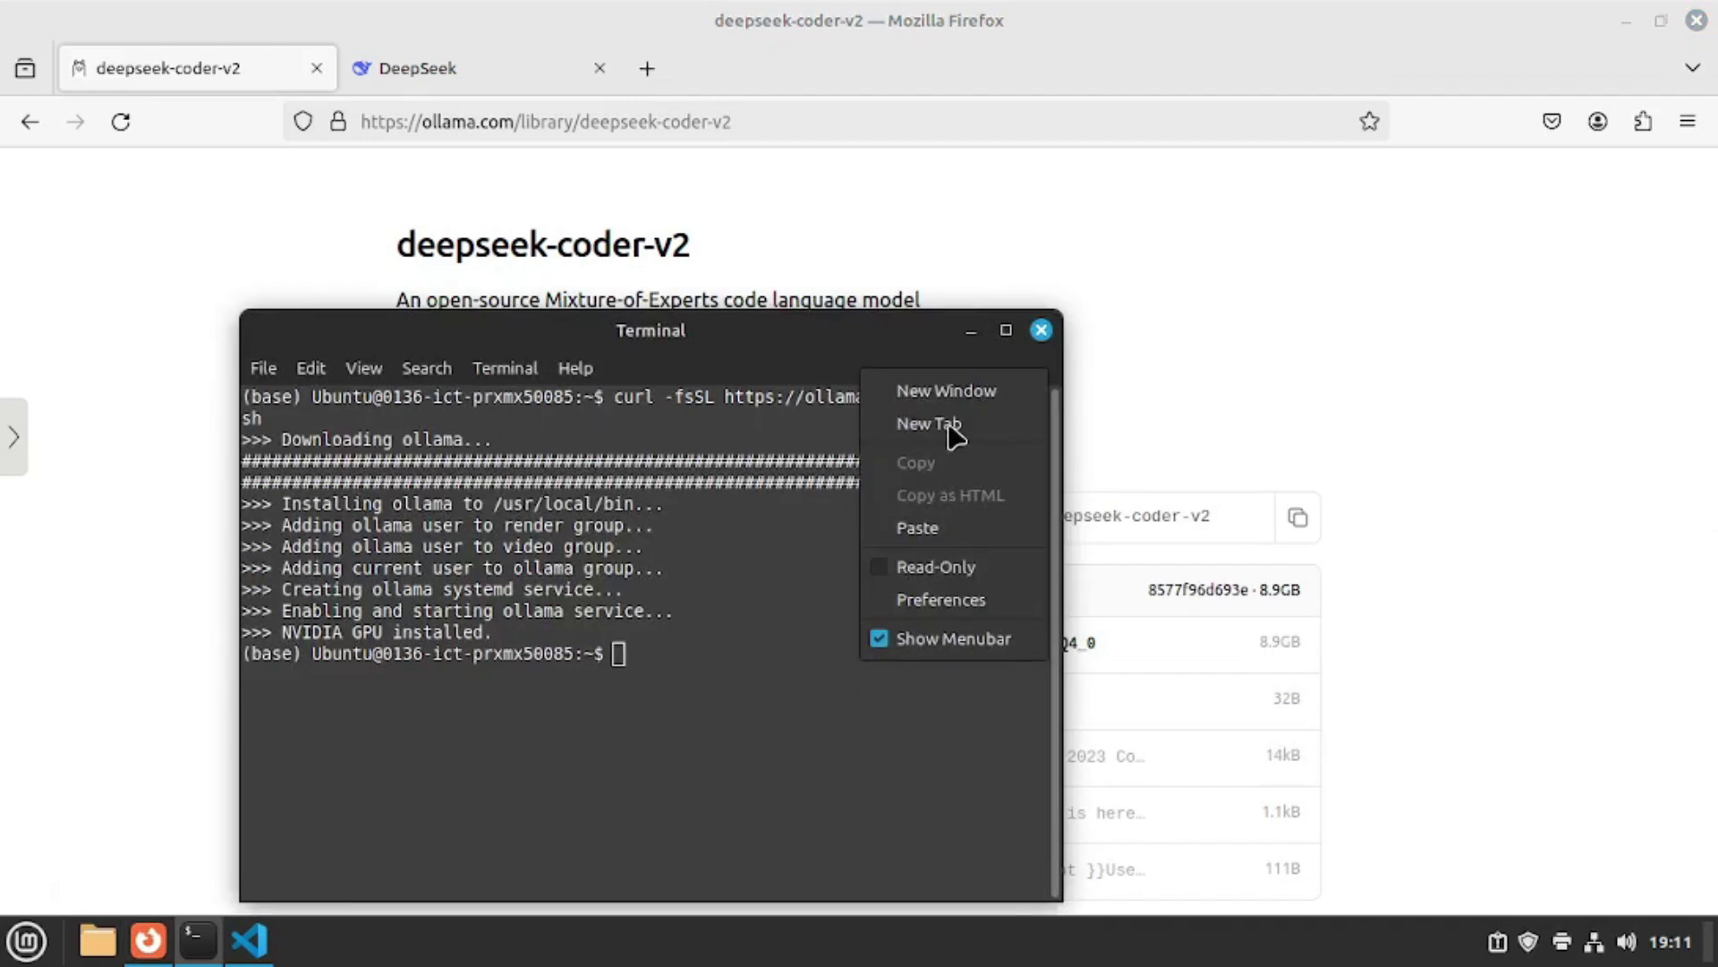
click(935, 529)
key(Return)
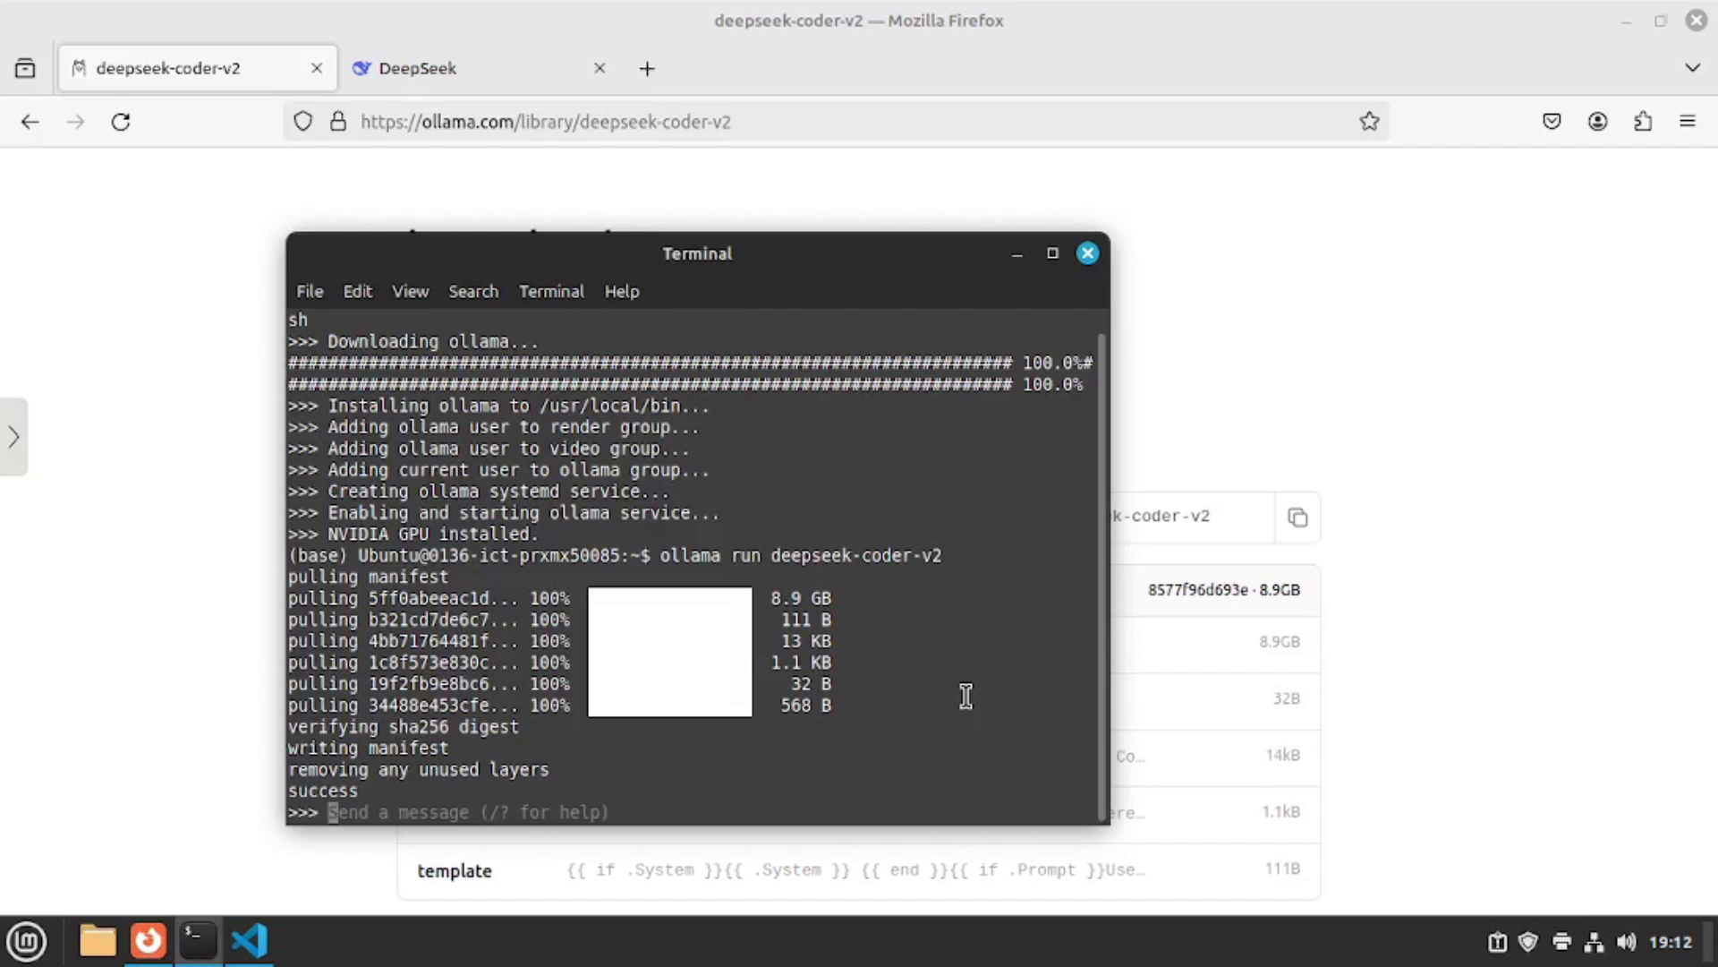
Send the model 'hello ( response in english )' and switch to Visual Studio Code
text(hello ( )
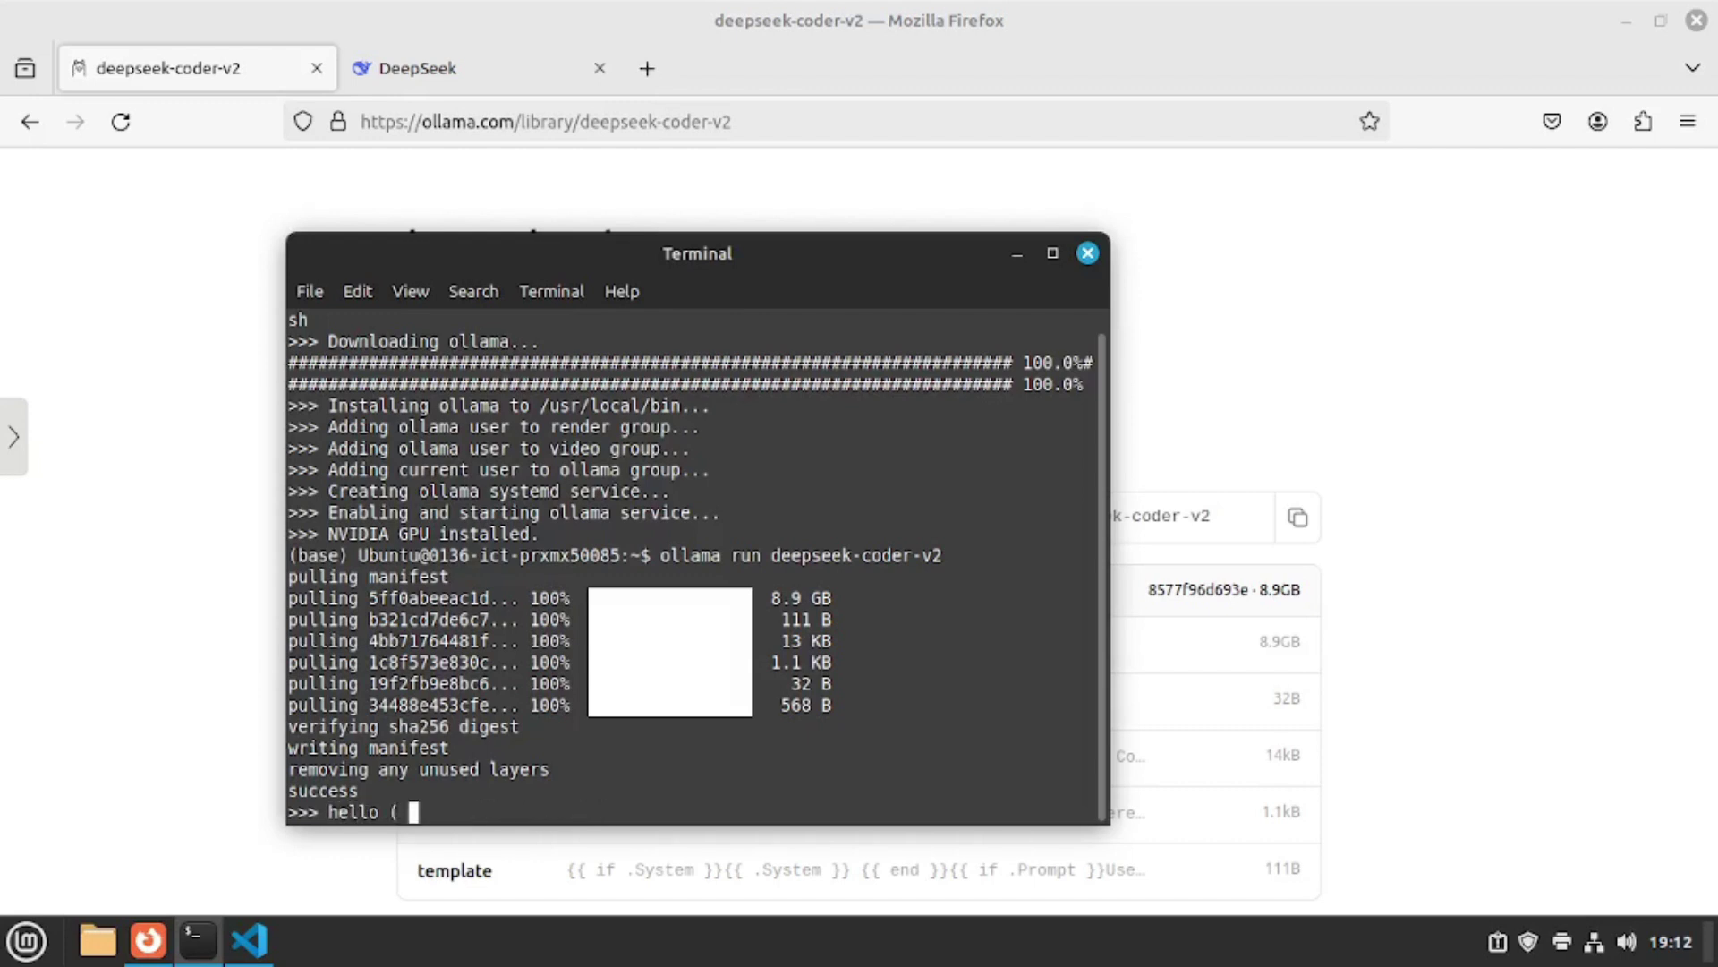
text(response in english ))
key(Return)
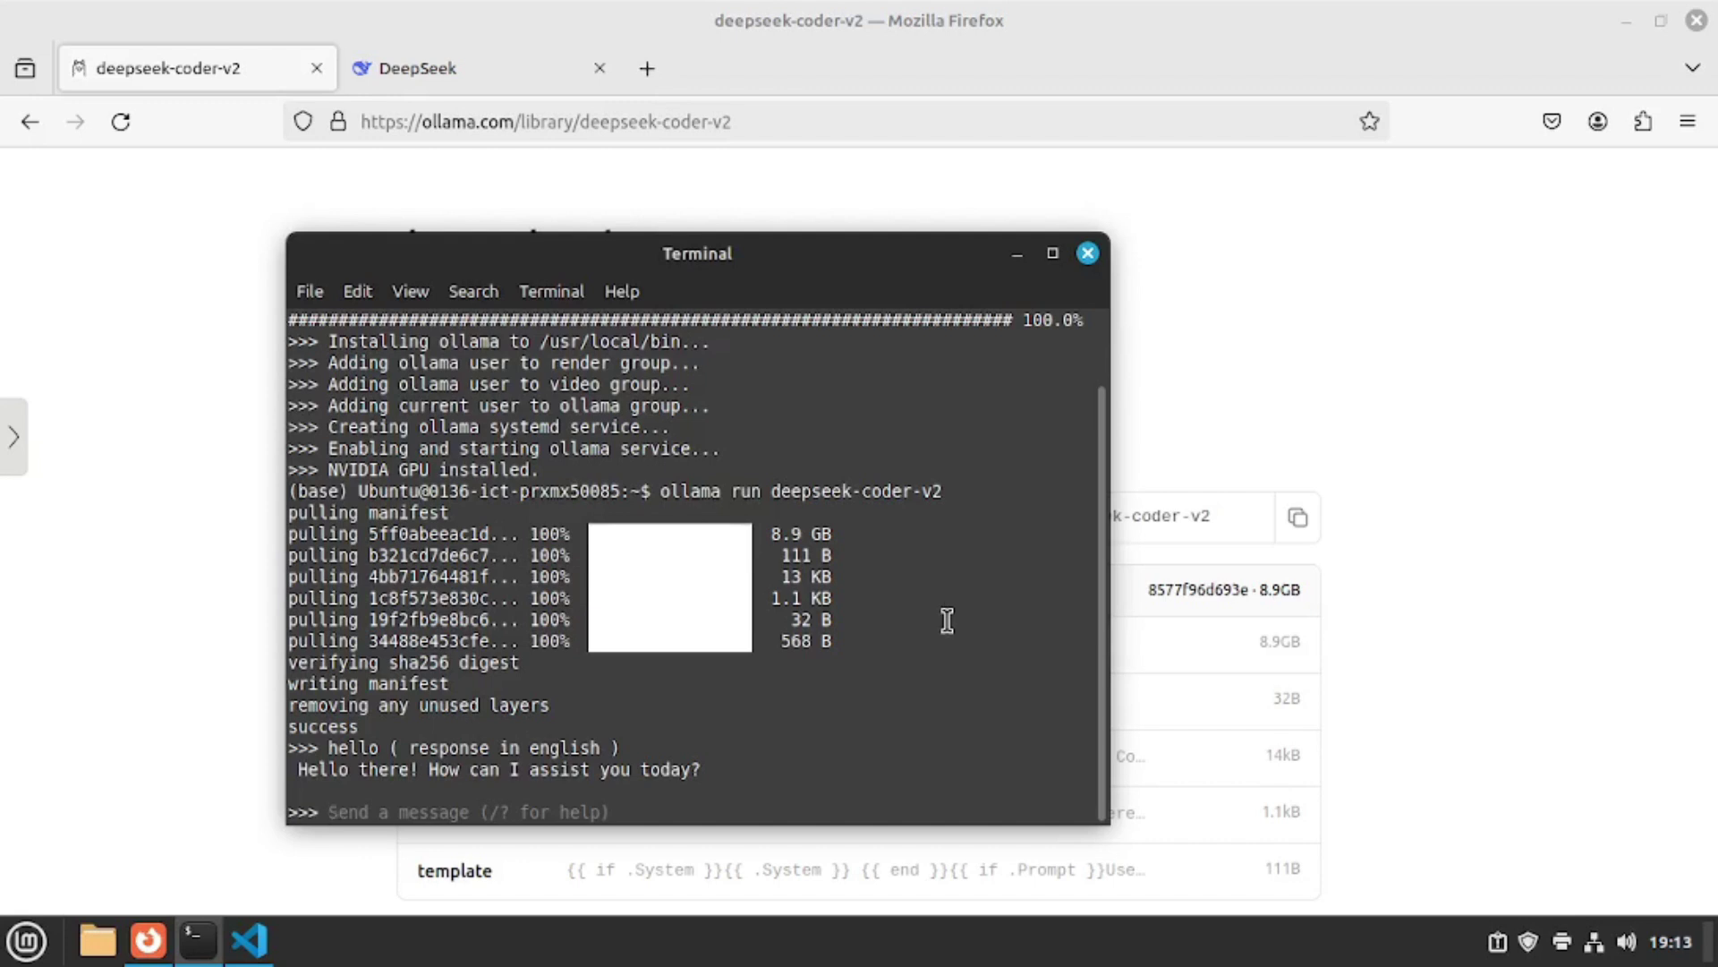
click(249, 939)
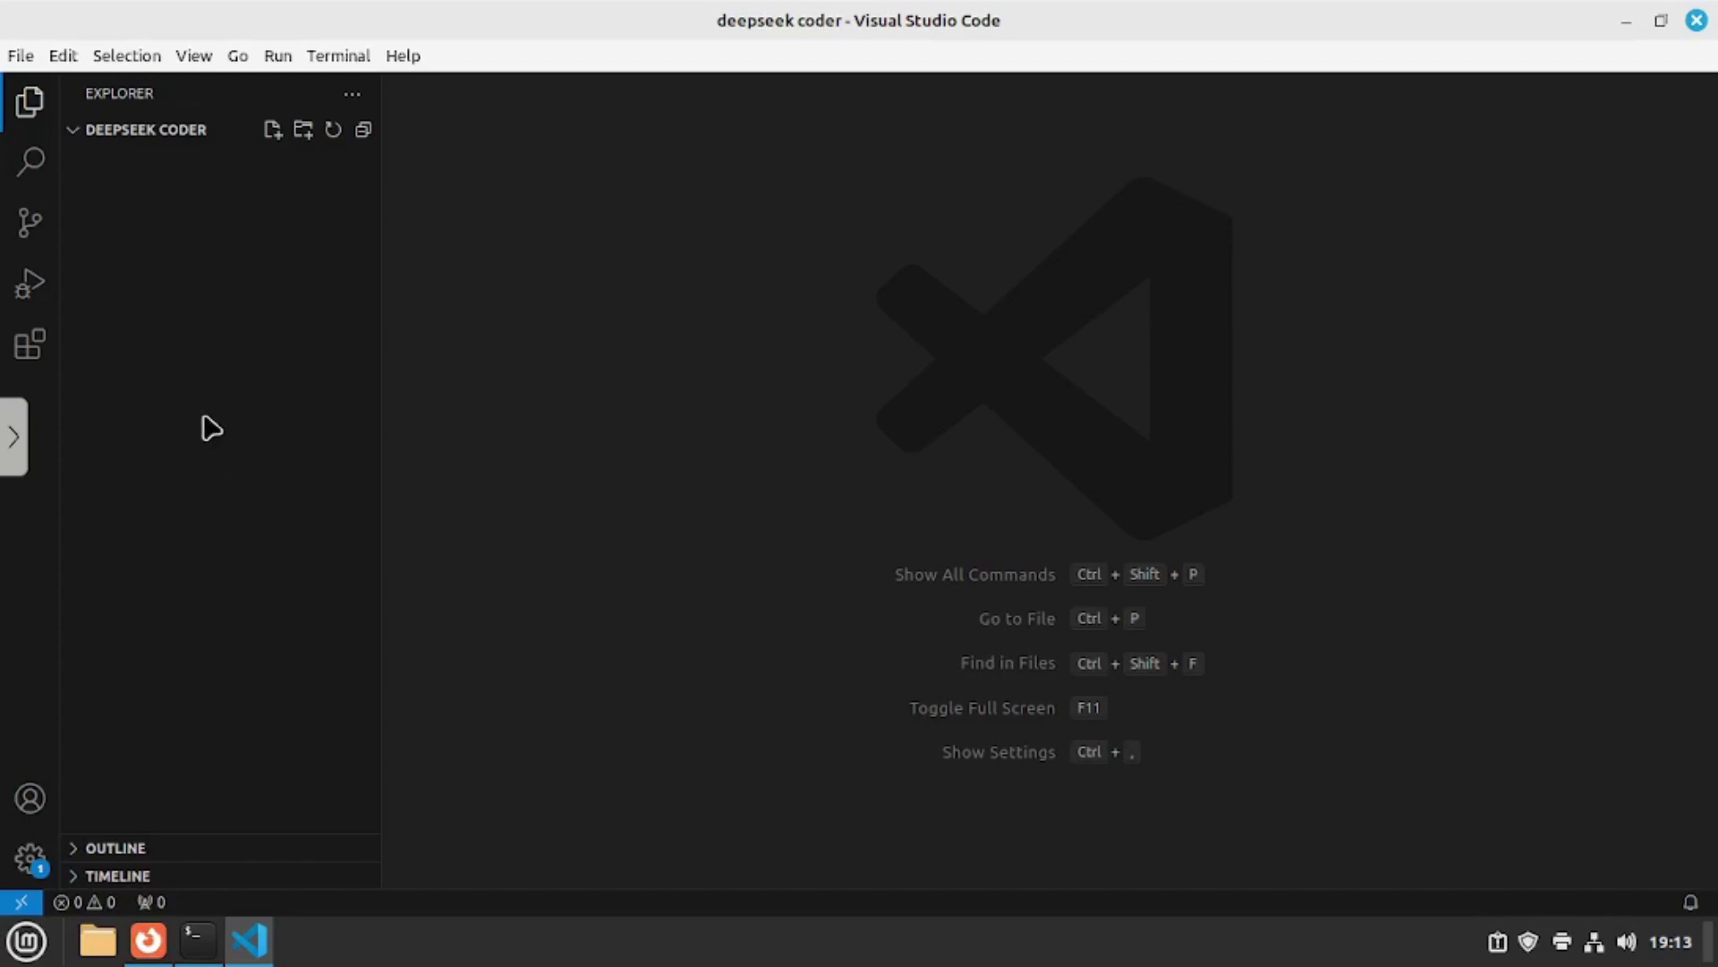
Find the Continue extension in the marketplace and install it
click(30, 345)
text(continue)
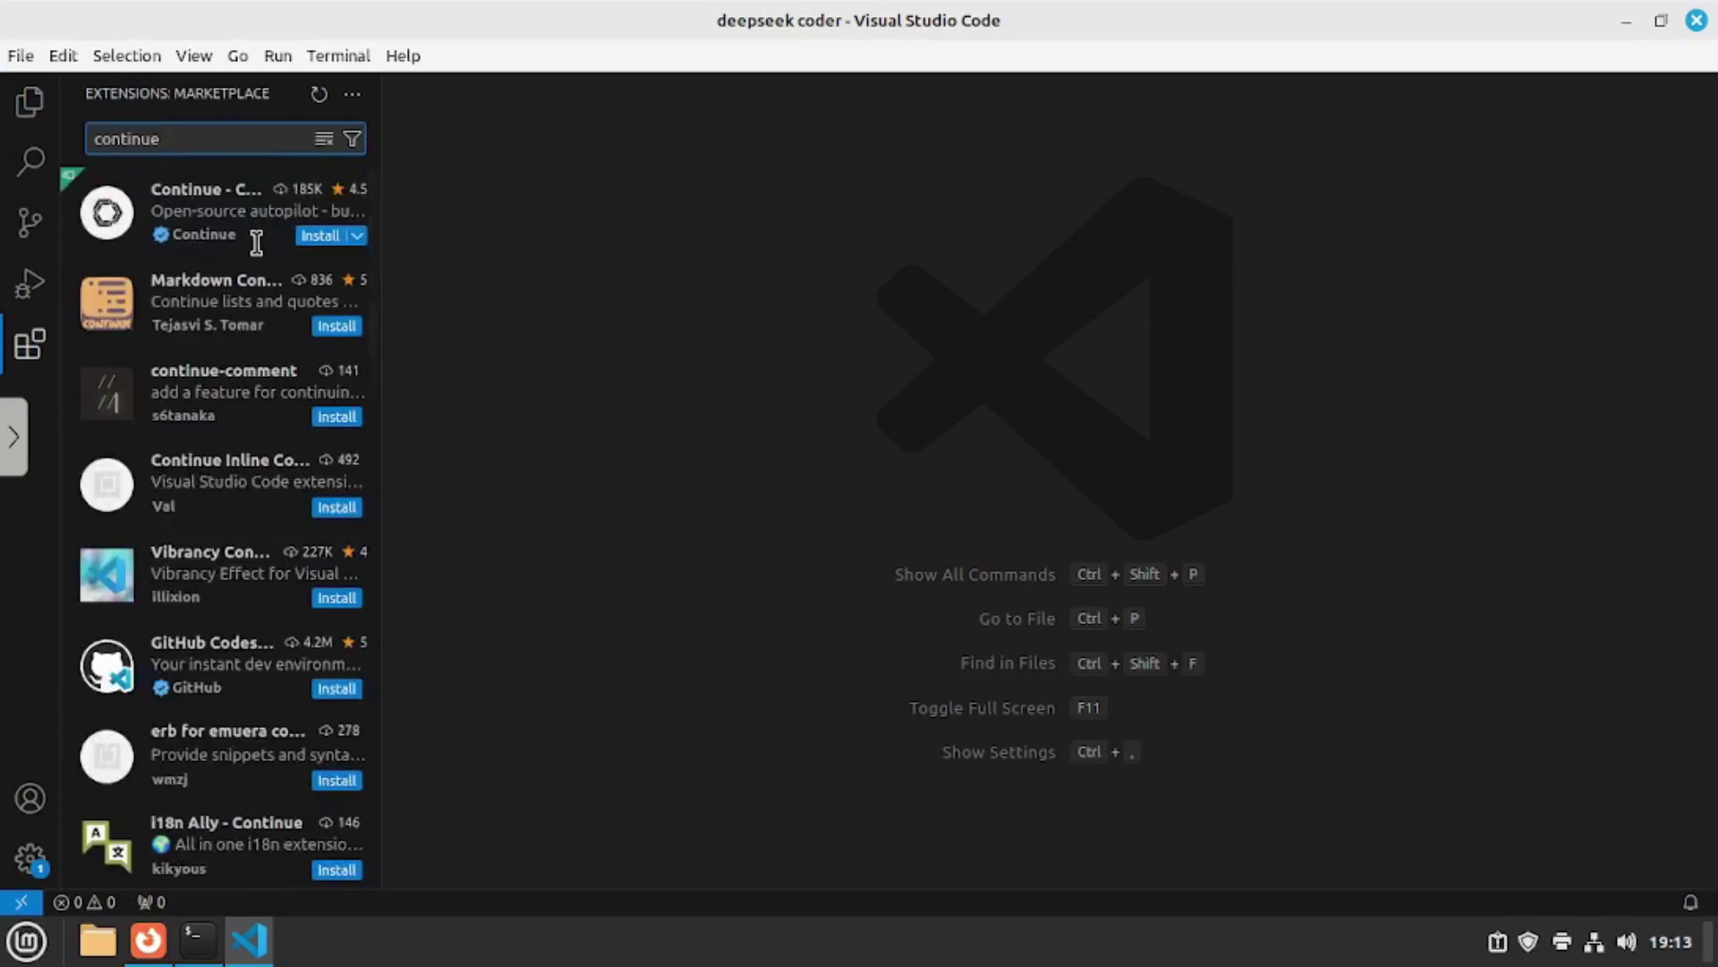
click(318, 235)
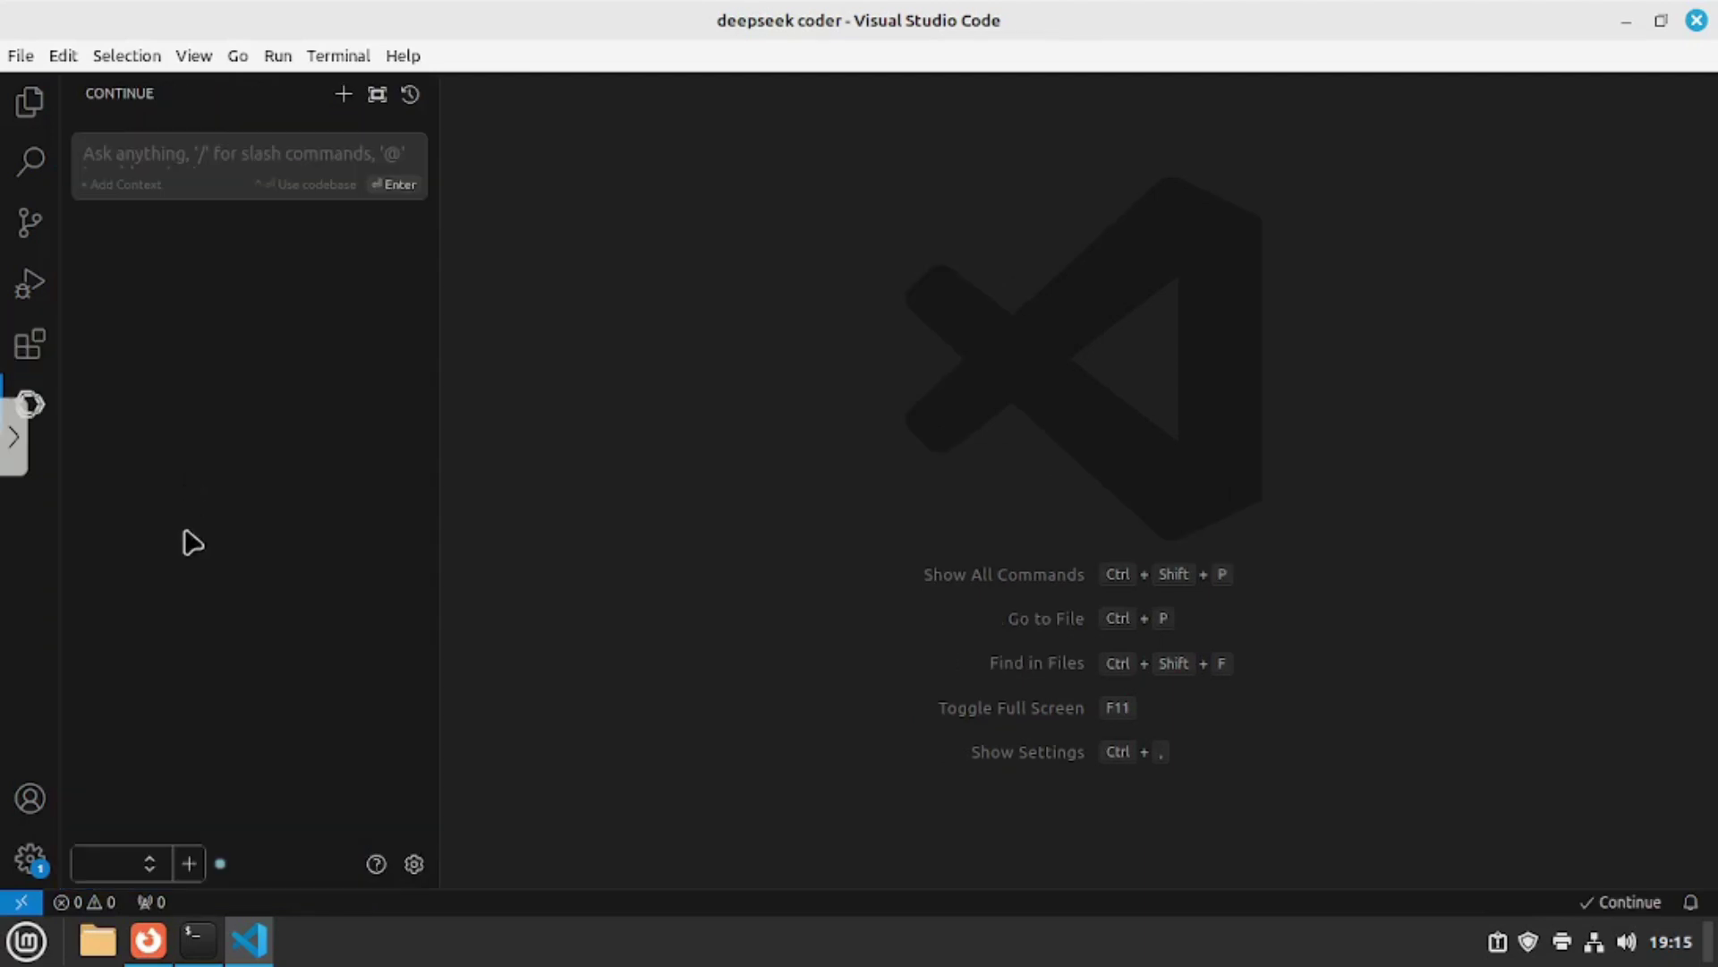
Add an Ollama model to Continue using the DeepSeek-Coder preset
click(189, 863)
click(211, 710)
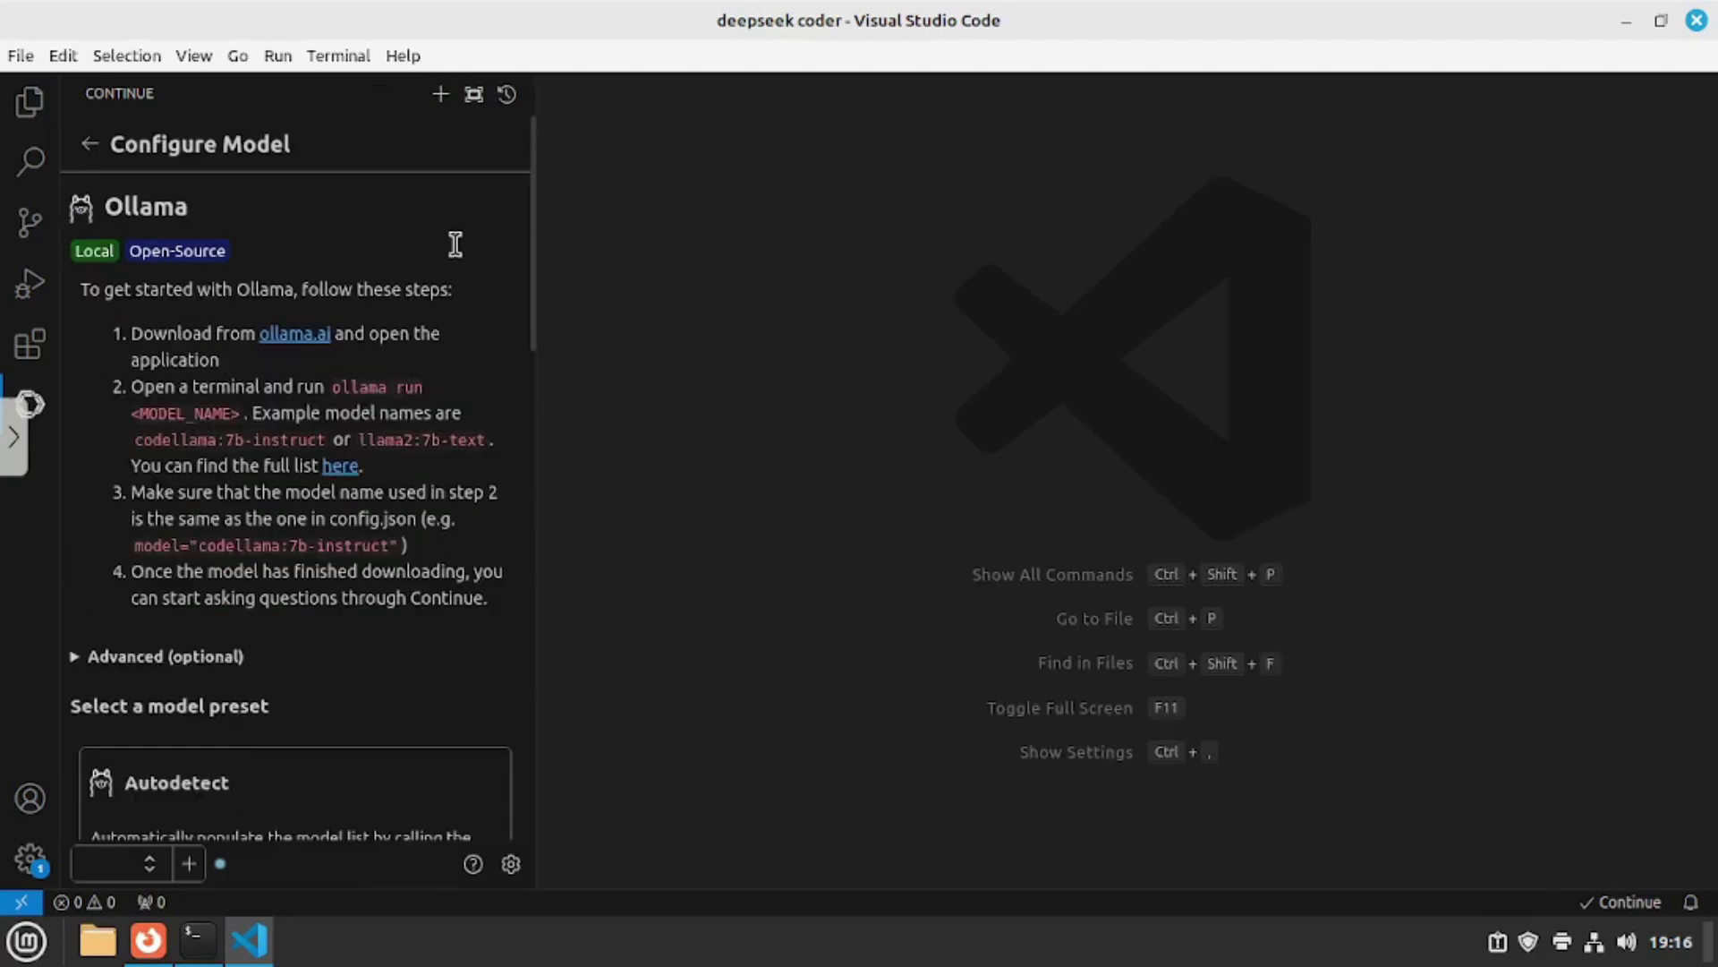
scroll(213, 427, down, 5)
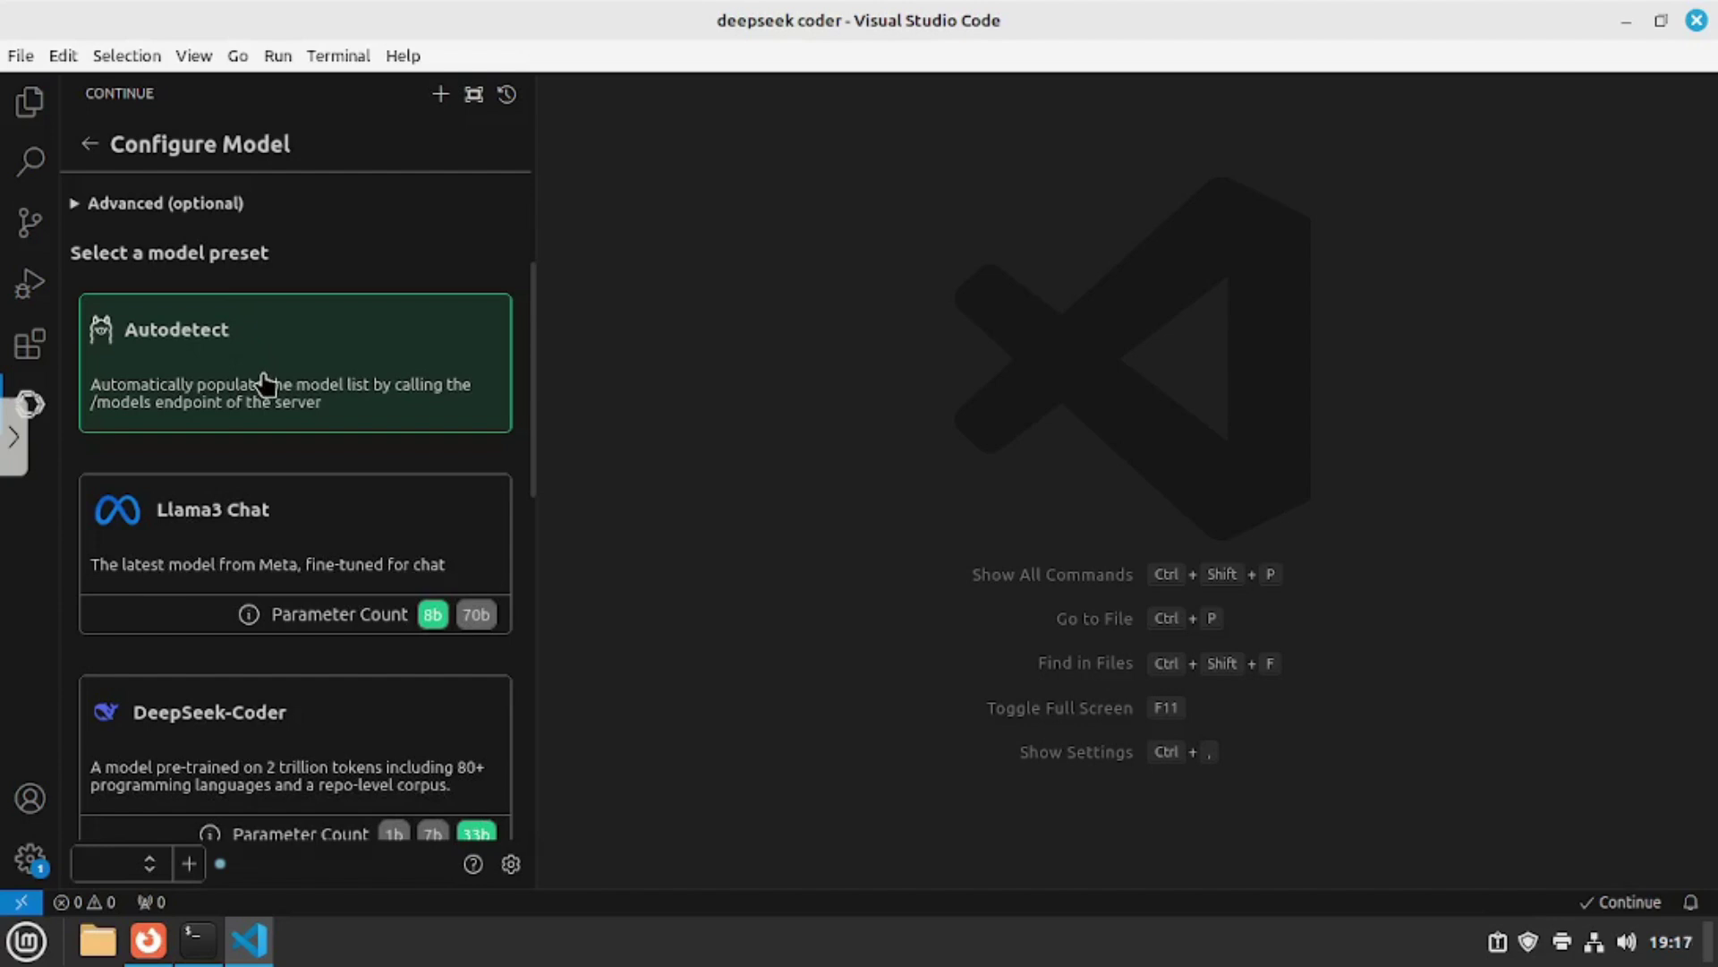
click(225, 732)
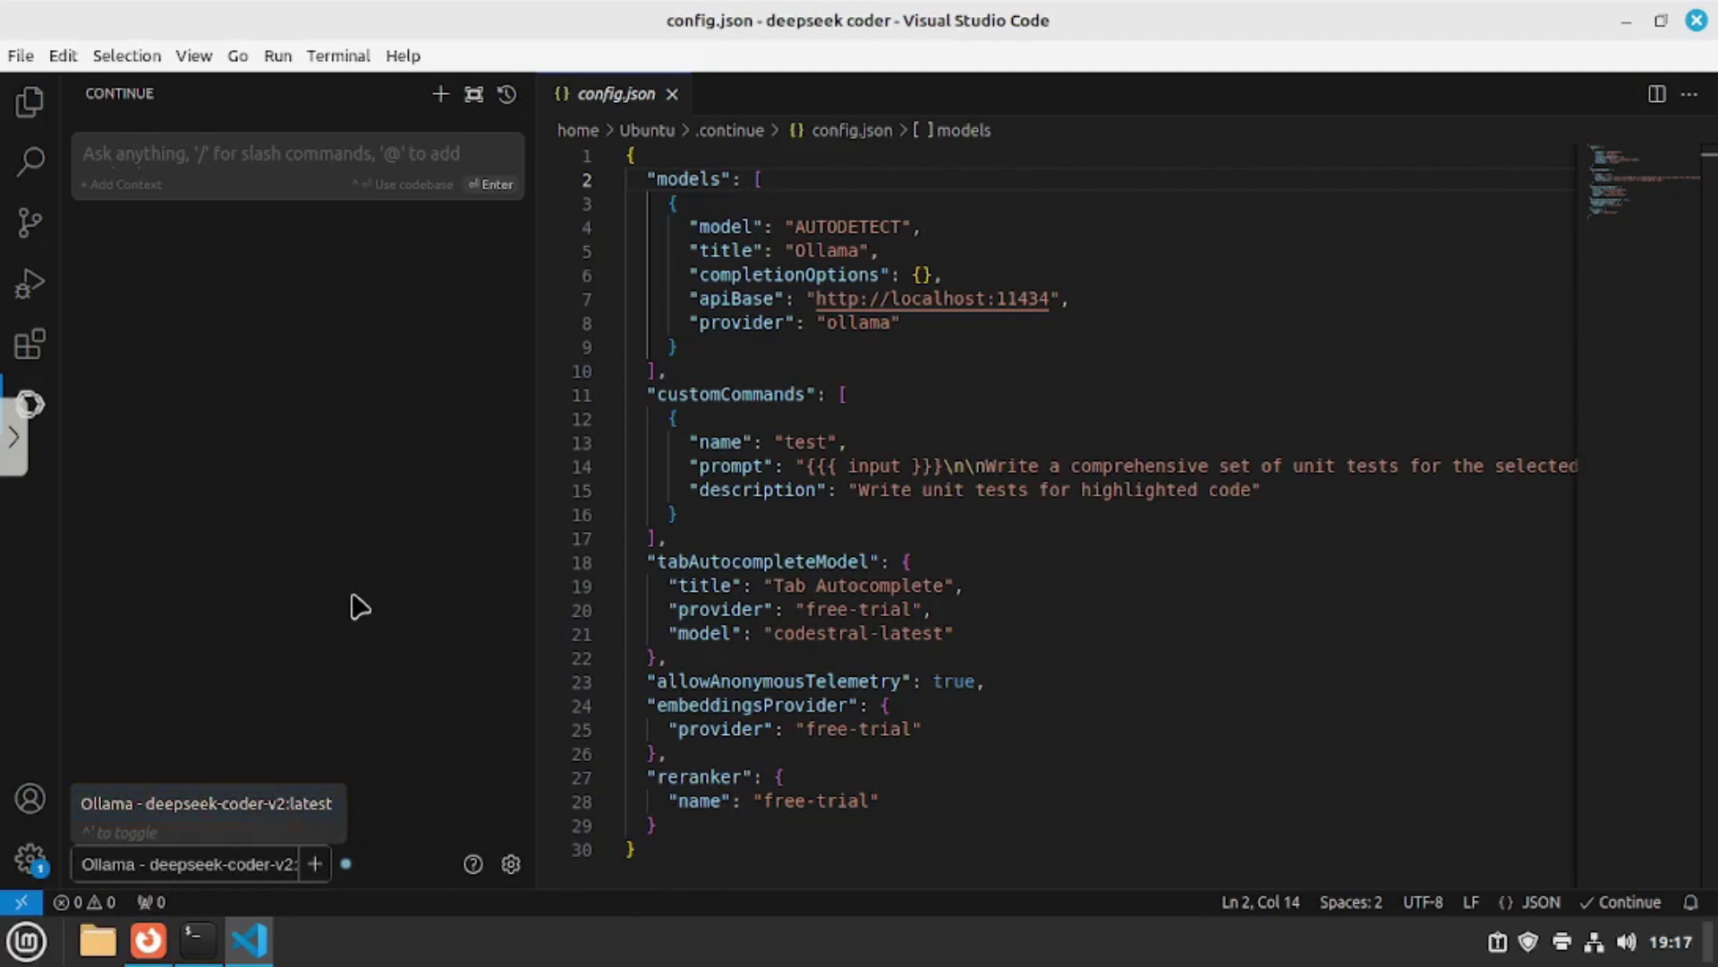
Send 'hello' to local deepseek-coder-v2 in Continue chat, then close config.json
click(192, 154)
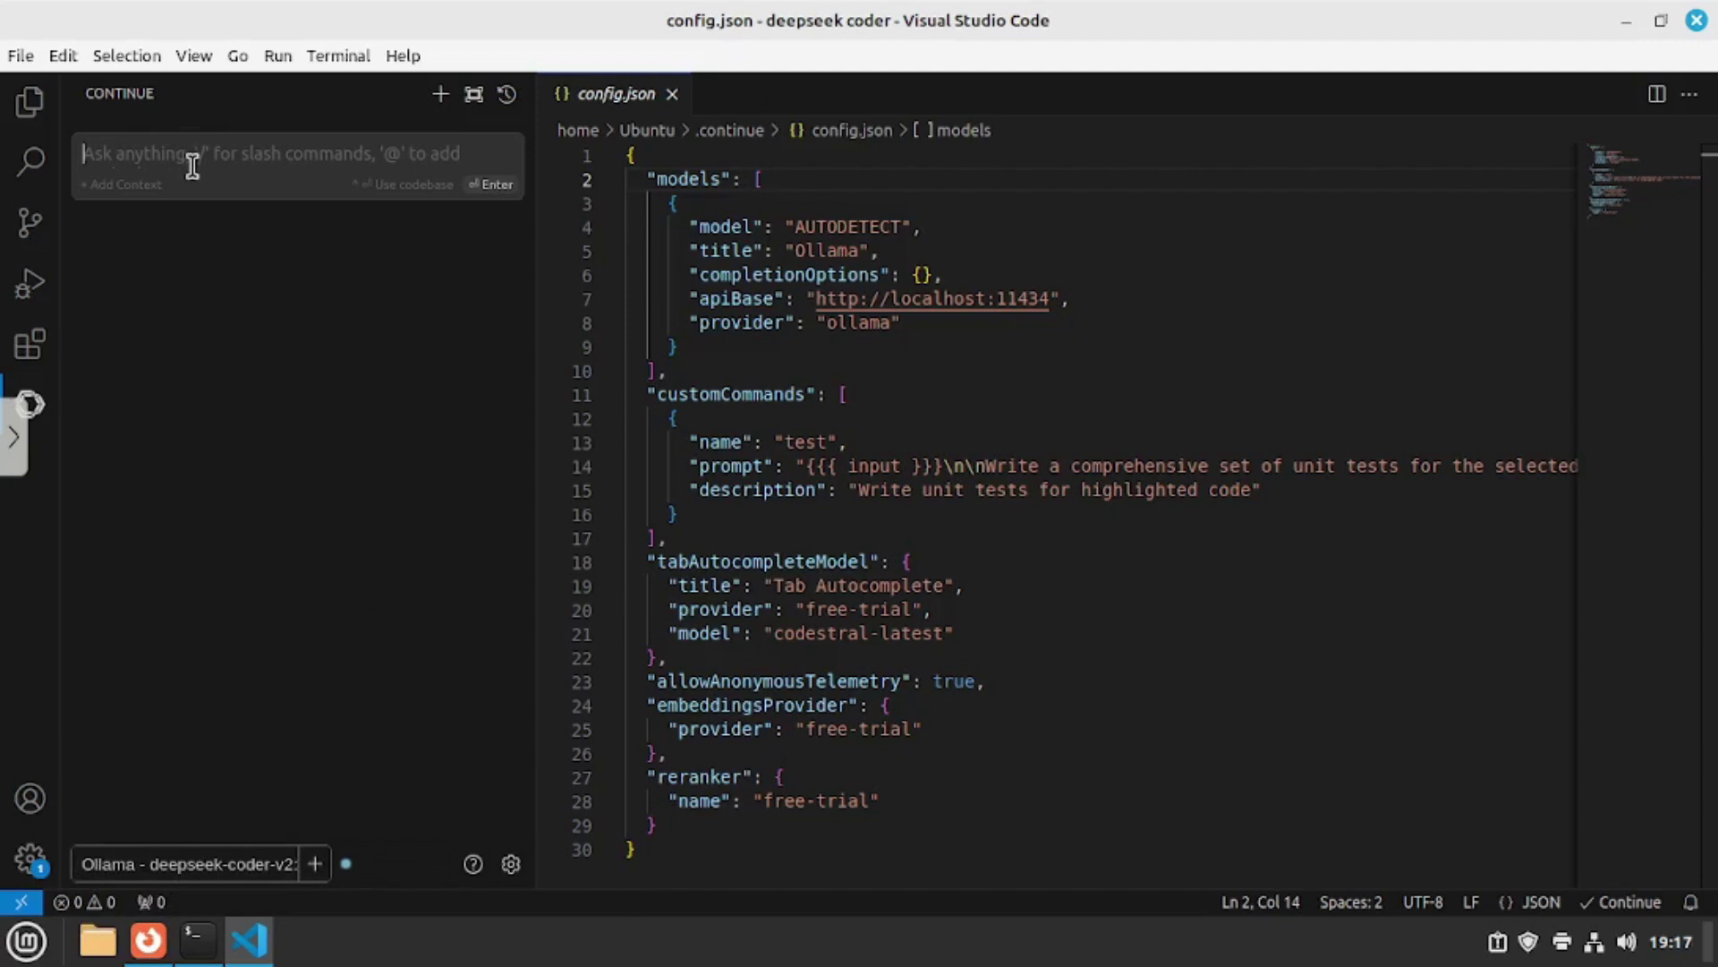
text(hello)
key(Return)
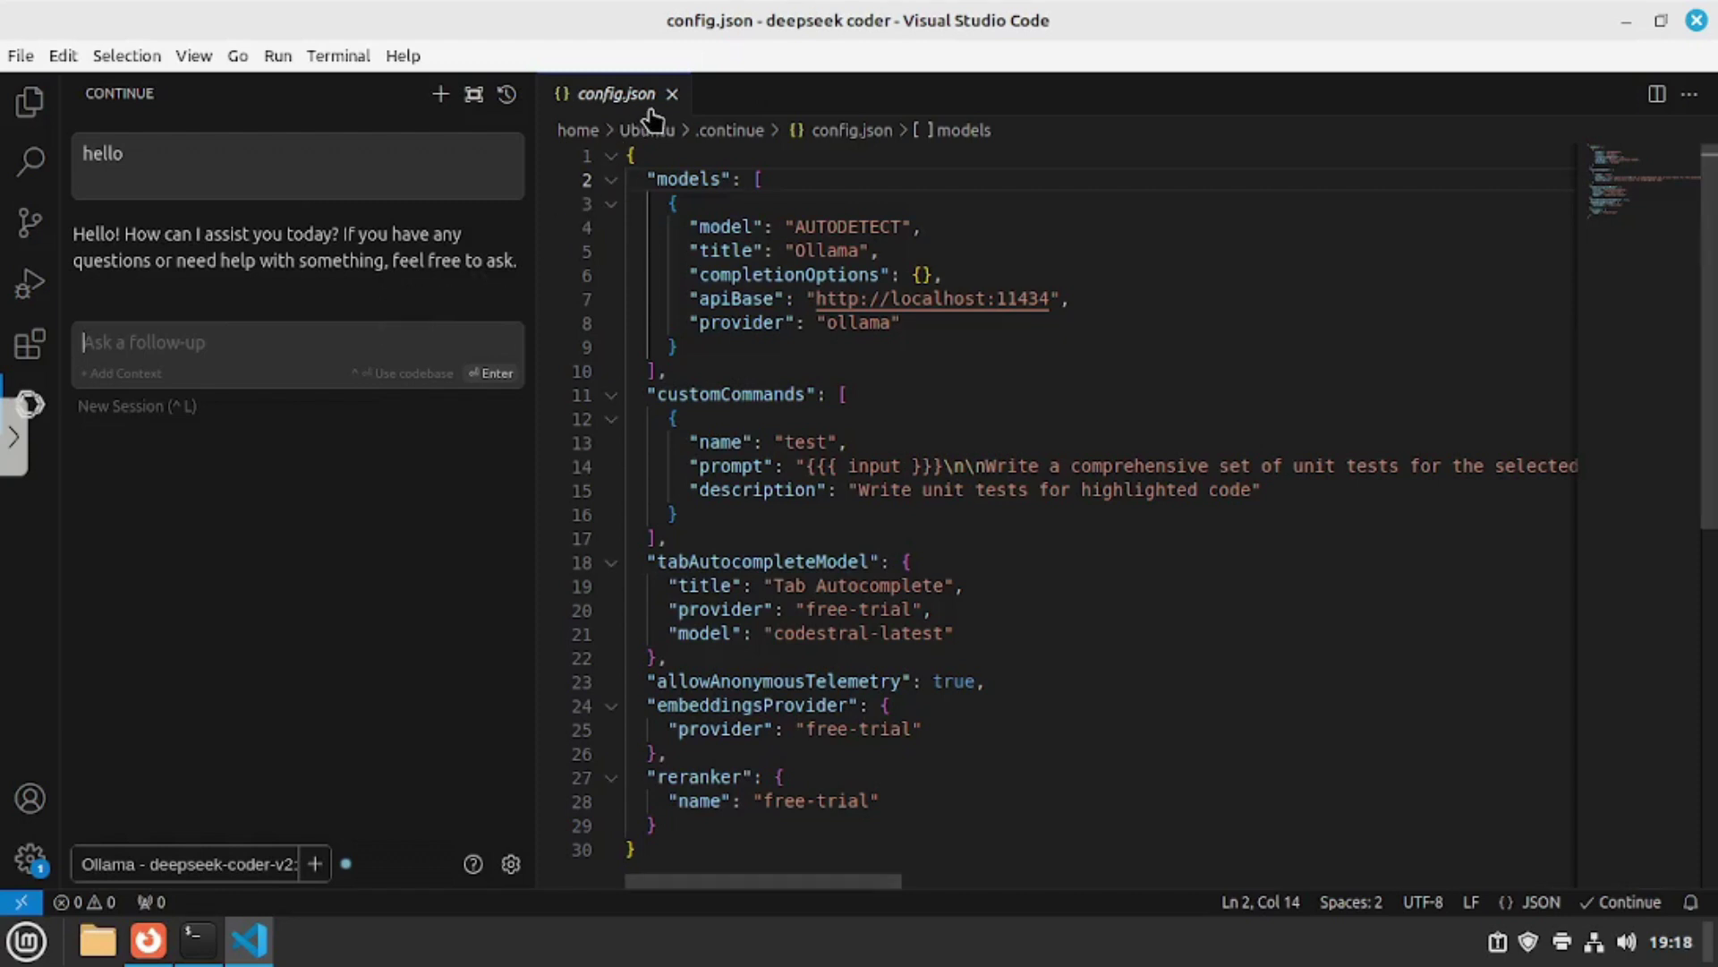
click(672, 93)
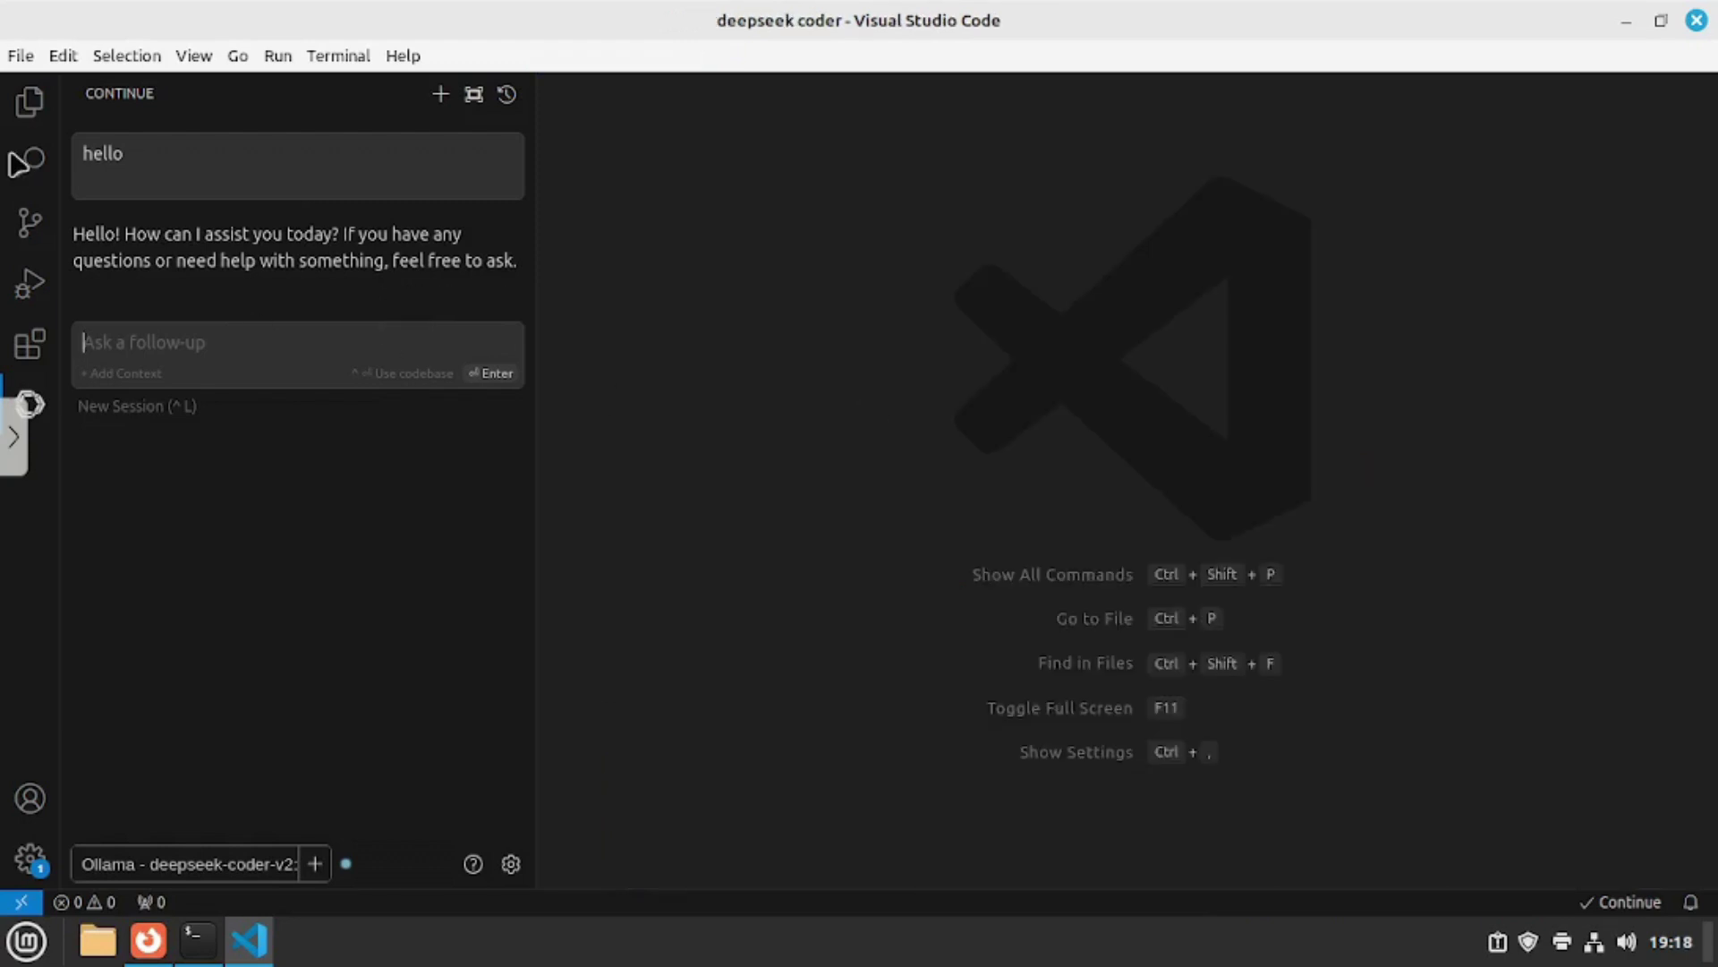
Create a new file named test.py in the project folder
click(27, 106)
double_click(280, 269)
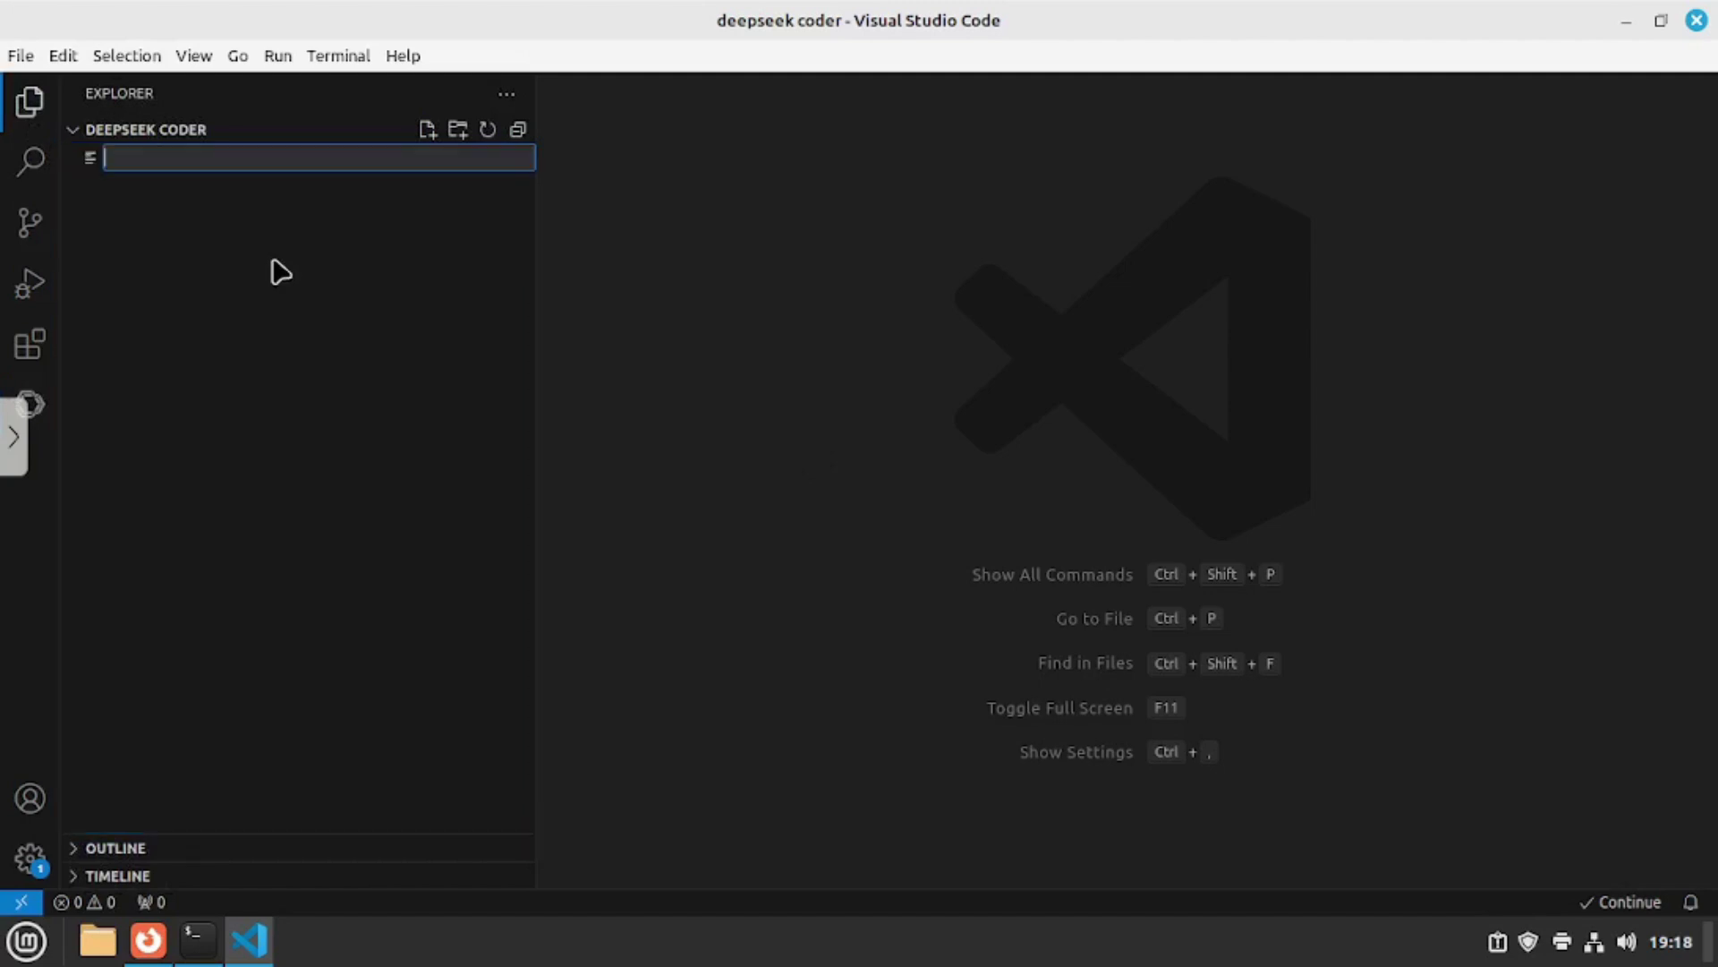
text(test.py)
key(Return)
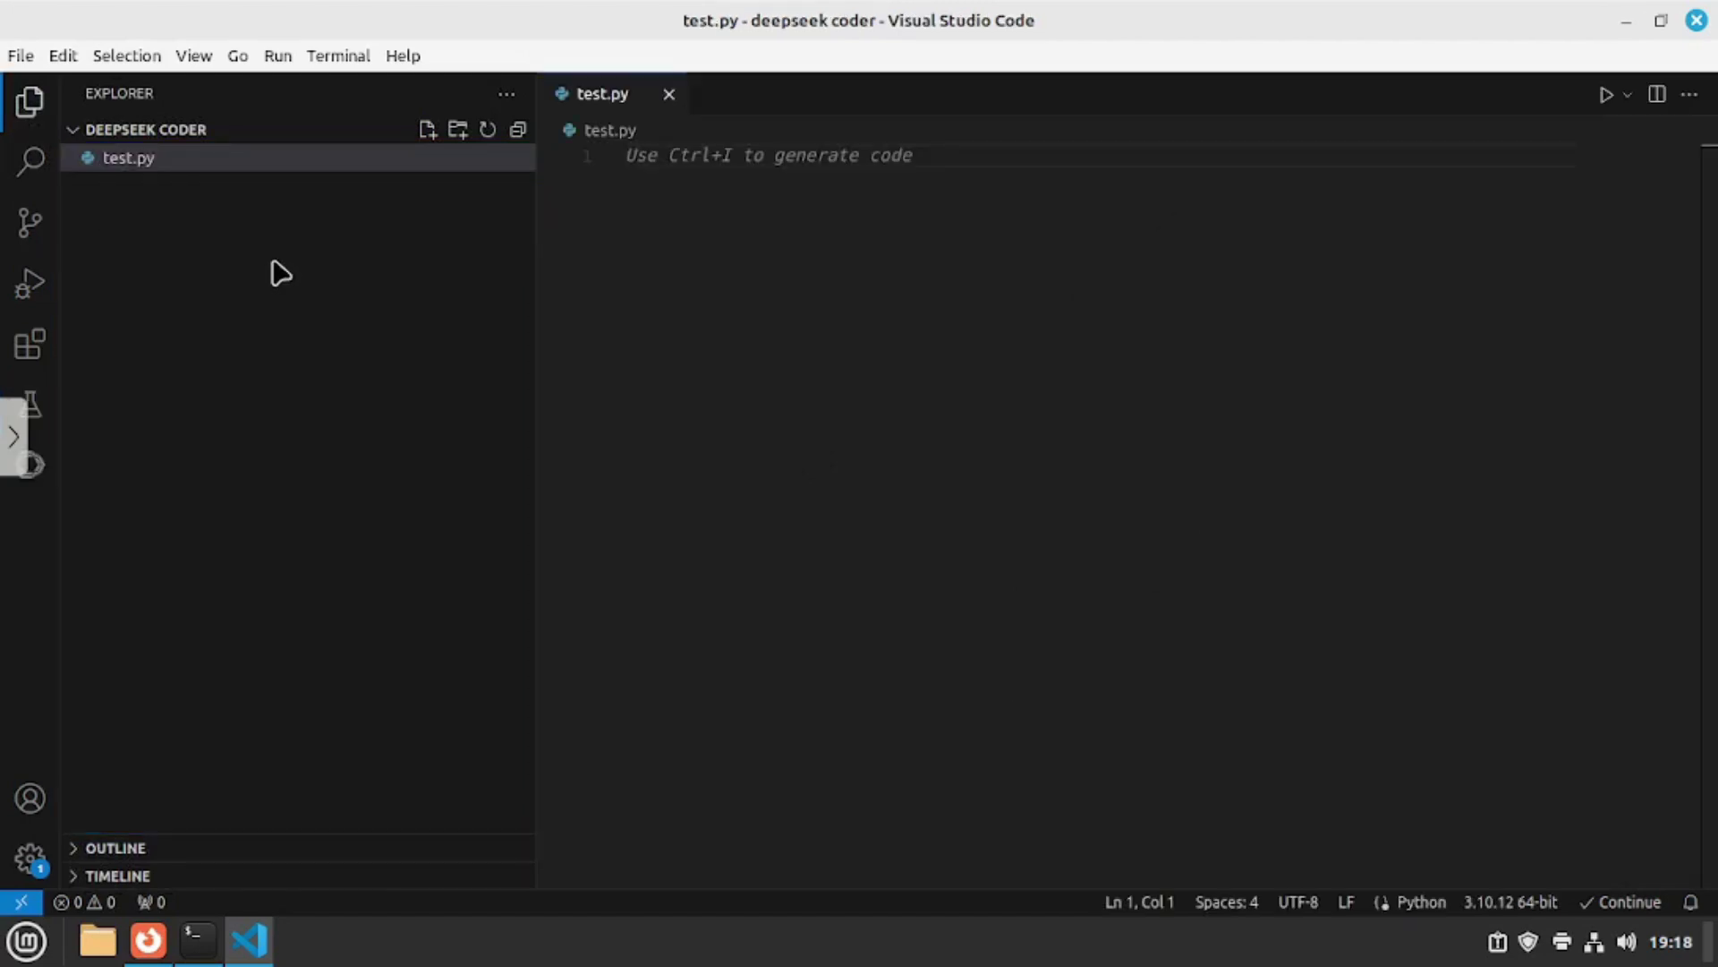
Ask Continue's inline prompt to 'generate the code for a number guessing game'
key(ctrl+i)
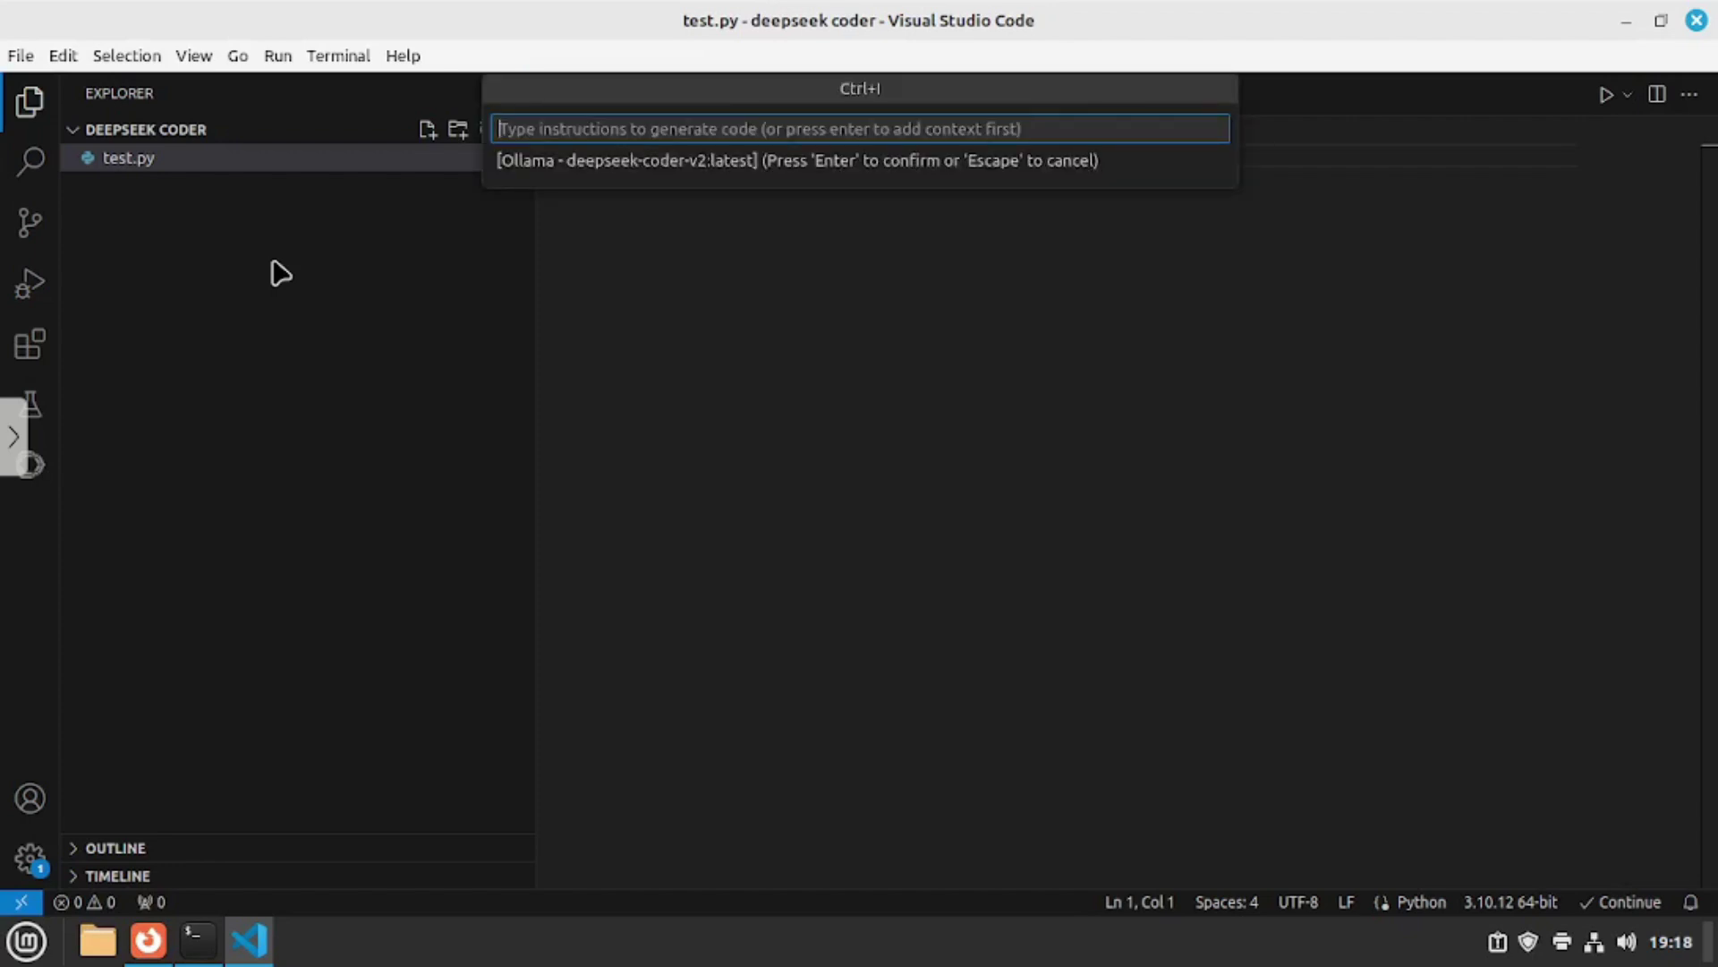
text(generate the code for)
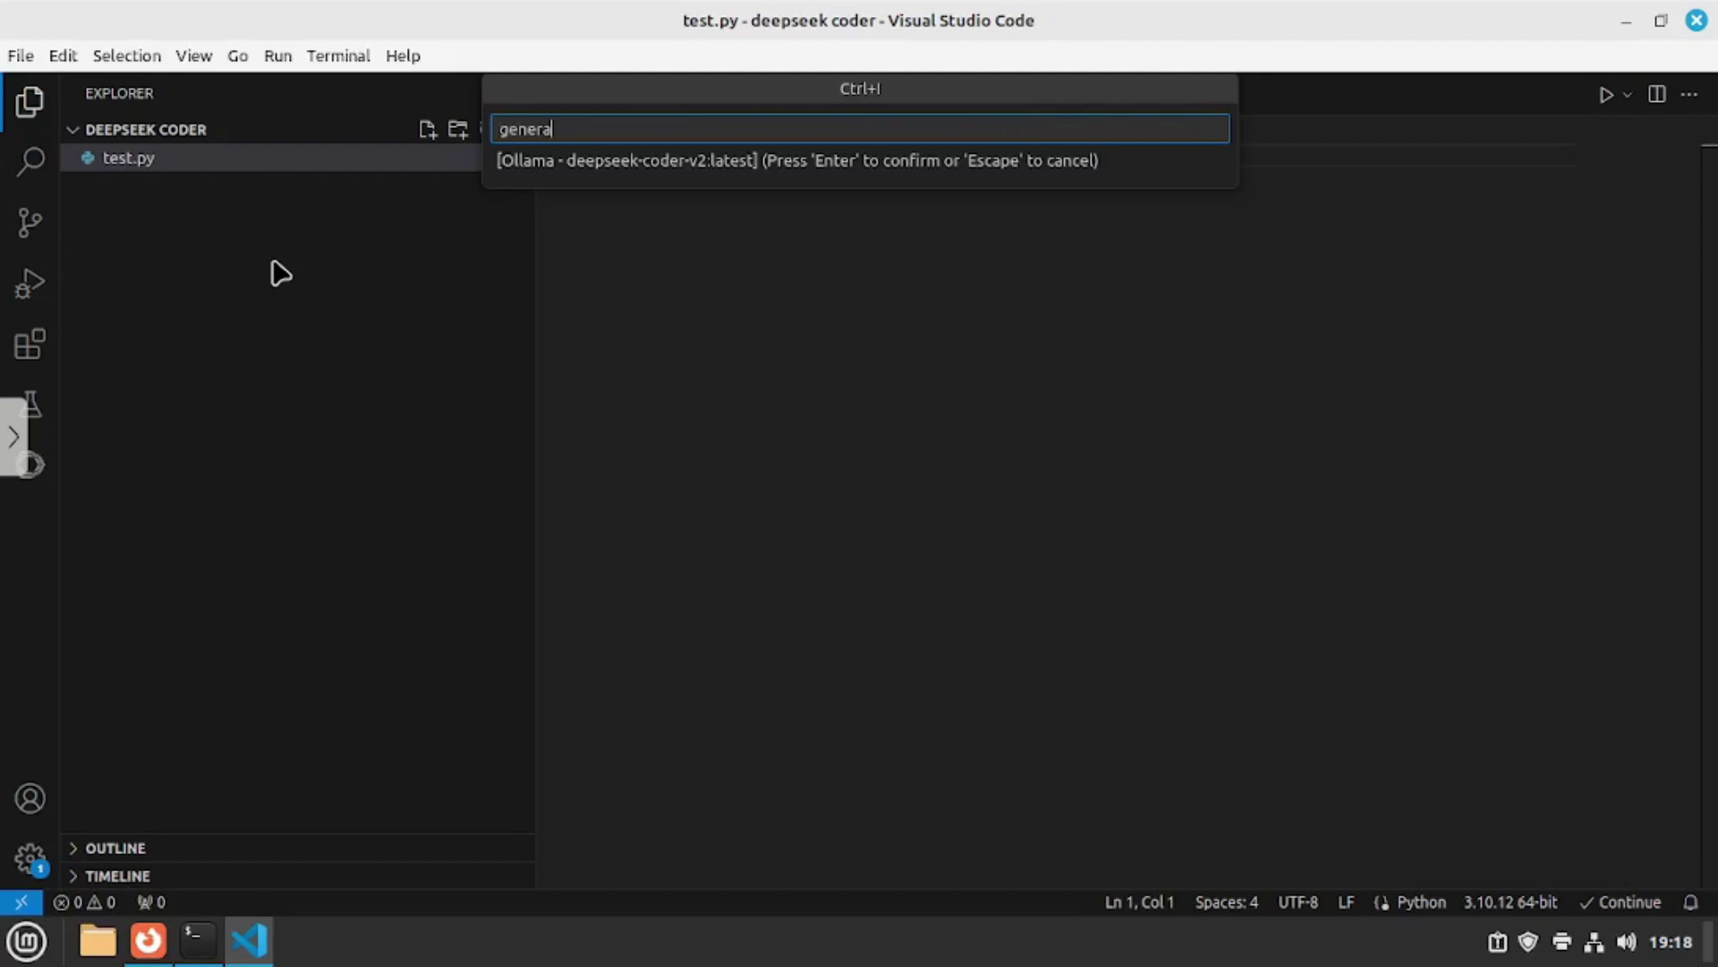
text( a number guessing game)
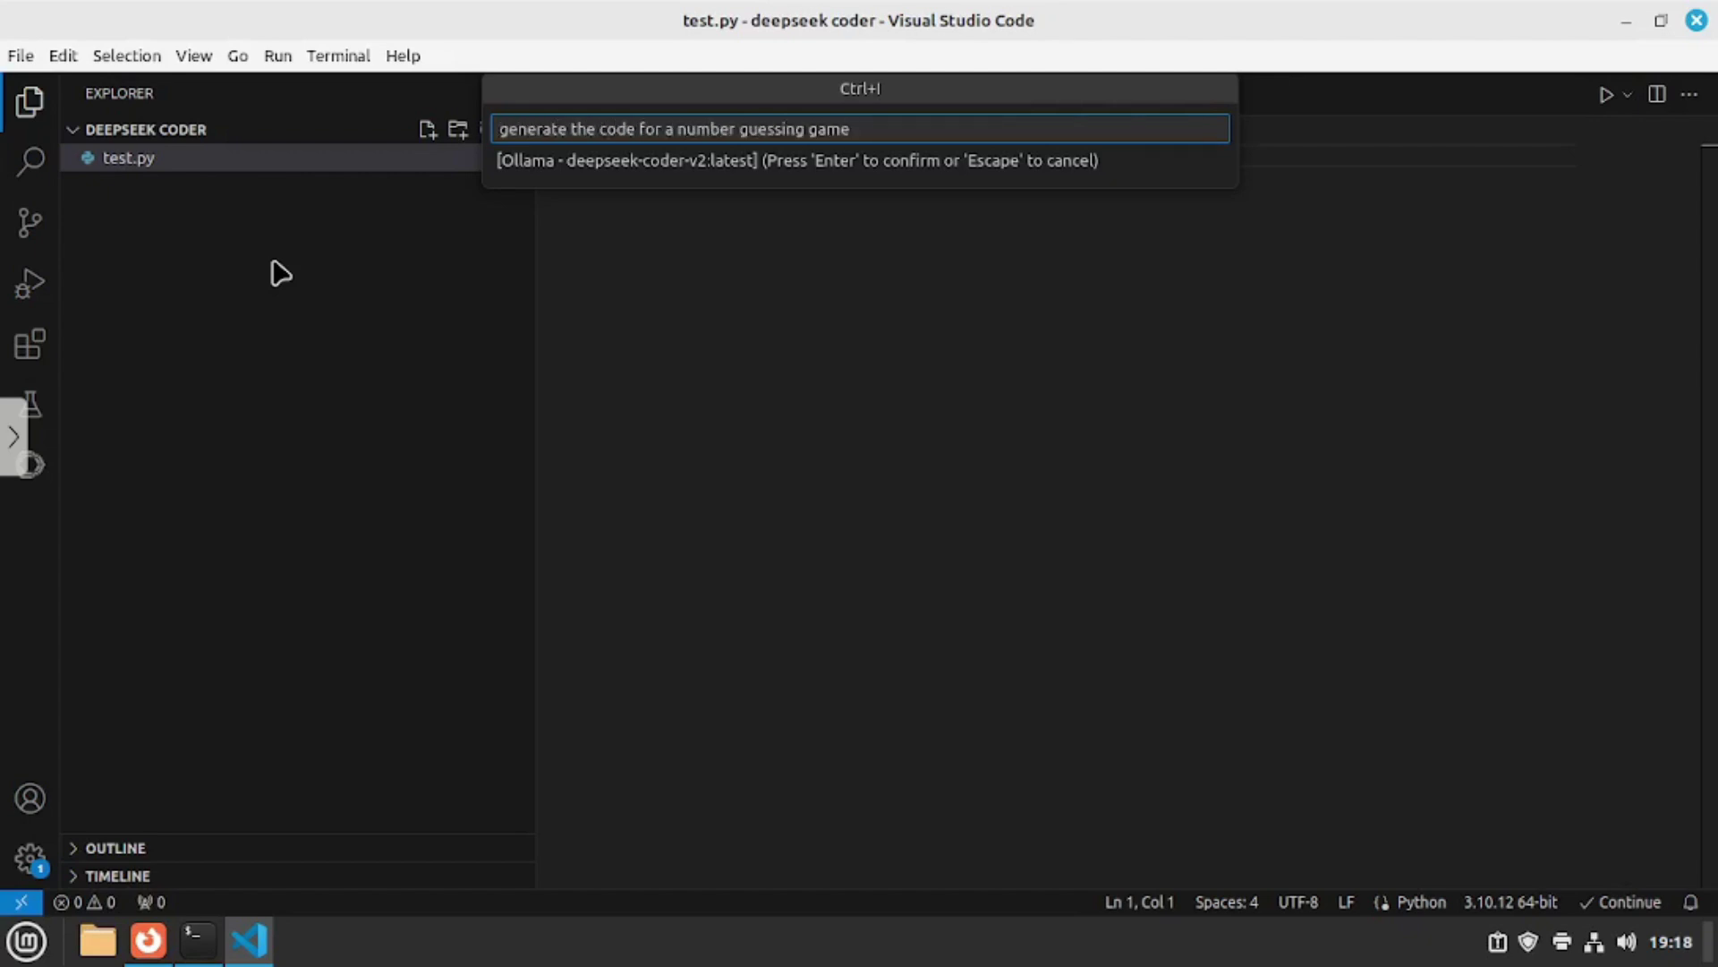
key(Return)
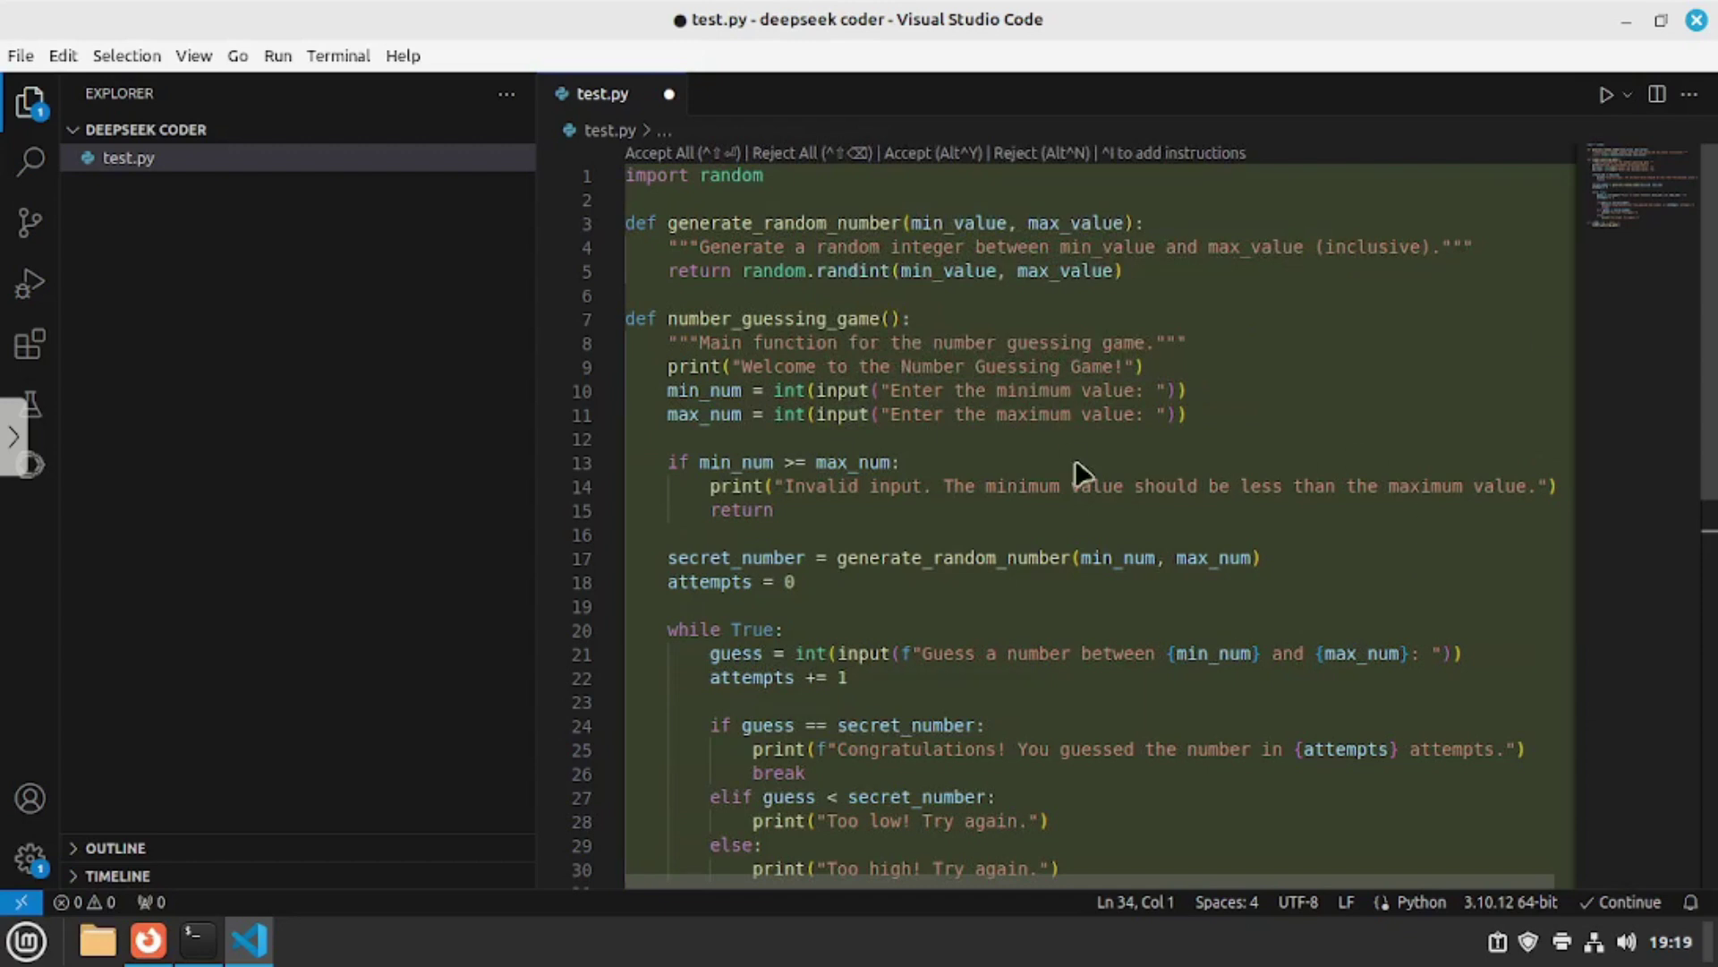
Accept all the generated guessing game code, save test.py and run it
click(672, 164)
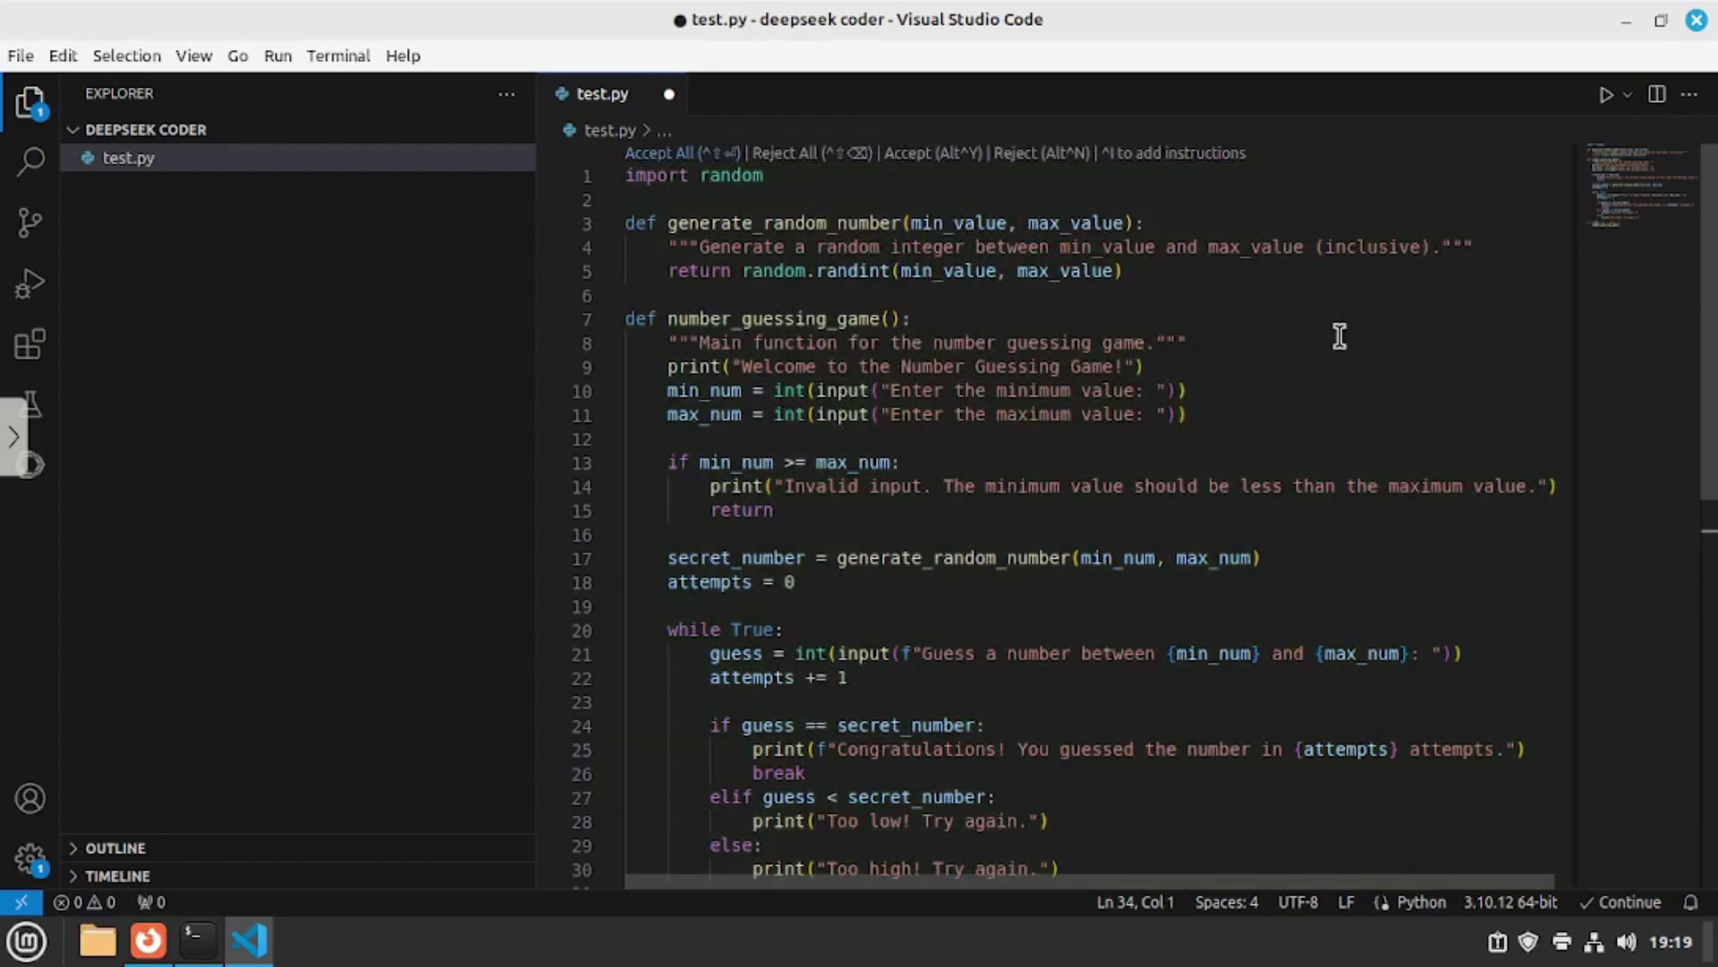
click(1345, 339)
key(ctrl+s)
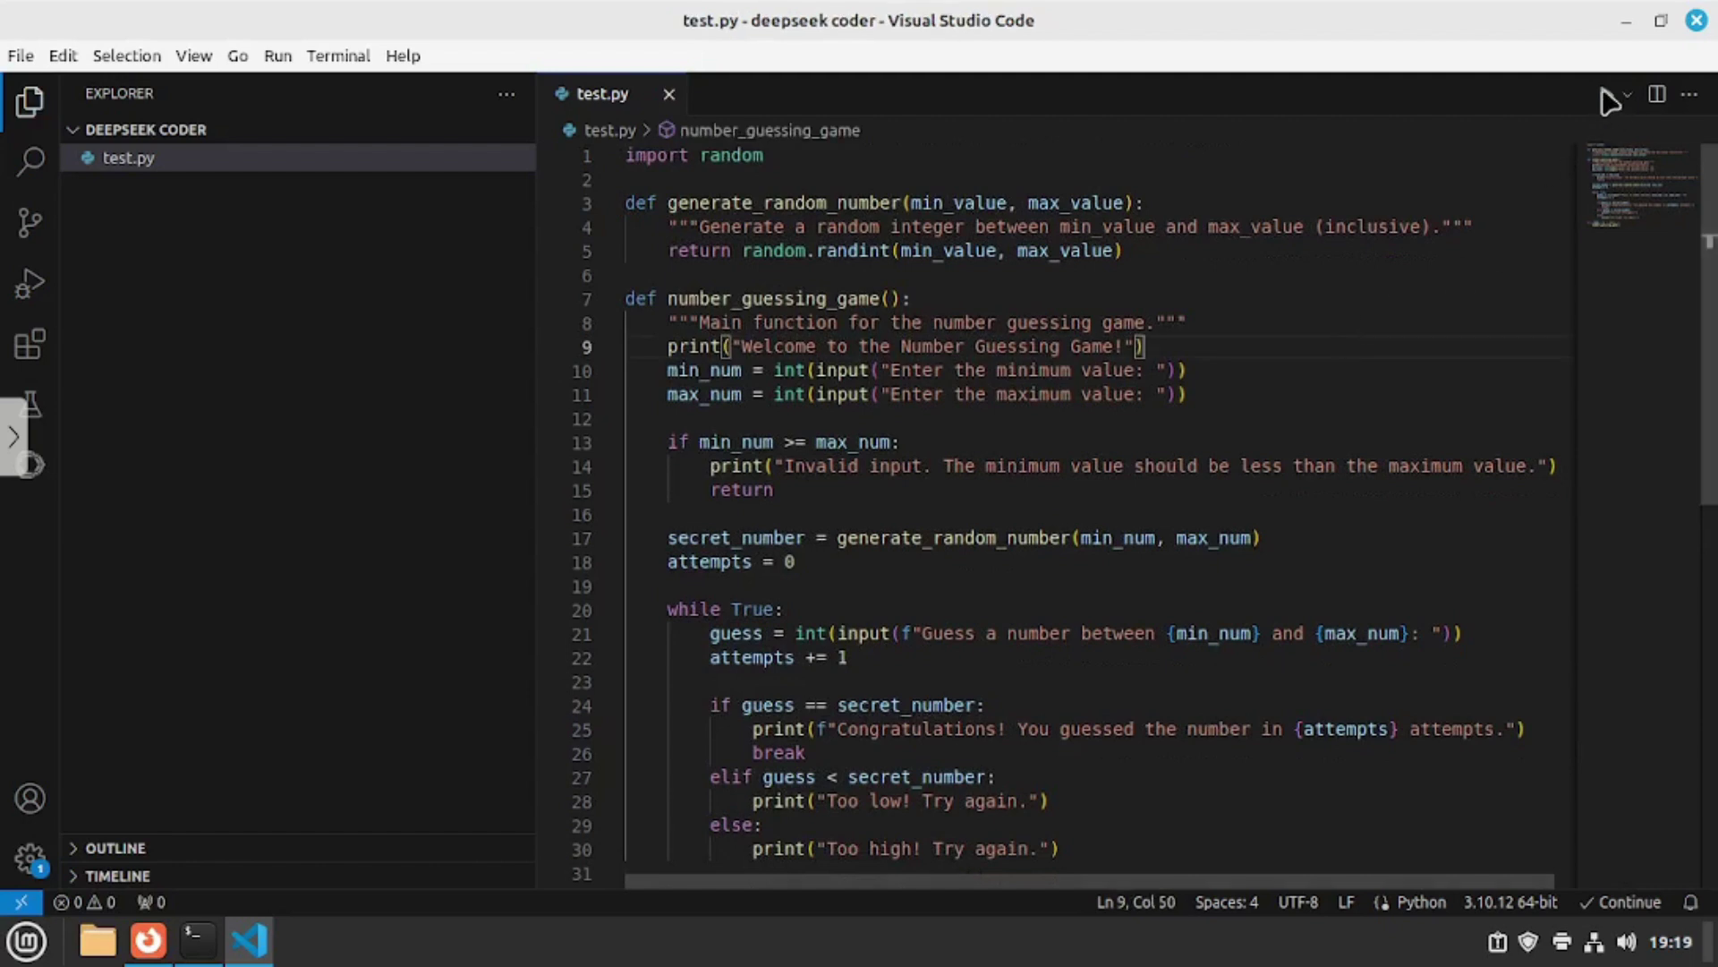
click(1607, 95)
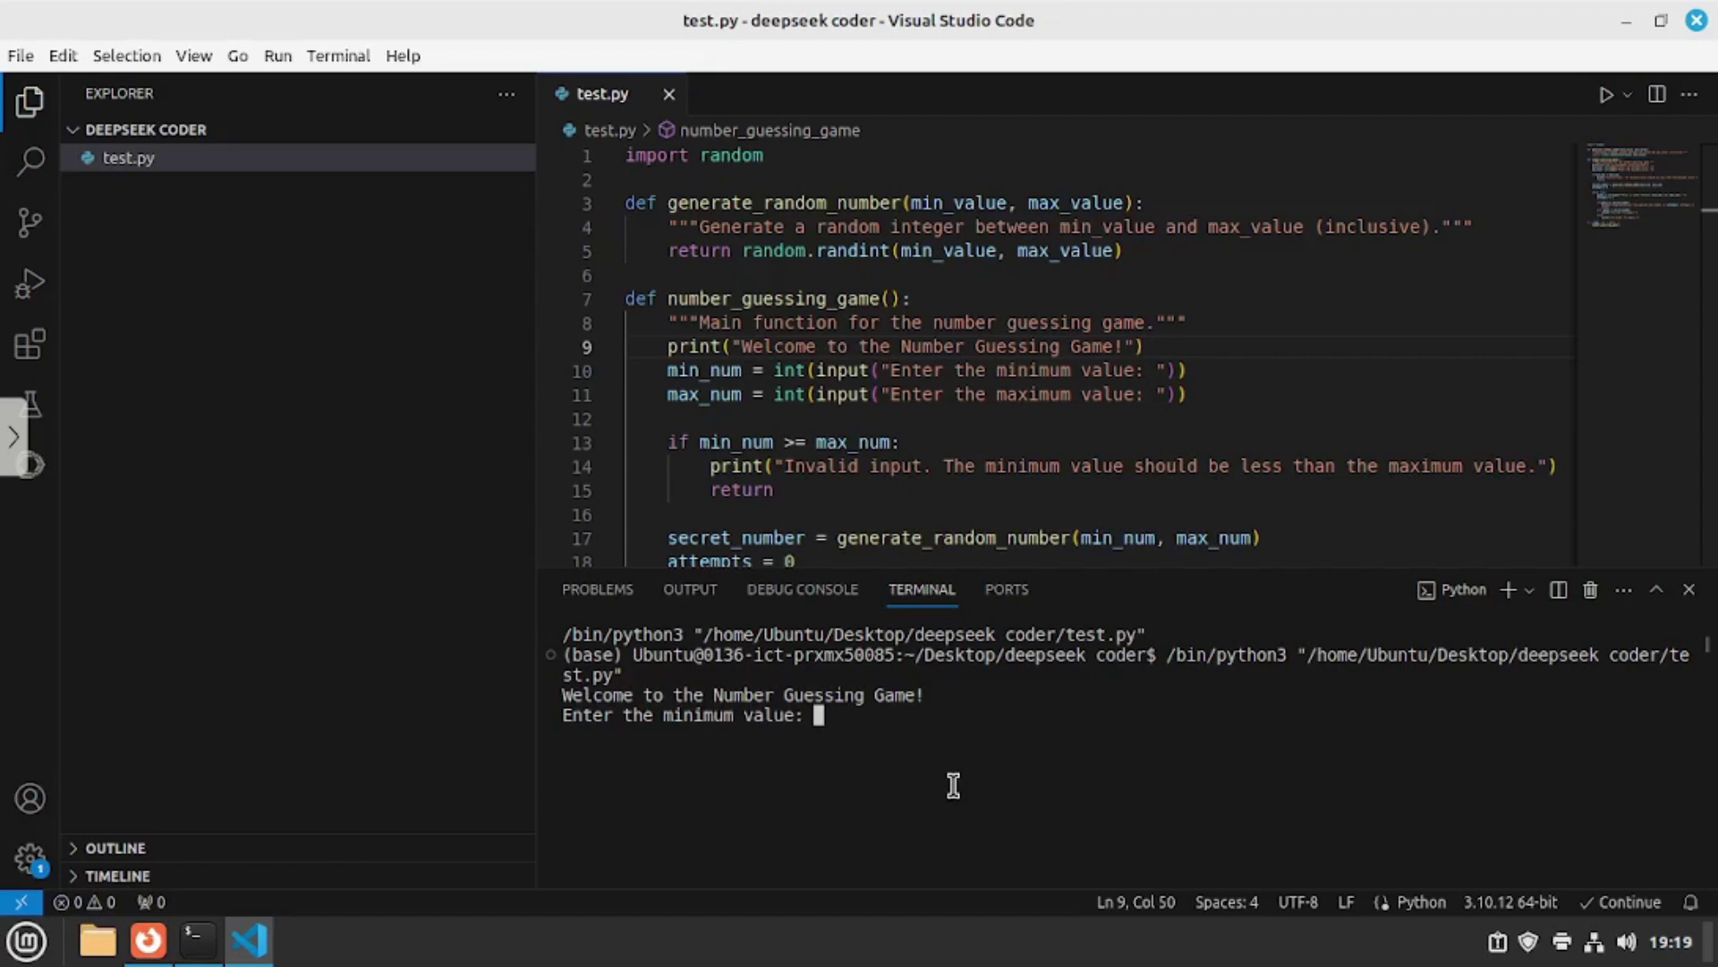
Play with range 5 to 10, guessing 8, 6, then 5 to win in 3 attempts
text(5)
key(Return)
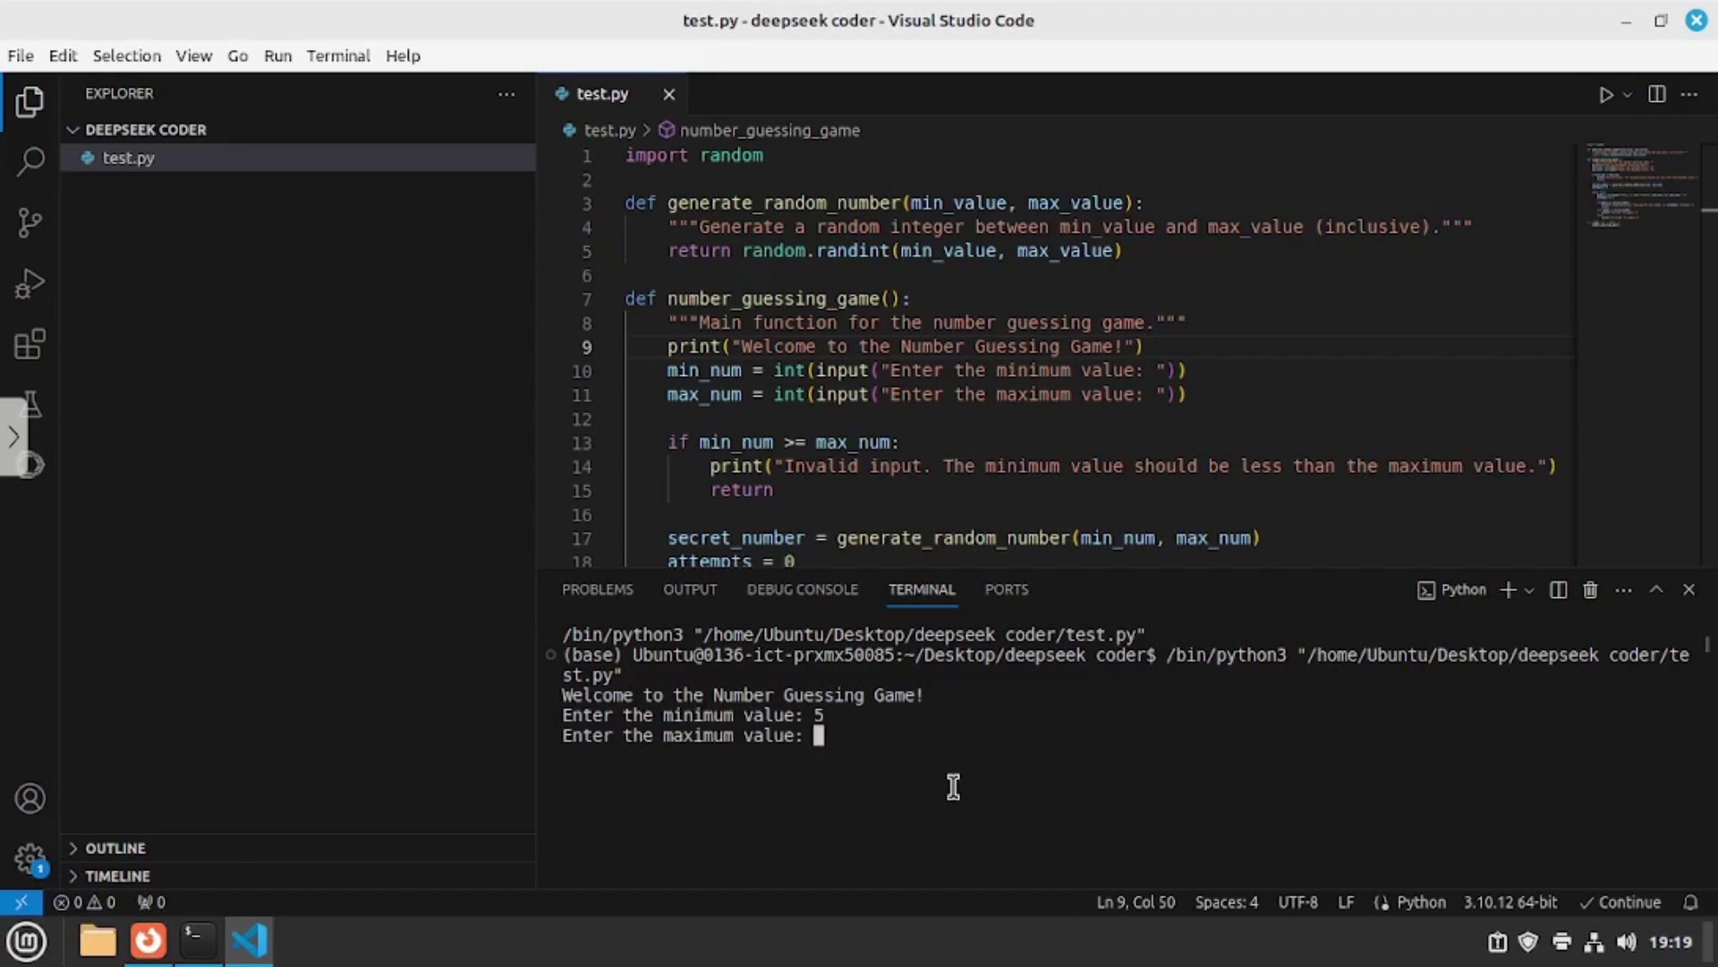
text(10)
key(Return)
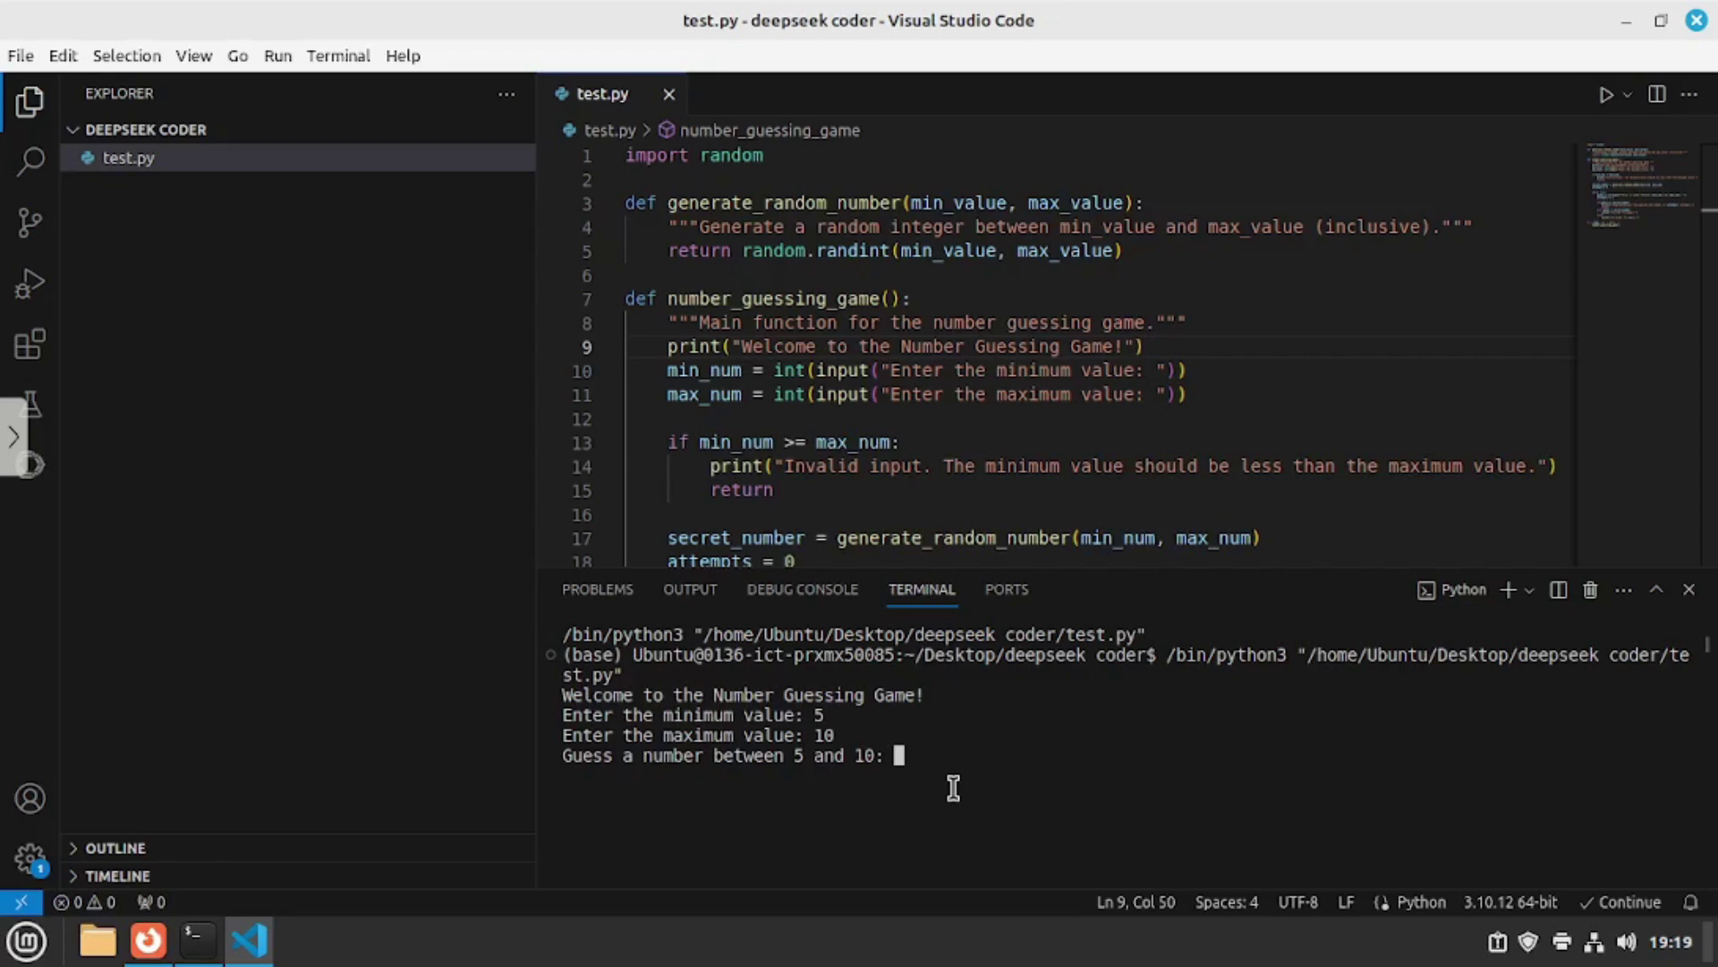
text(8)
key(Return)
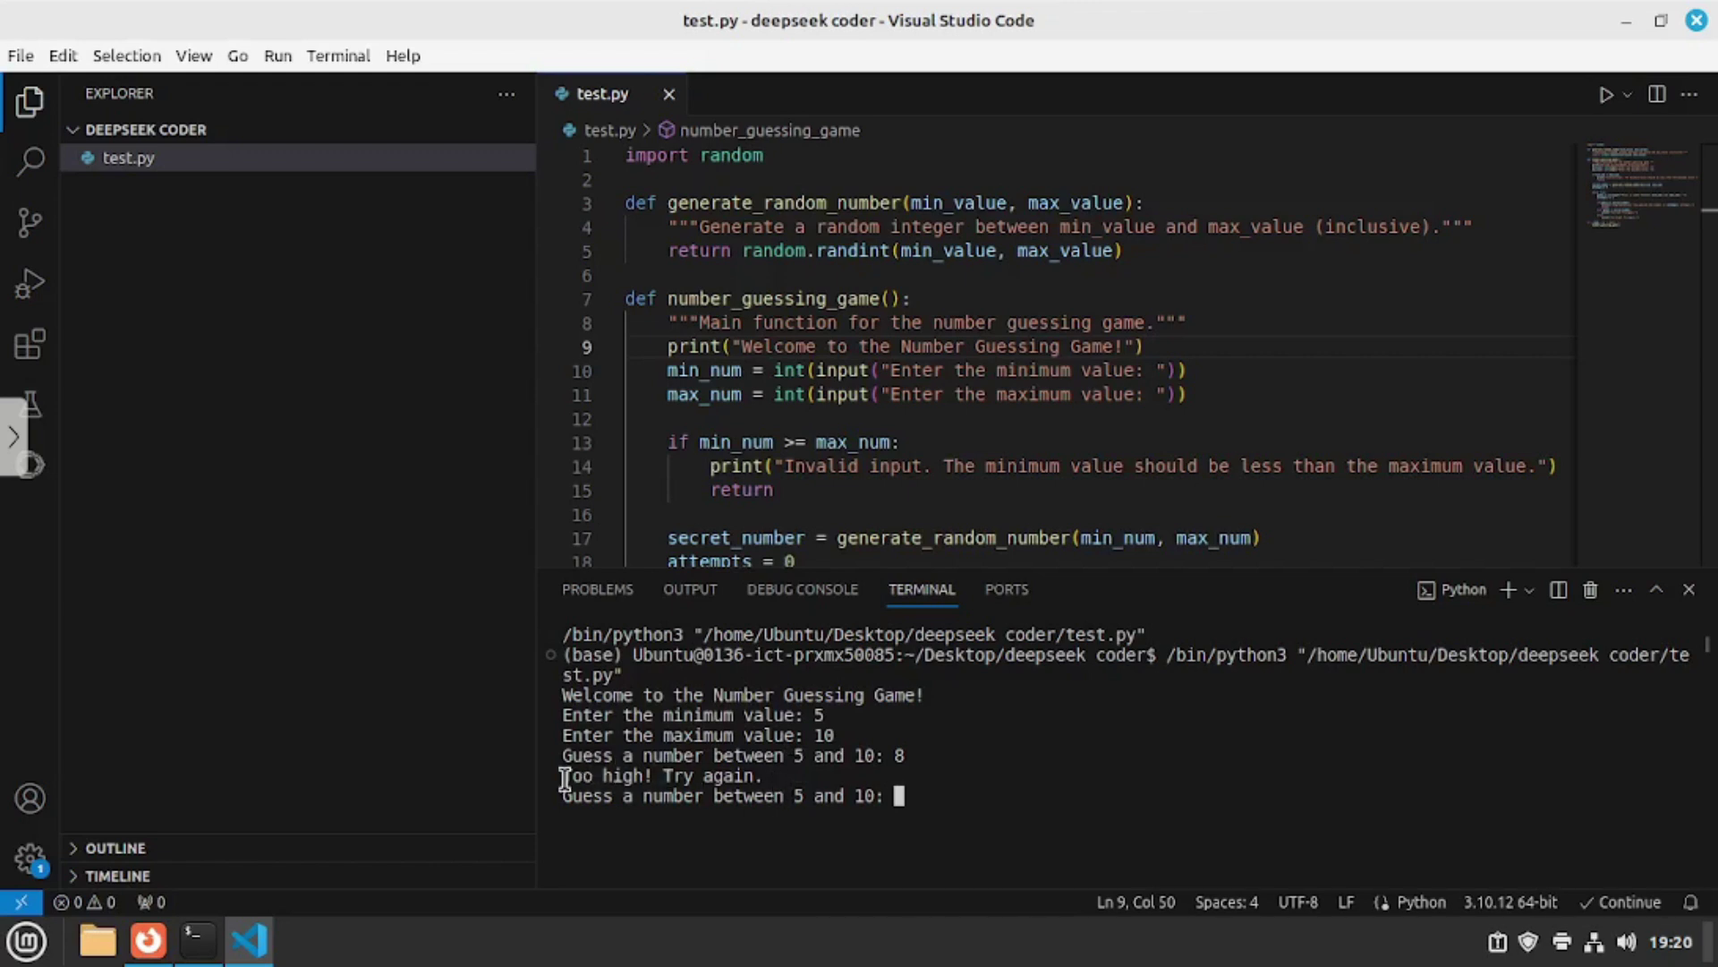
double_click(608, 775)
text(6)
key(Return)
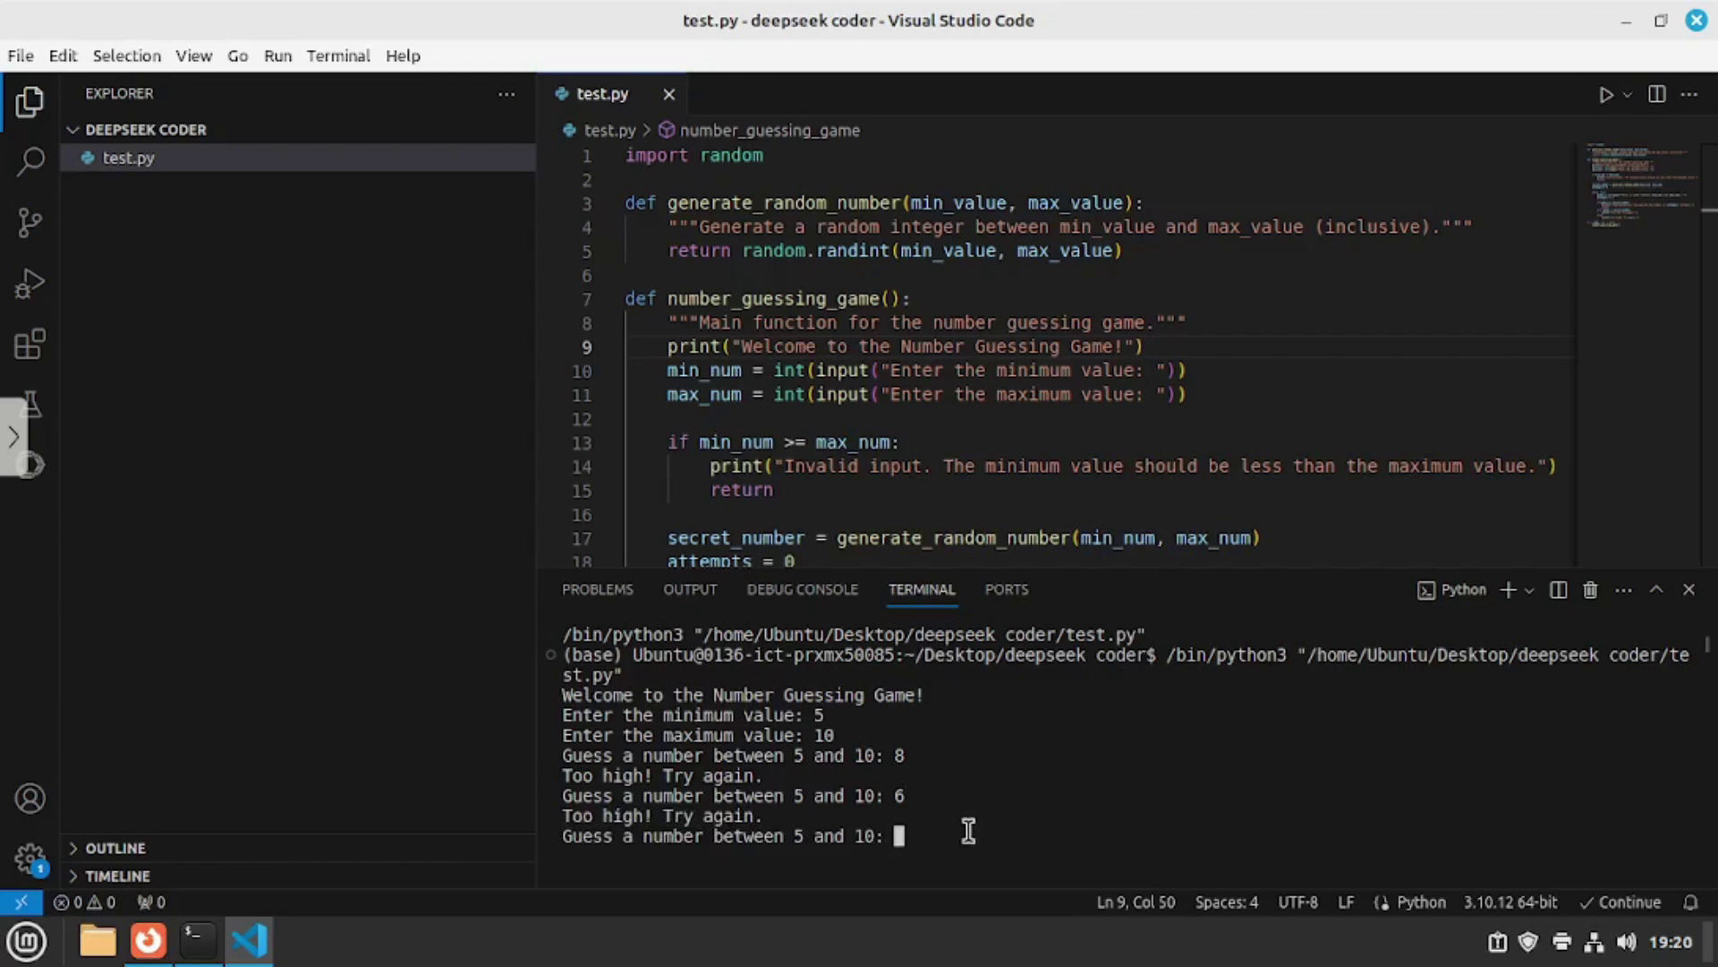
text(5)
key(Return)
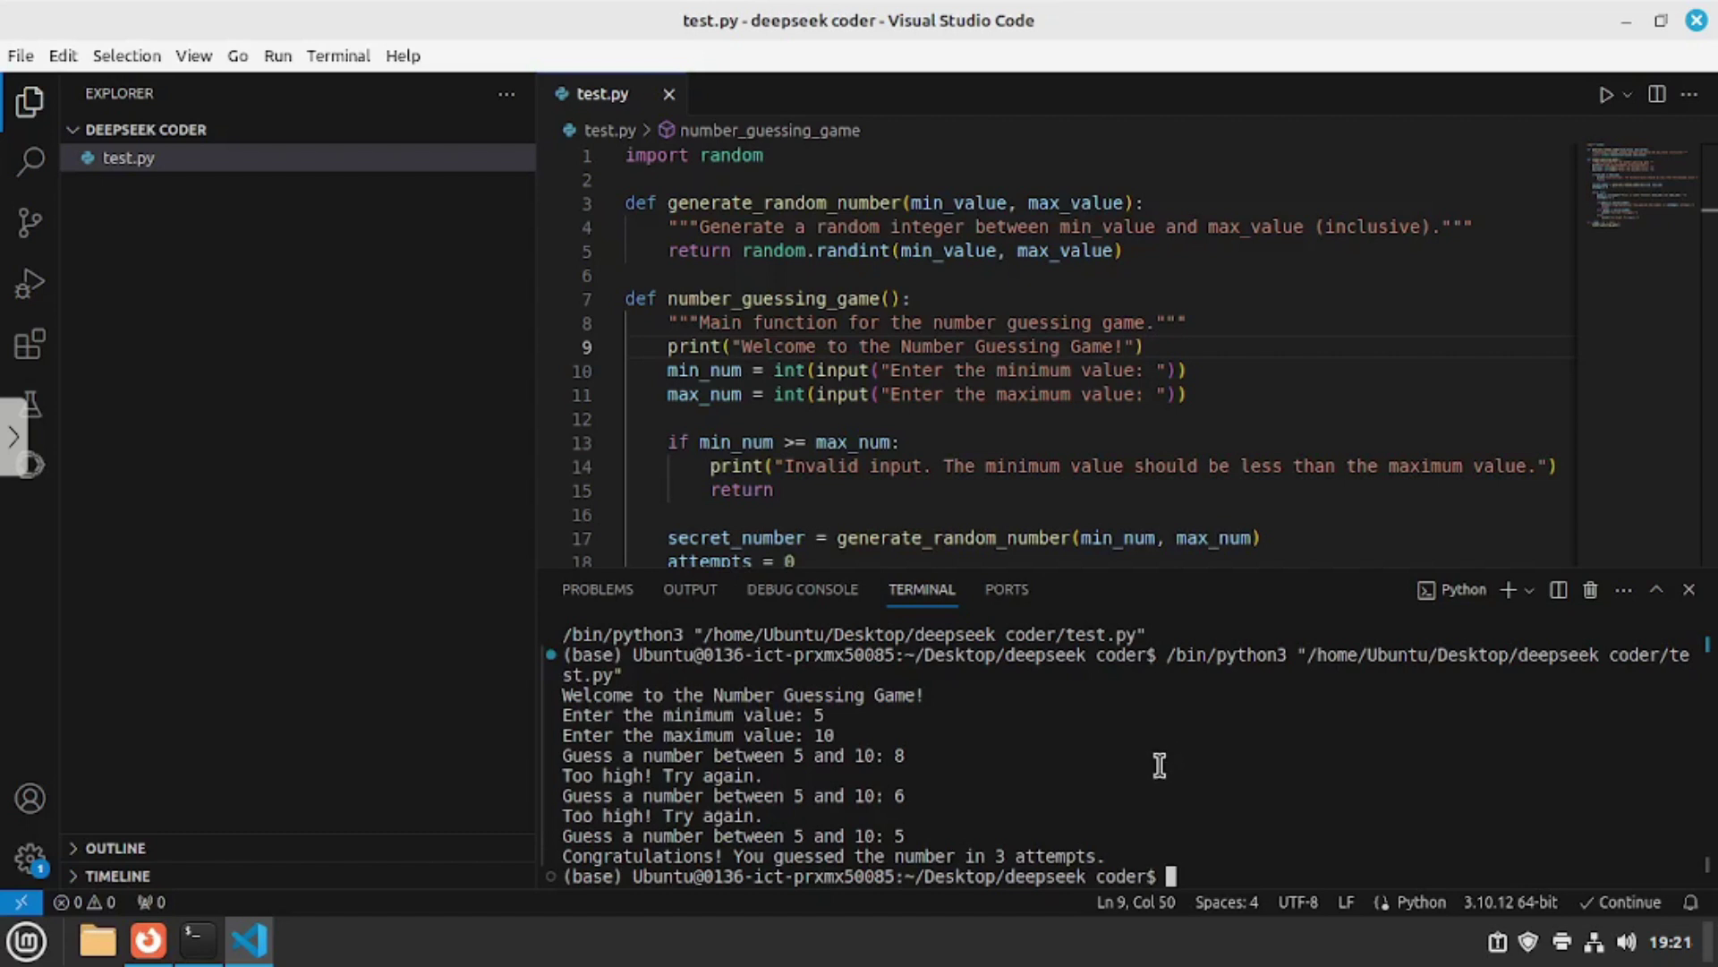
click(1318, 528)
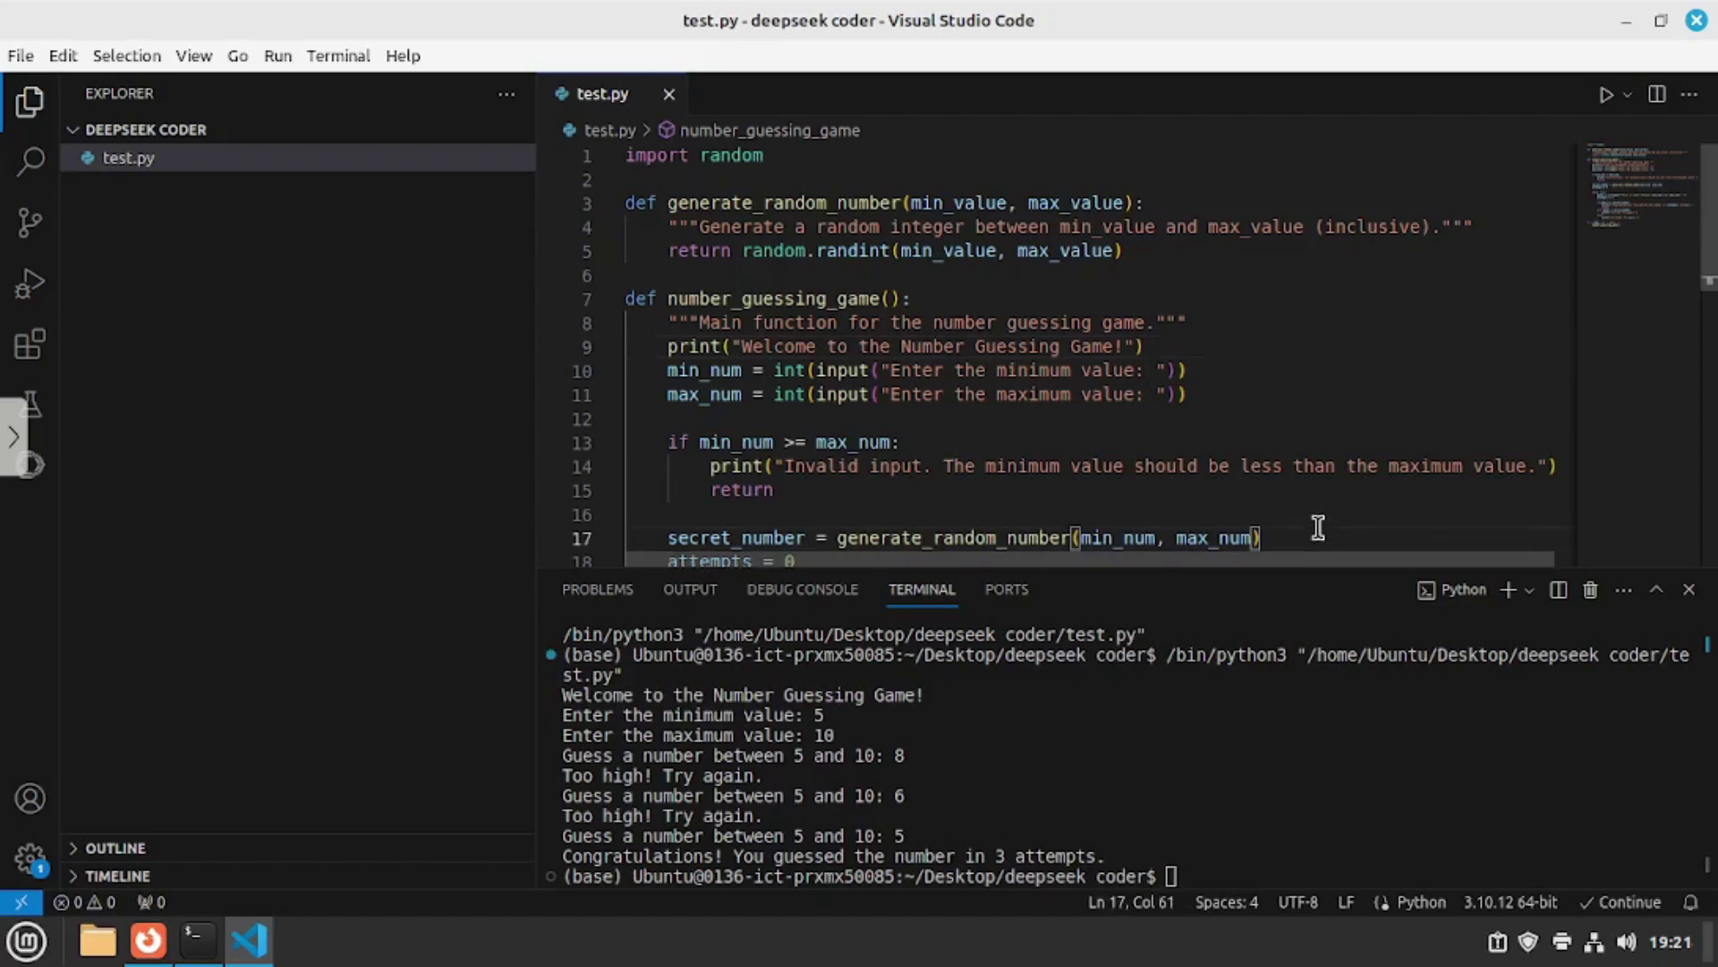
Ask Continue to edit the whole script so the player loses after 3 guesses
key(ctrl+a)
key(ctrl+i)
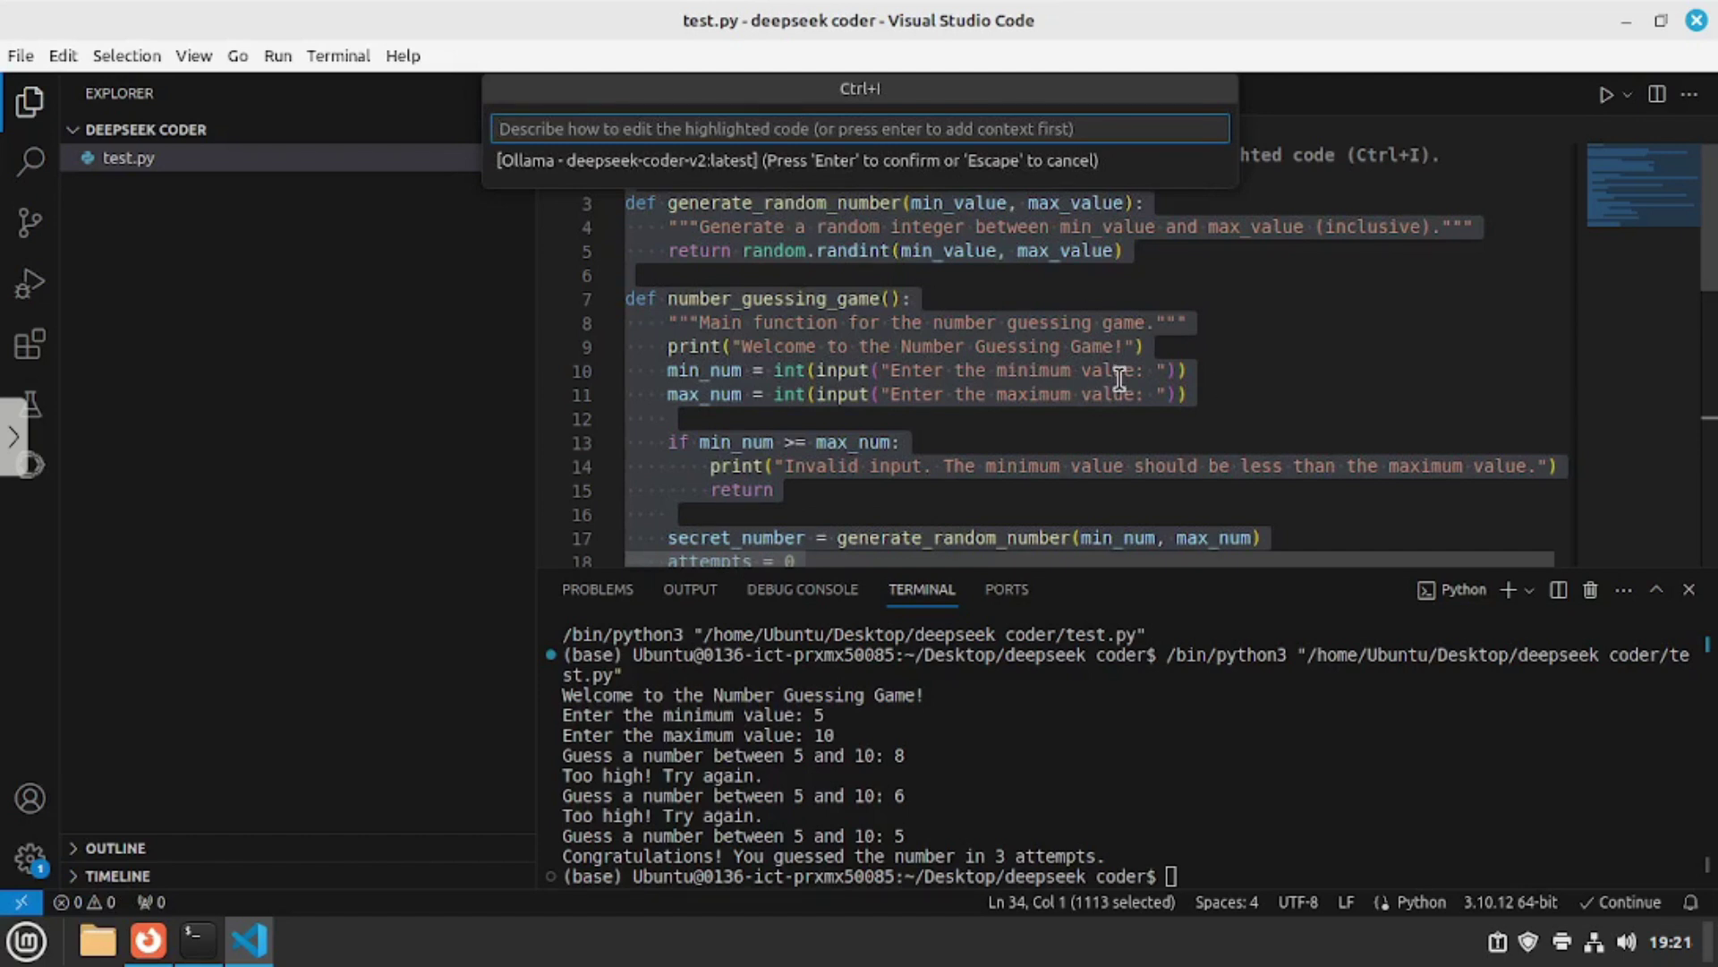
text(change the rules so that the palyer has only 3 turns to guess otherwise show message "you lost")
drag(500, 128, 1226, 127)
click(1226, 126)
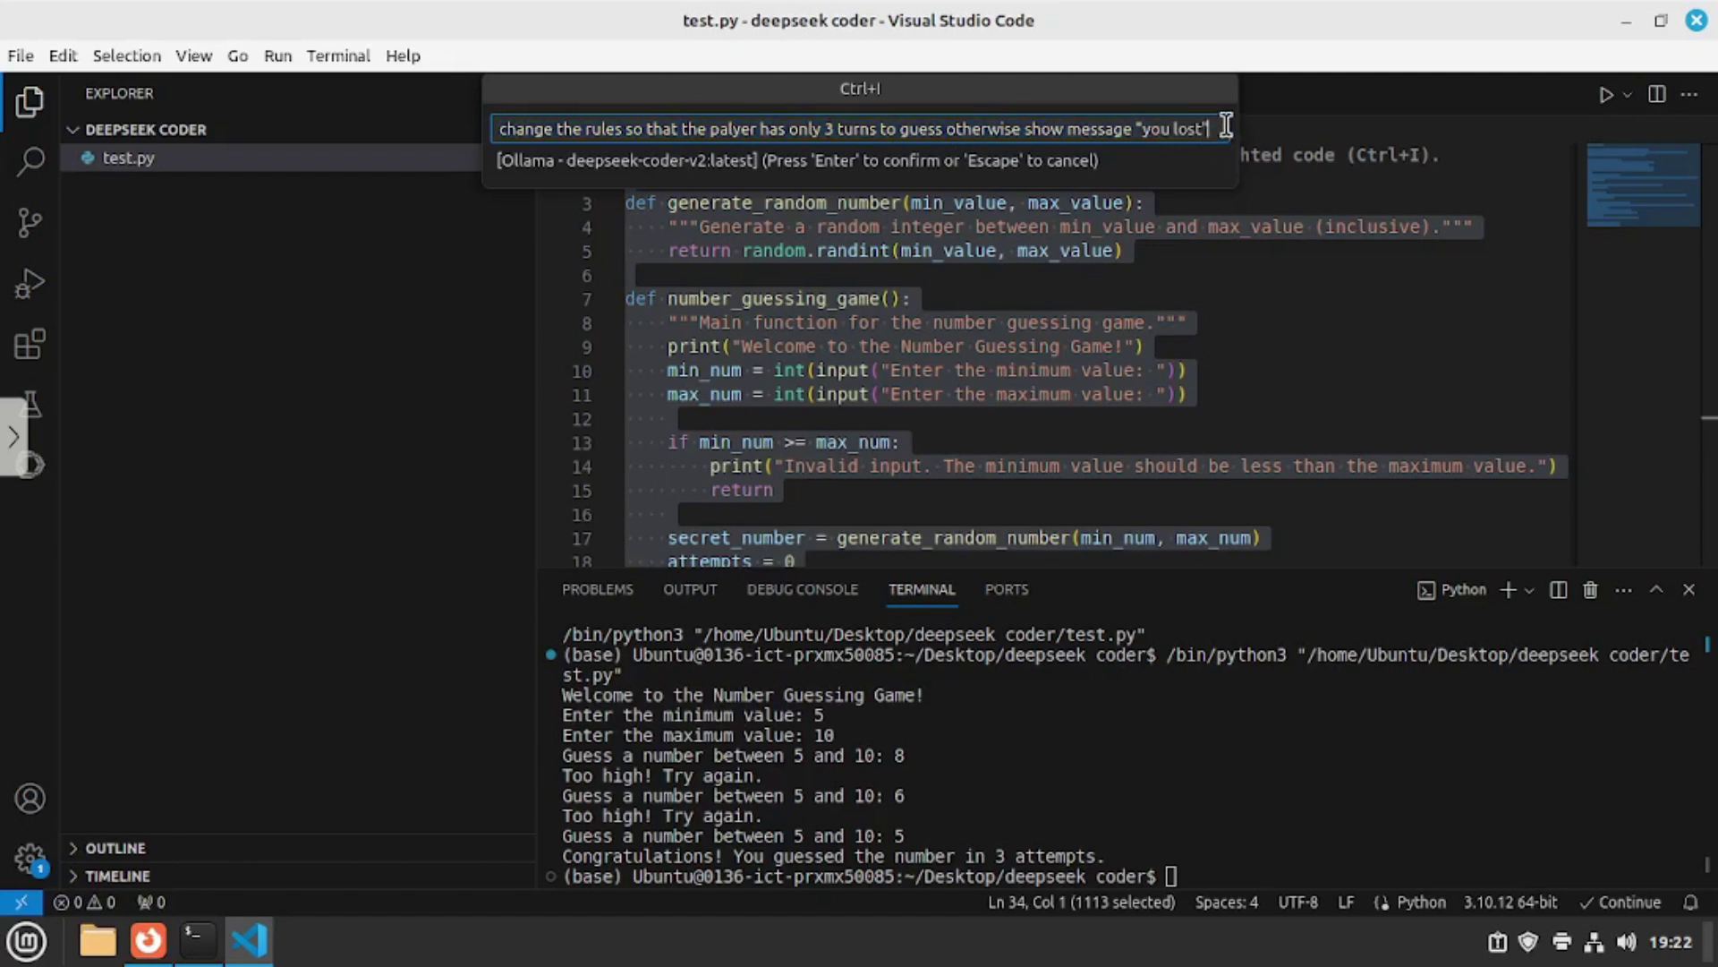
key(Return)
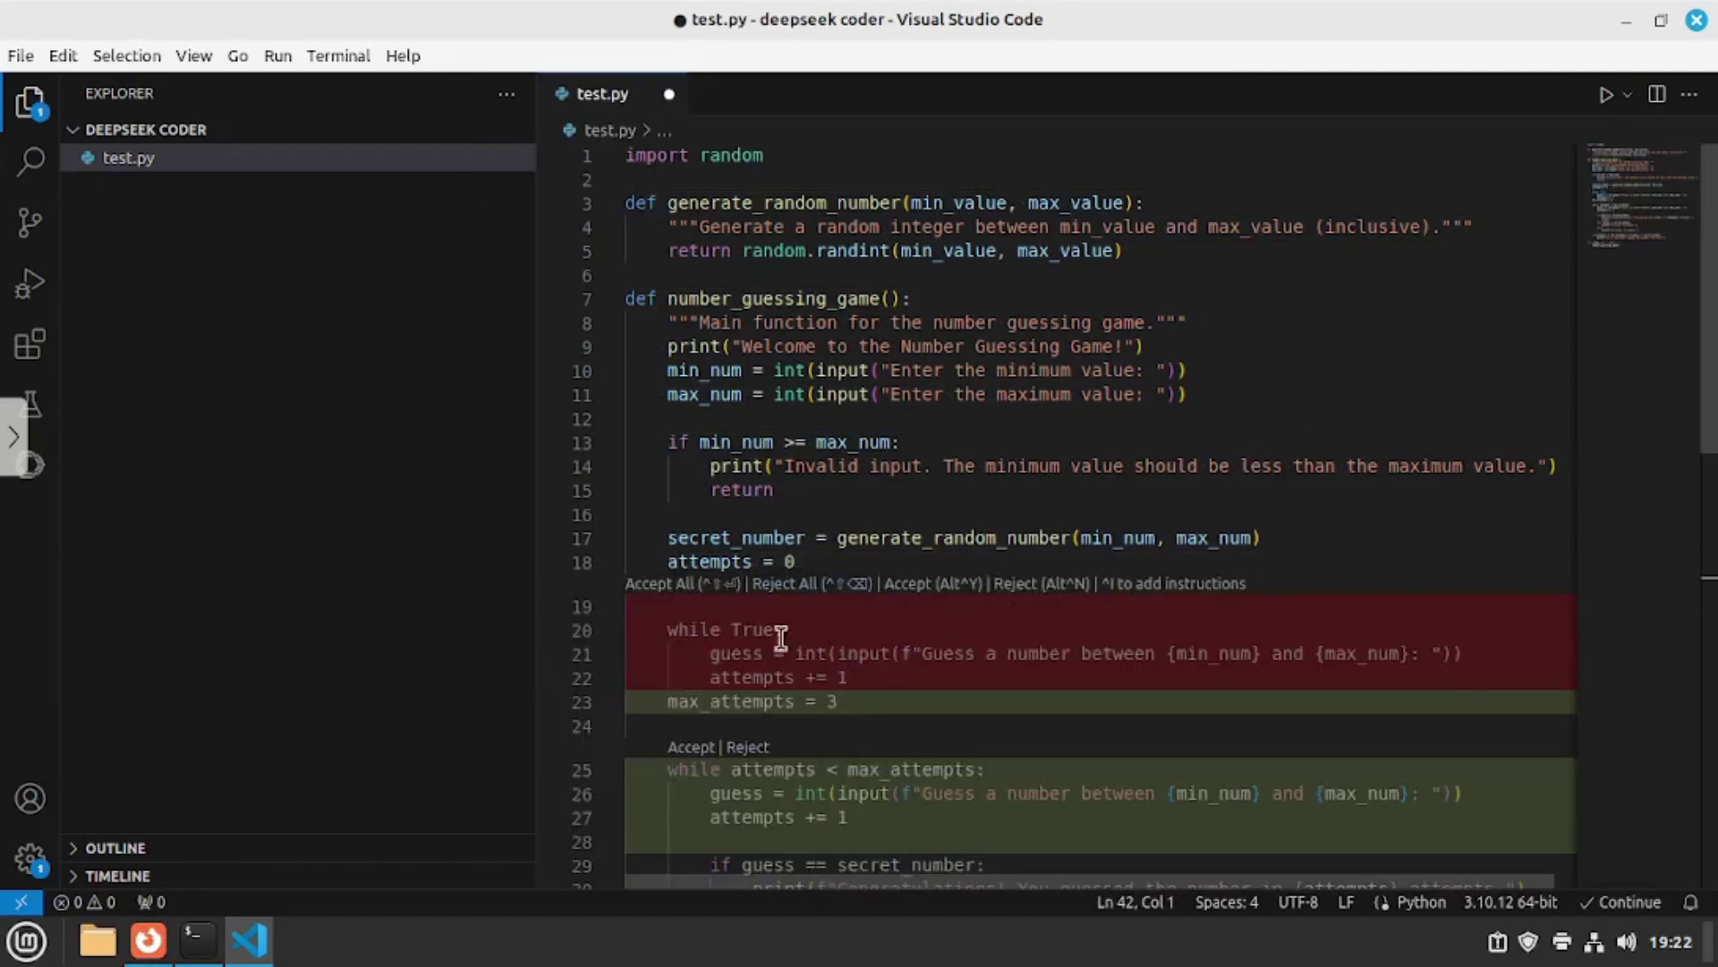
Accept the max_attempts = 3 changes and save test.py
click(668, 598)
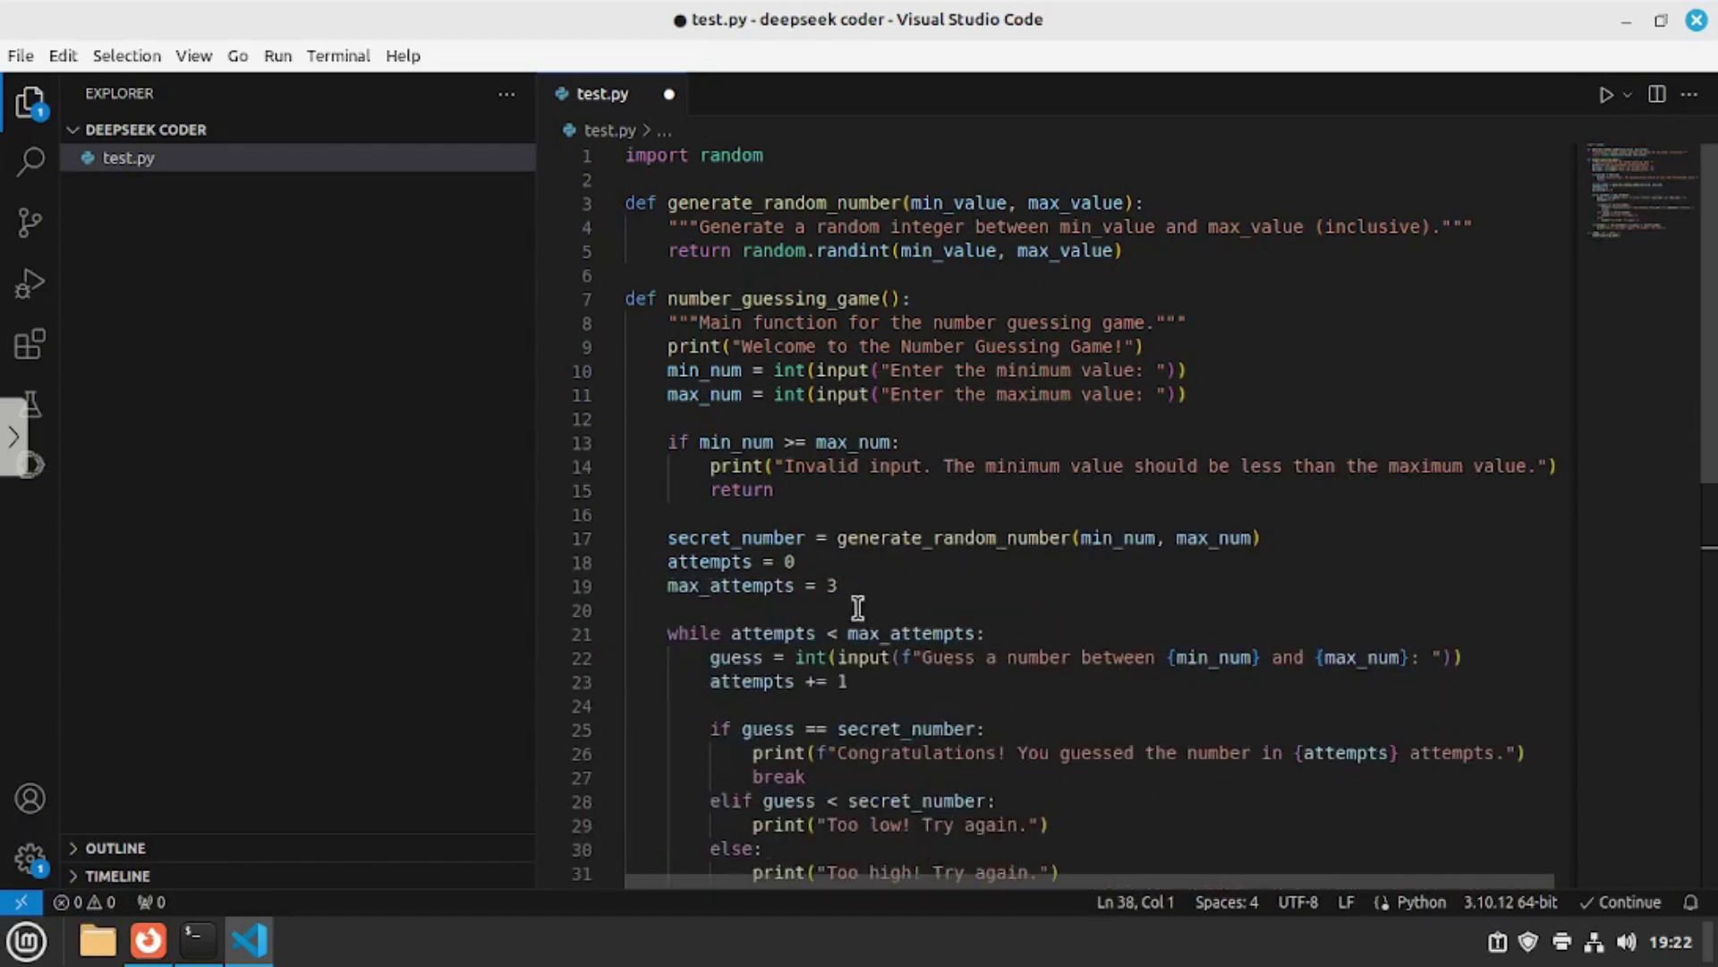
click(1312, 344)
key(ctrl+s)
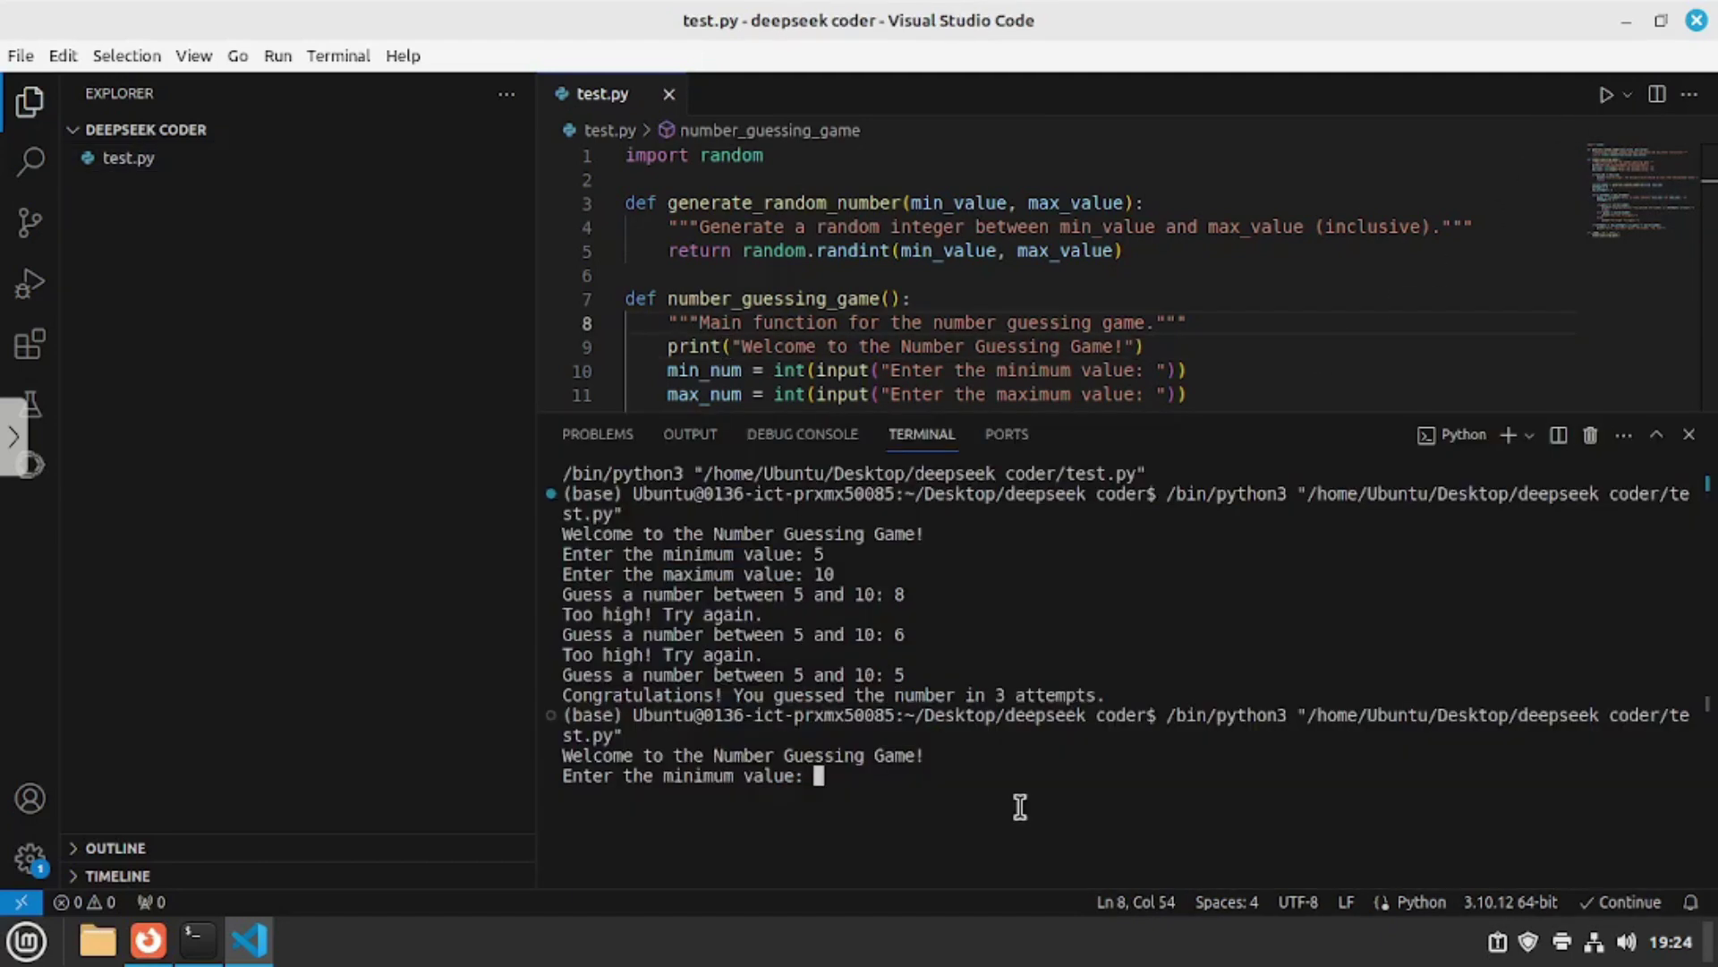
Set the rerun game's number range from 1 to 10
text(1)
key(Return)
text(10)
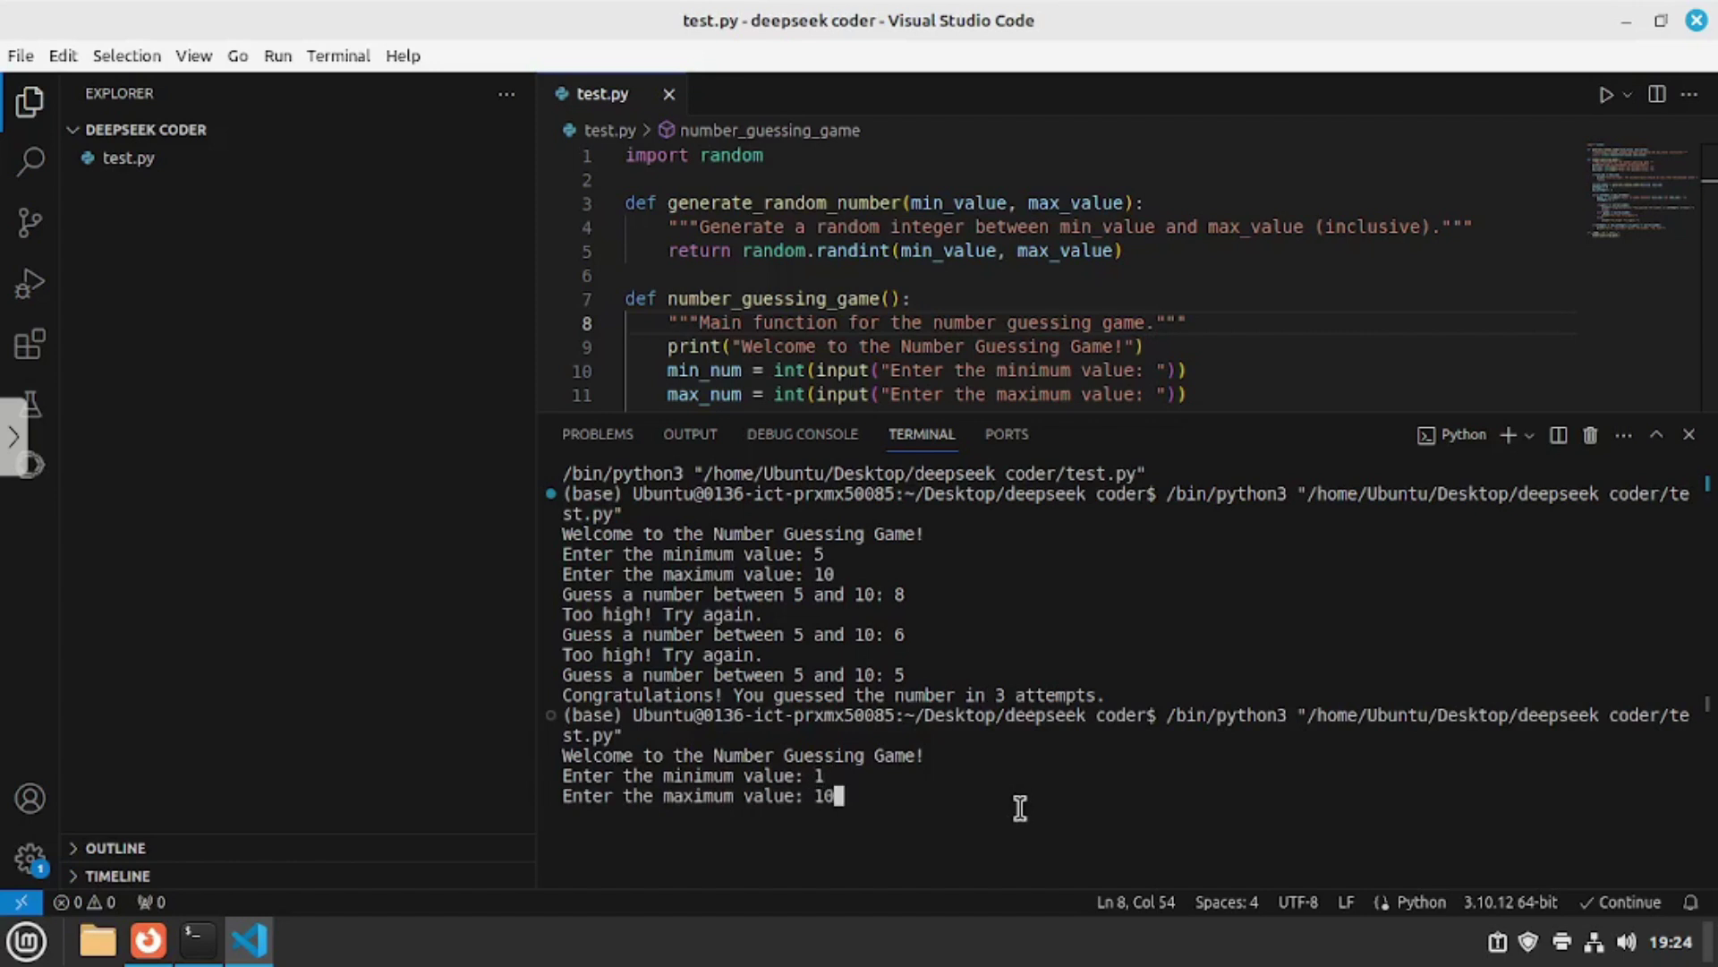
key(Return)
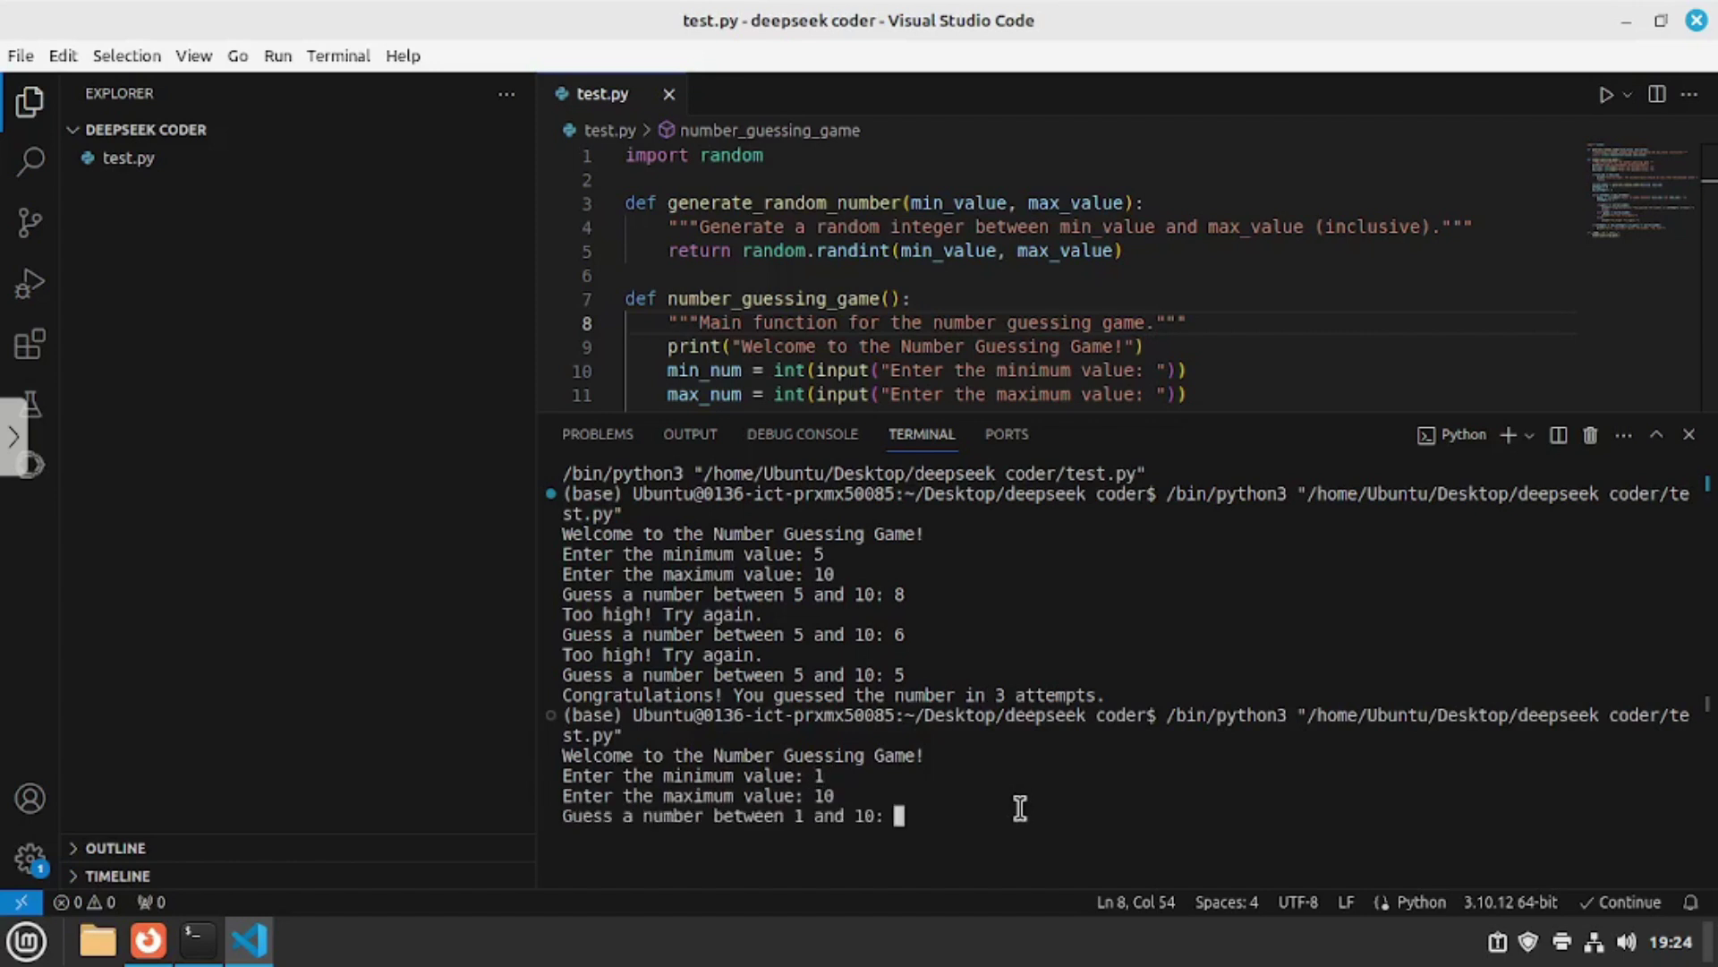
Guess 4 three times until the game reports 'You lost!'
text(4)
key(Return)
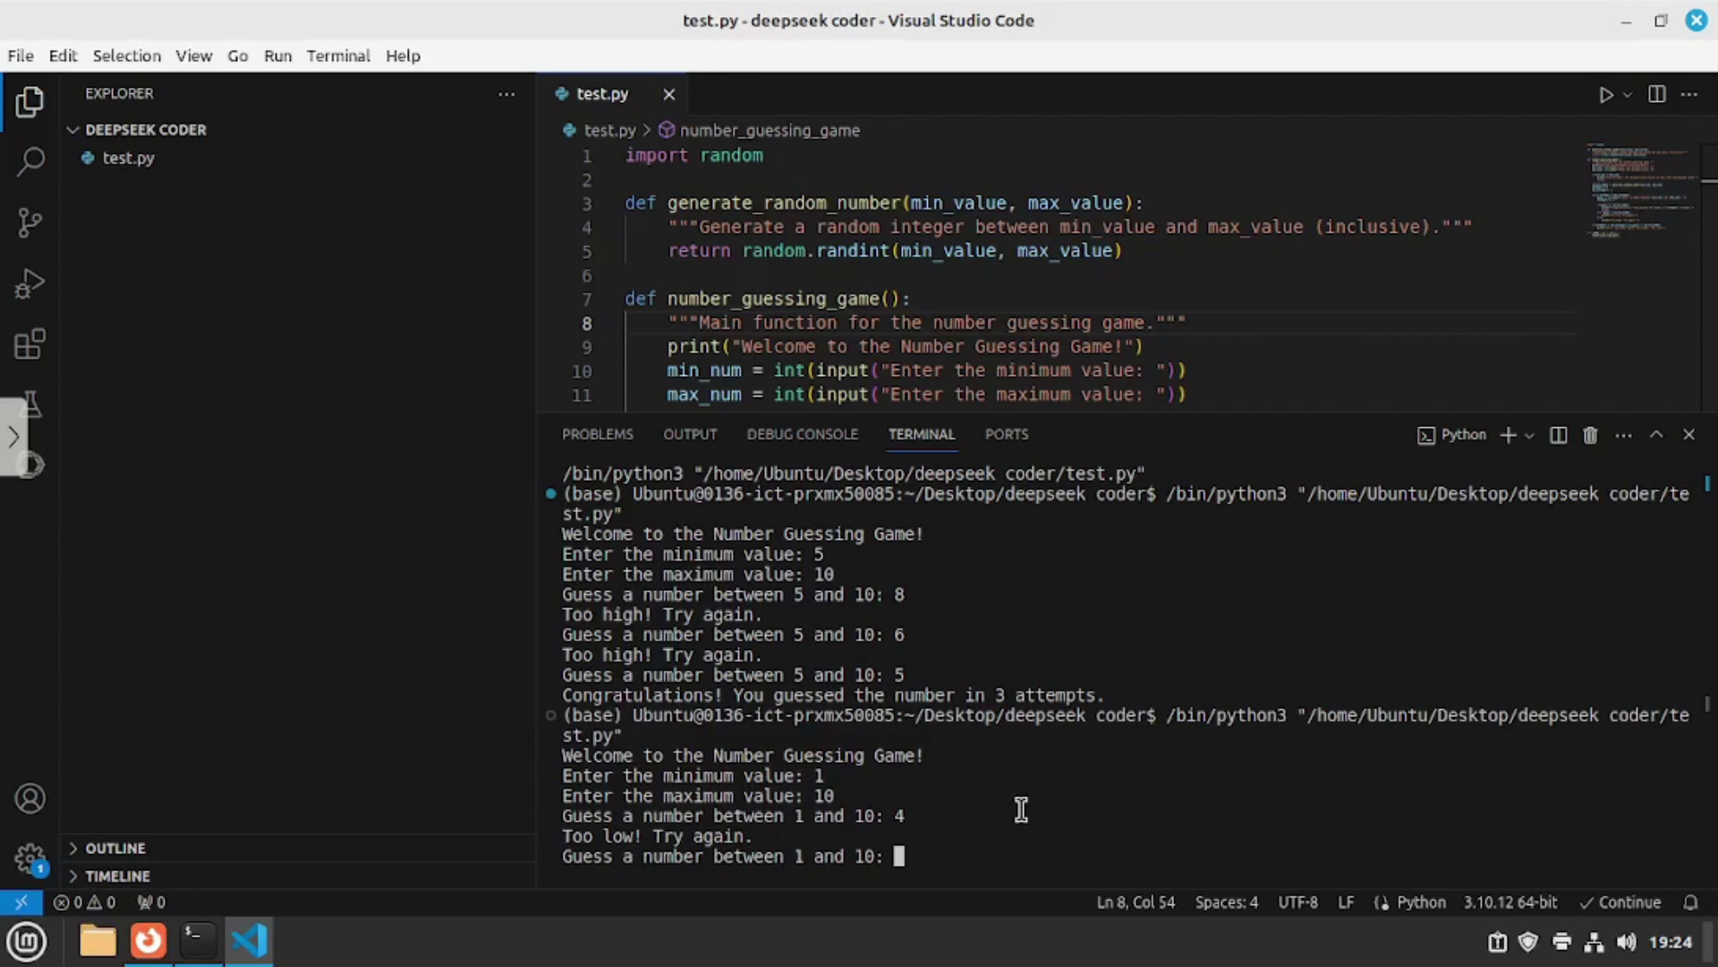
text(4)
key(Return)
text(4)
key(Return)
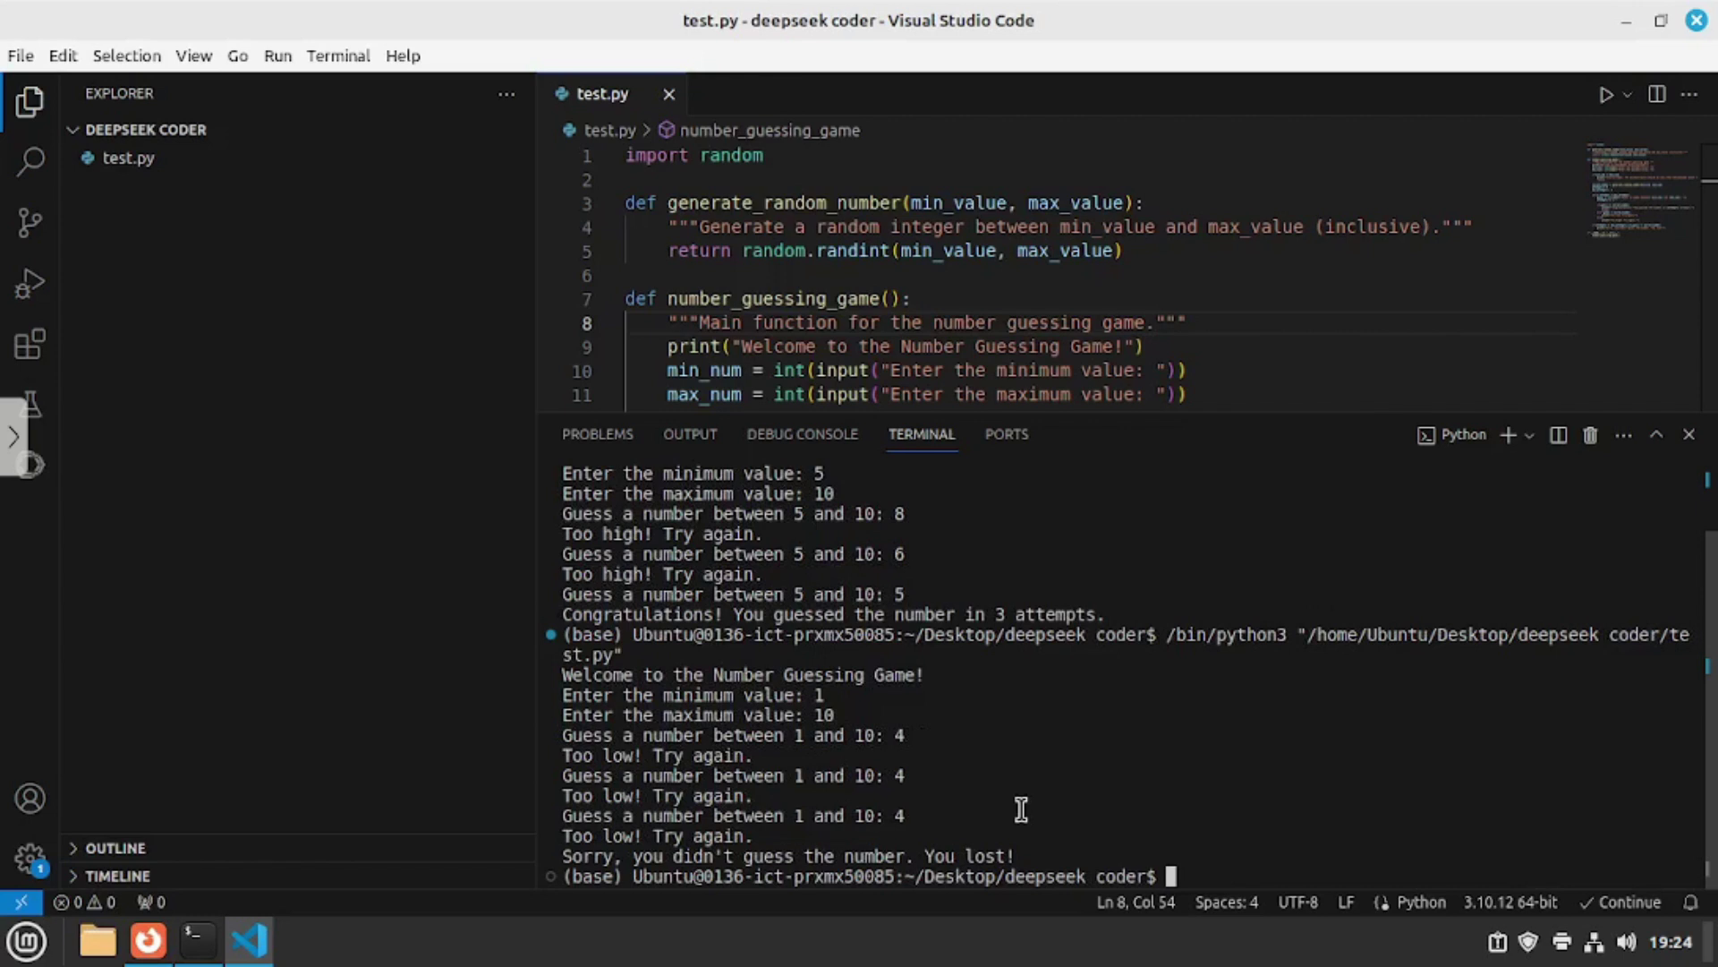
drag(1013, 856, 922, 850)
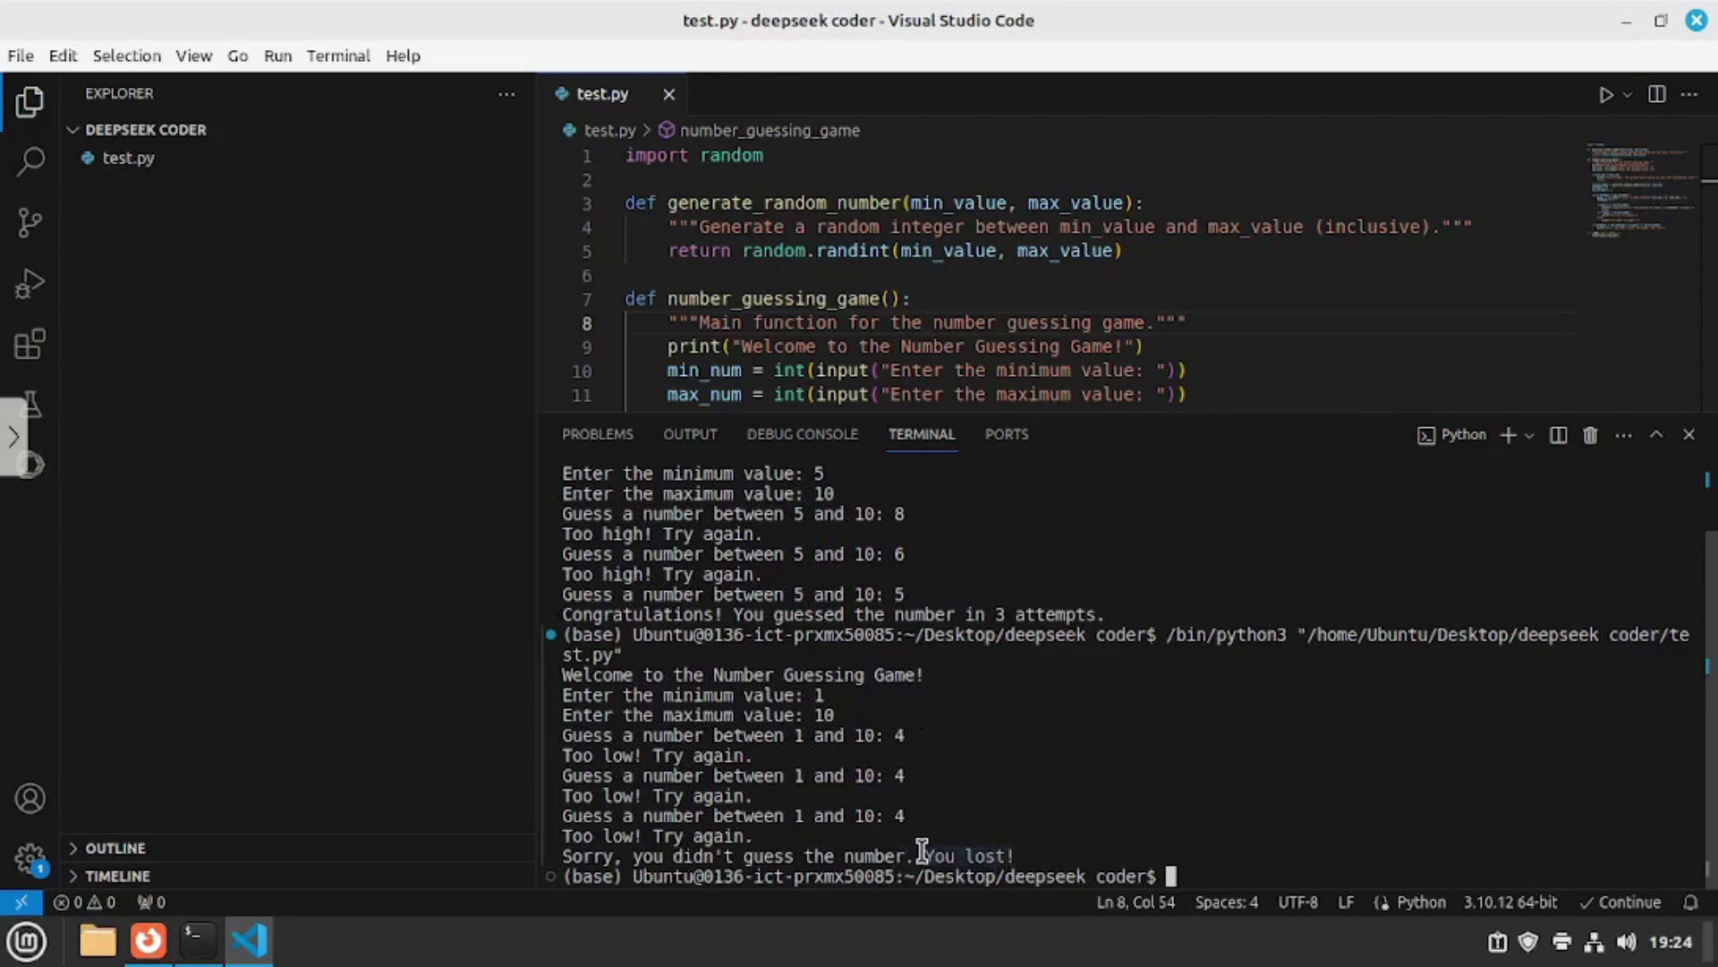
click(1044, 850)
Hide the terminal, undo the last edit near the max_attempts line, and save test.py
key(ctrl+j)
click(1523, 583)
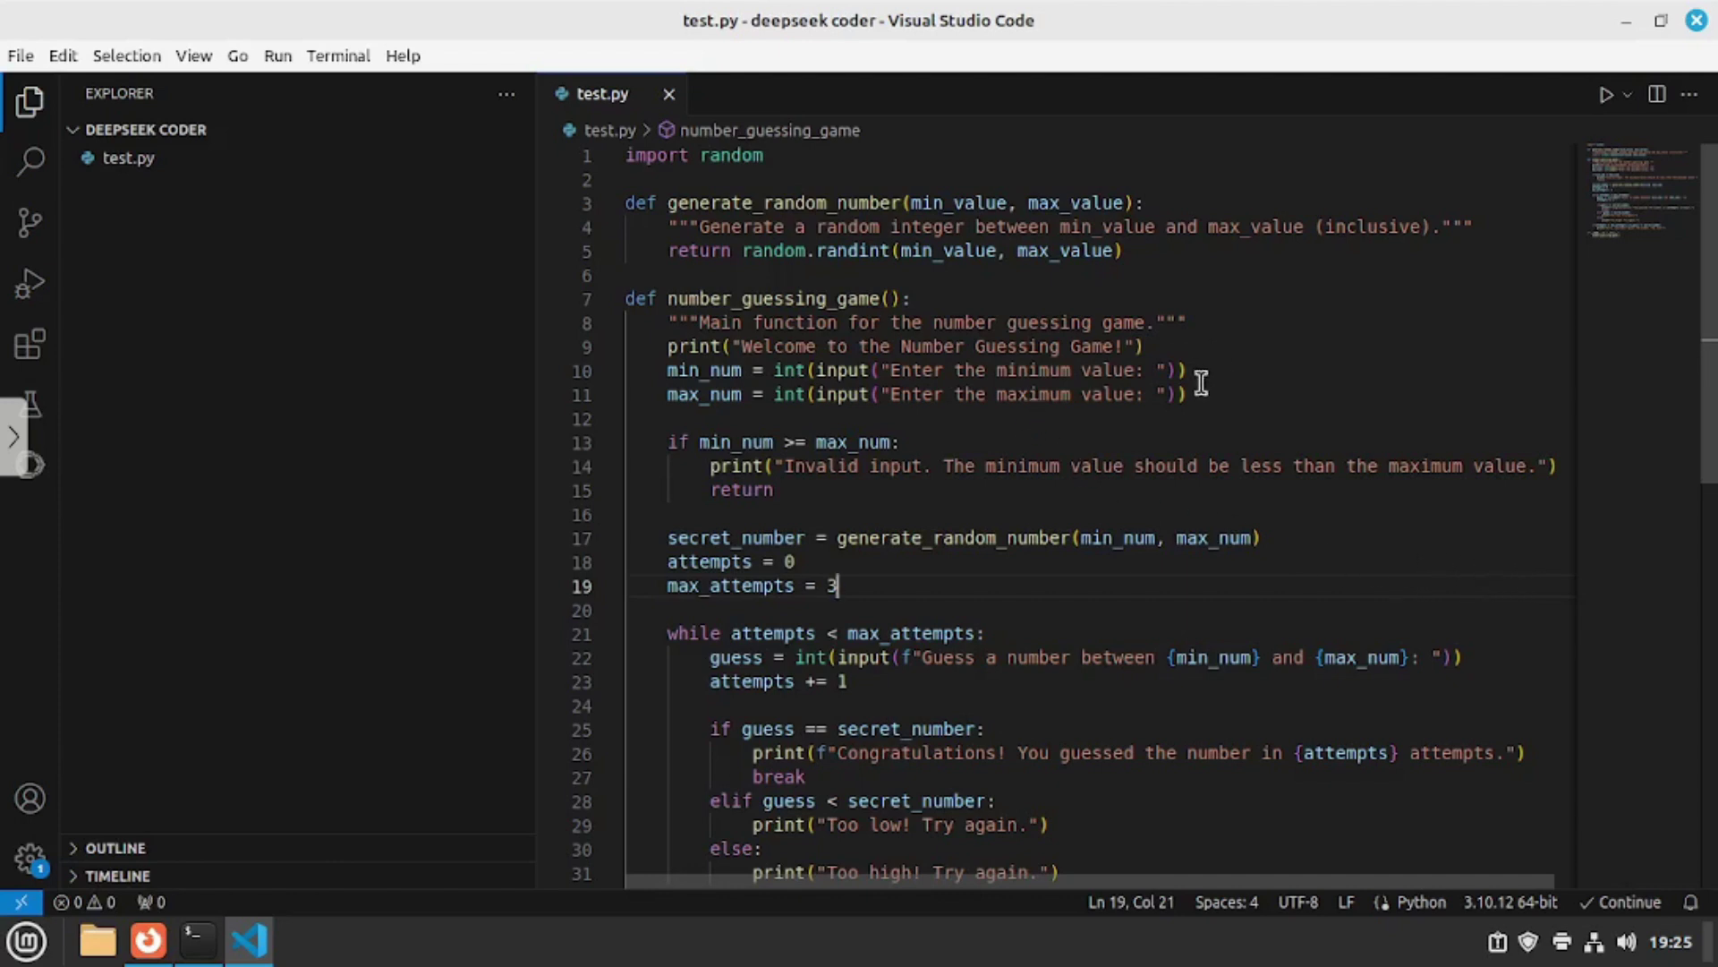
key(ctrl+z)
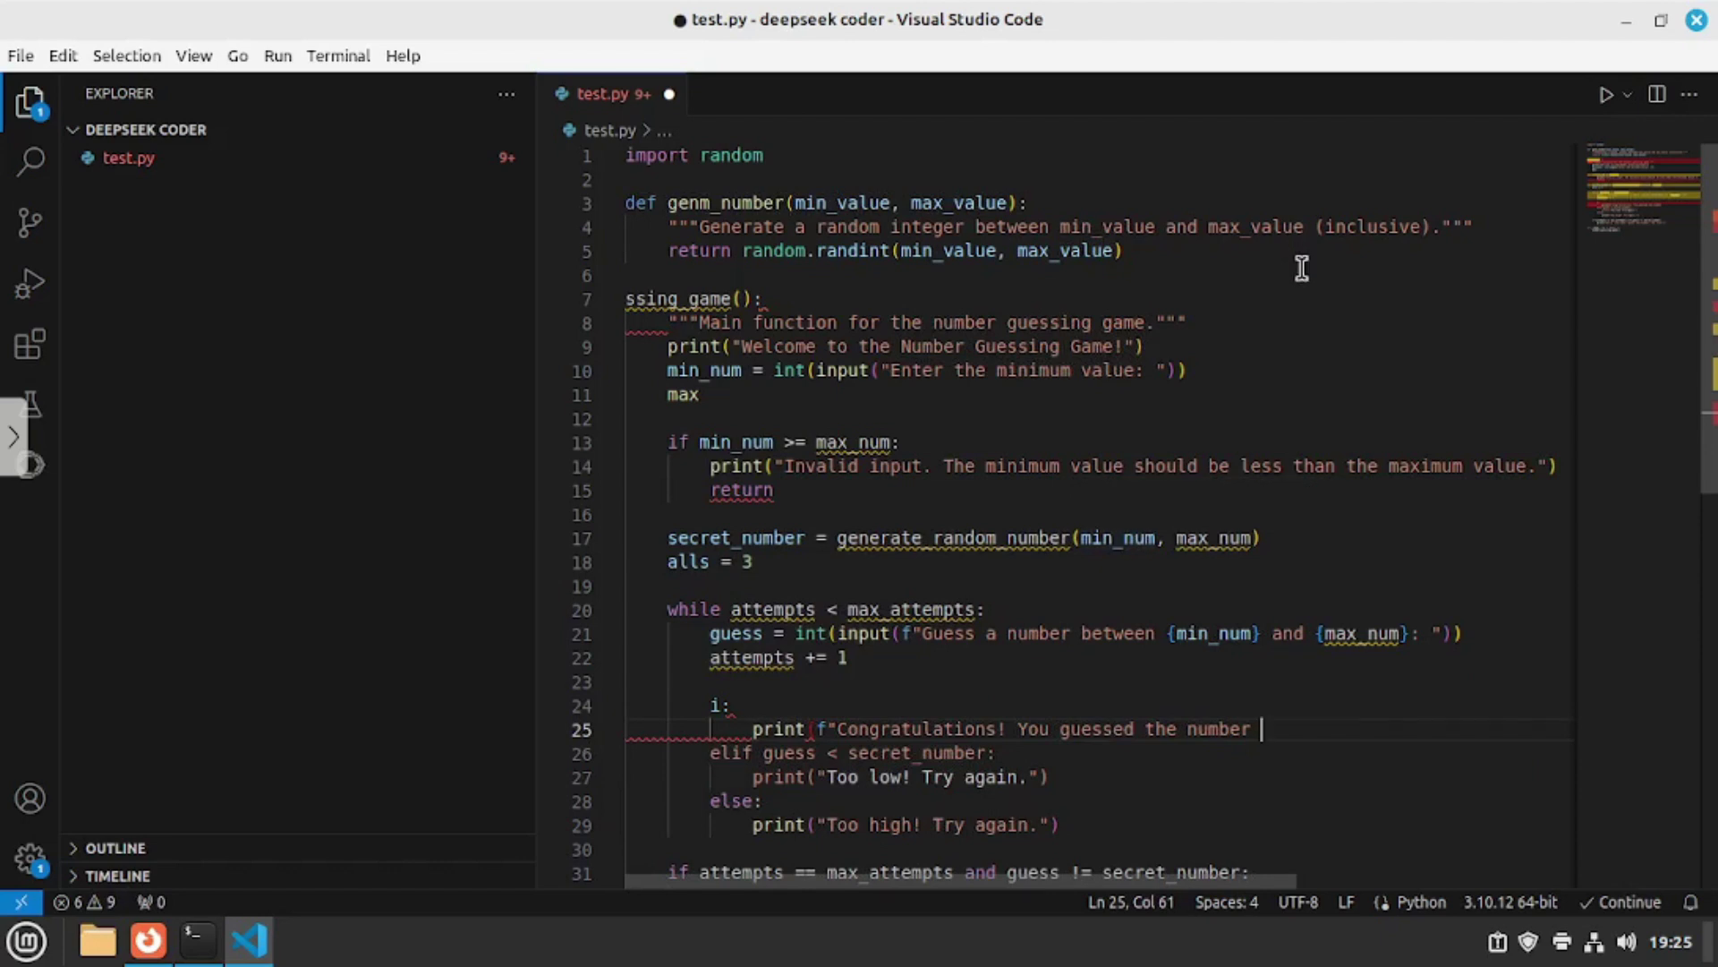
key(ctrl+s)
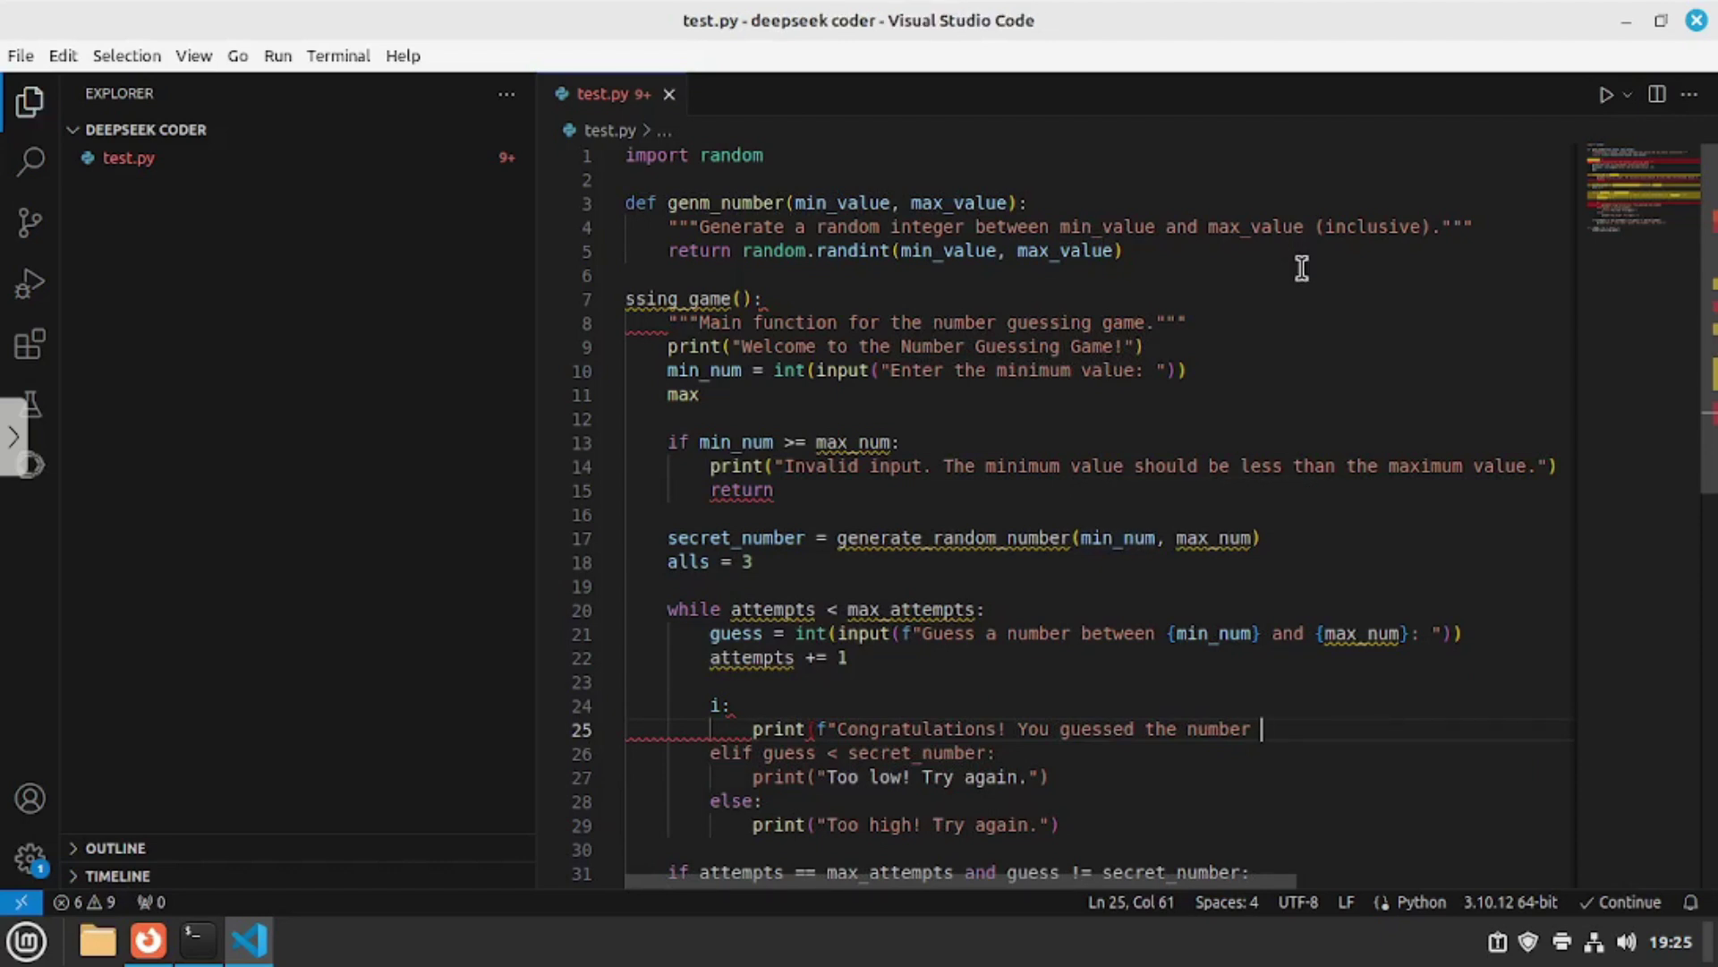
Ask the model to 'debug the code' on the whole script and accept all its fixes
key(ctrl+a)
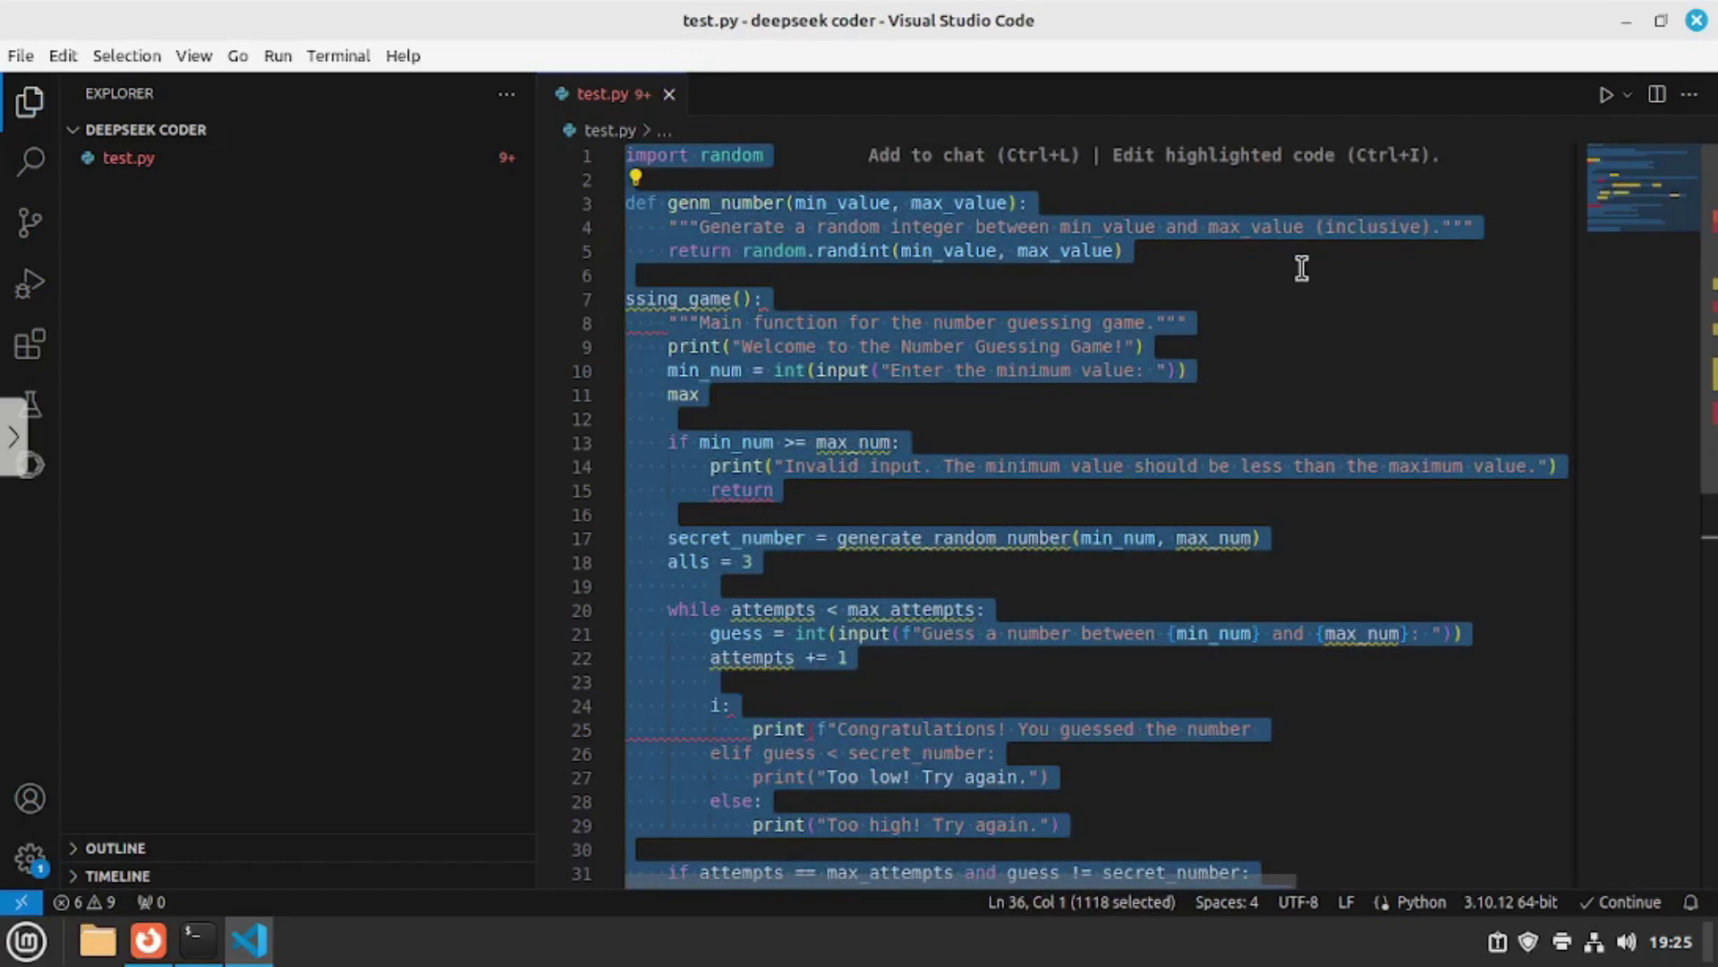
key(ctrl+i)
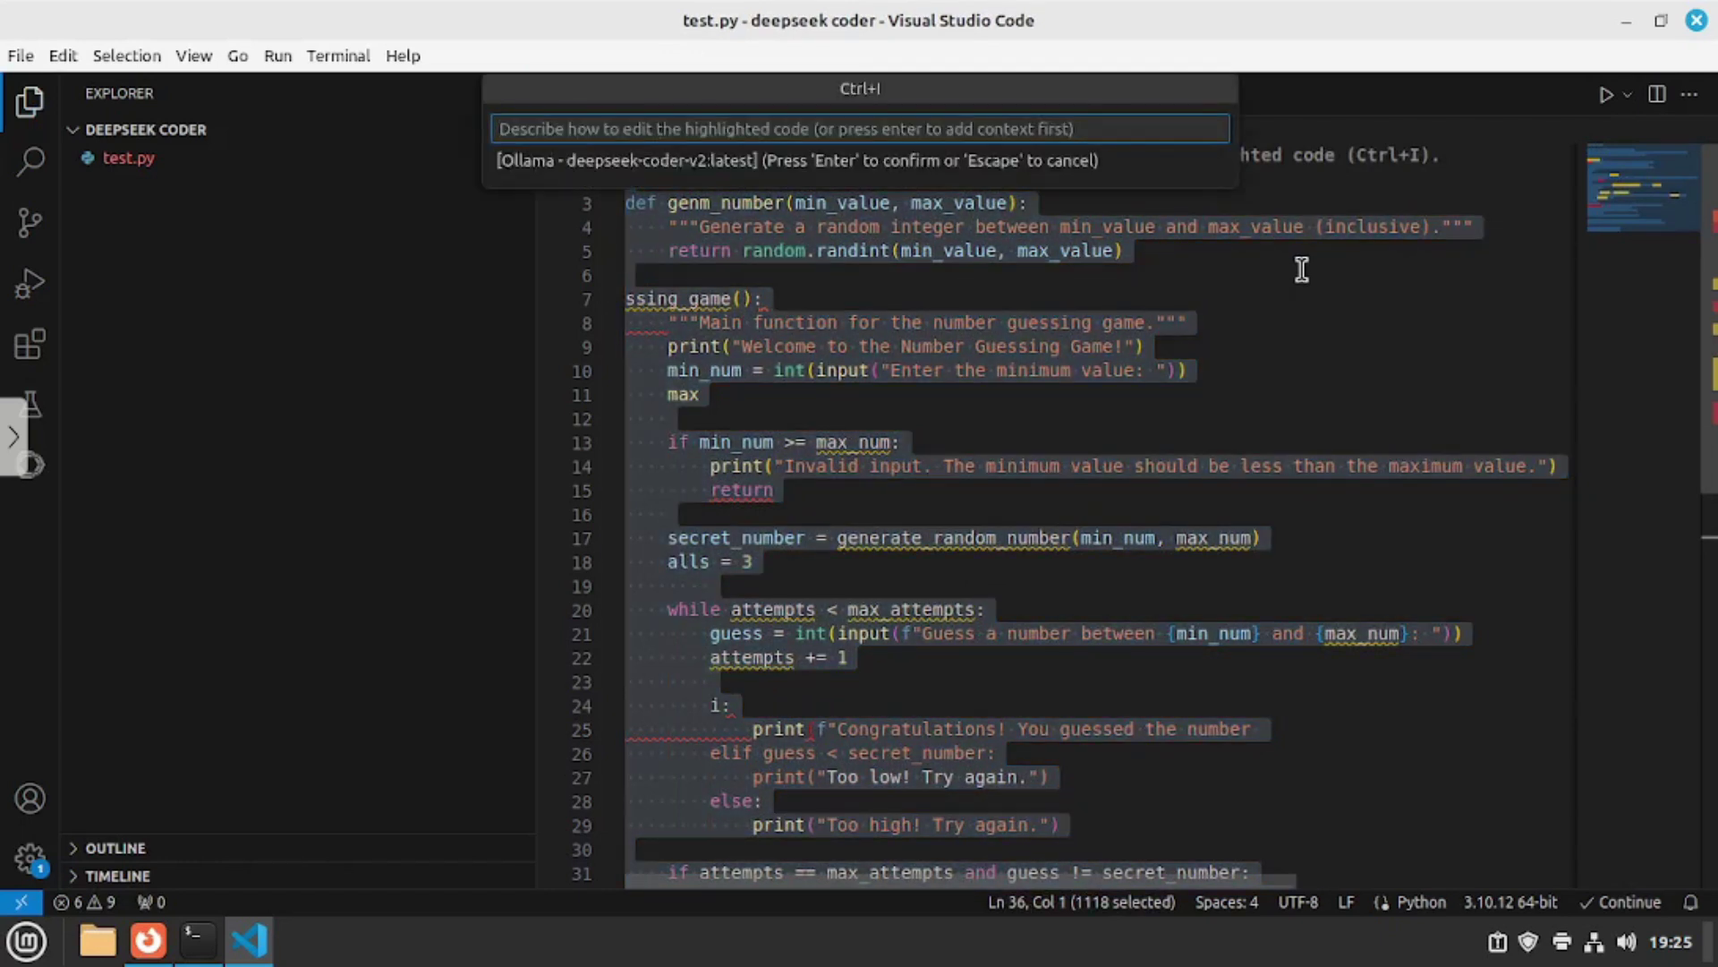
text(debug the code)
key(Return)
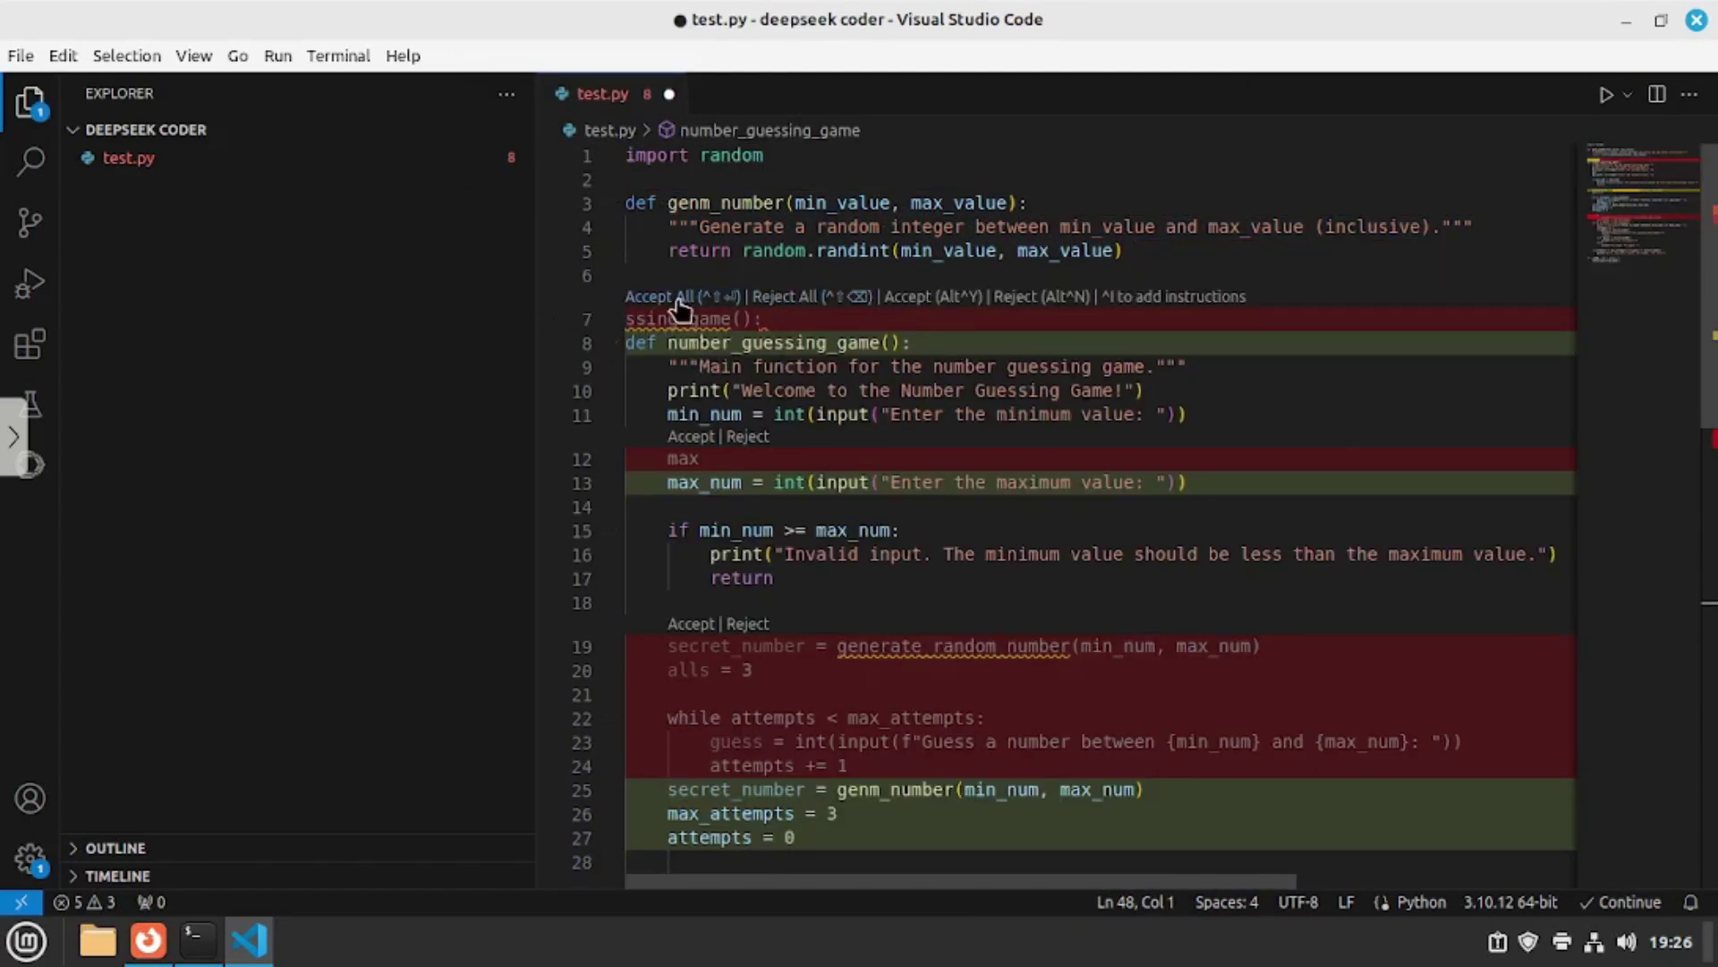
click(682, 308)
click(1402, 349)
key(ctrl+s)
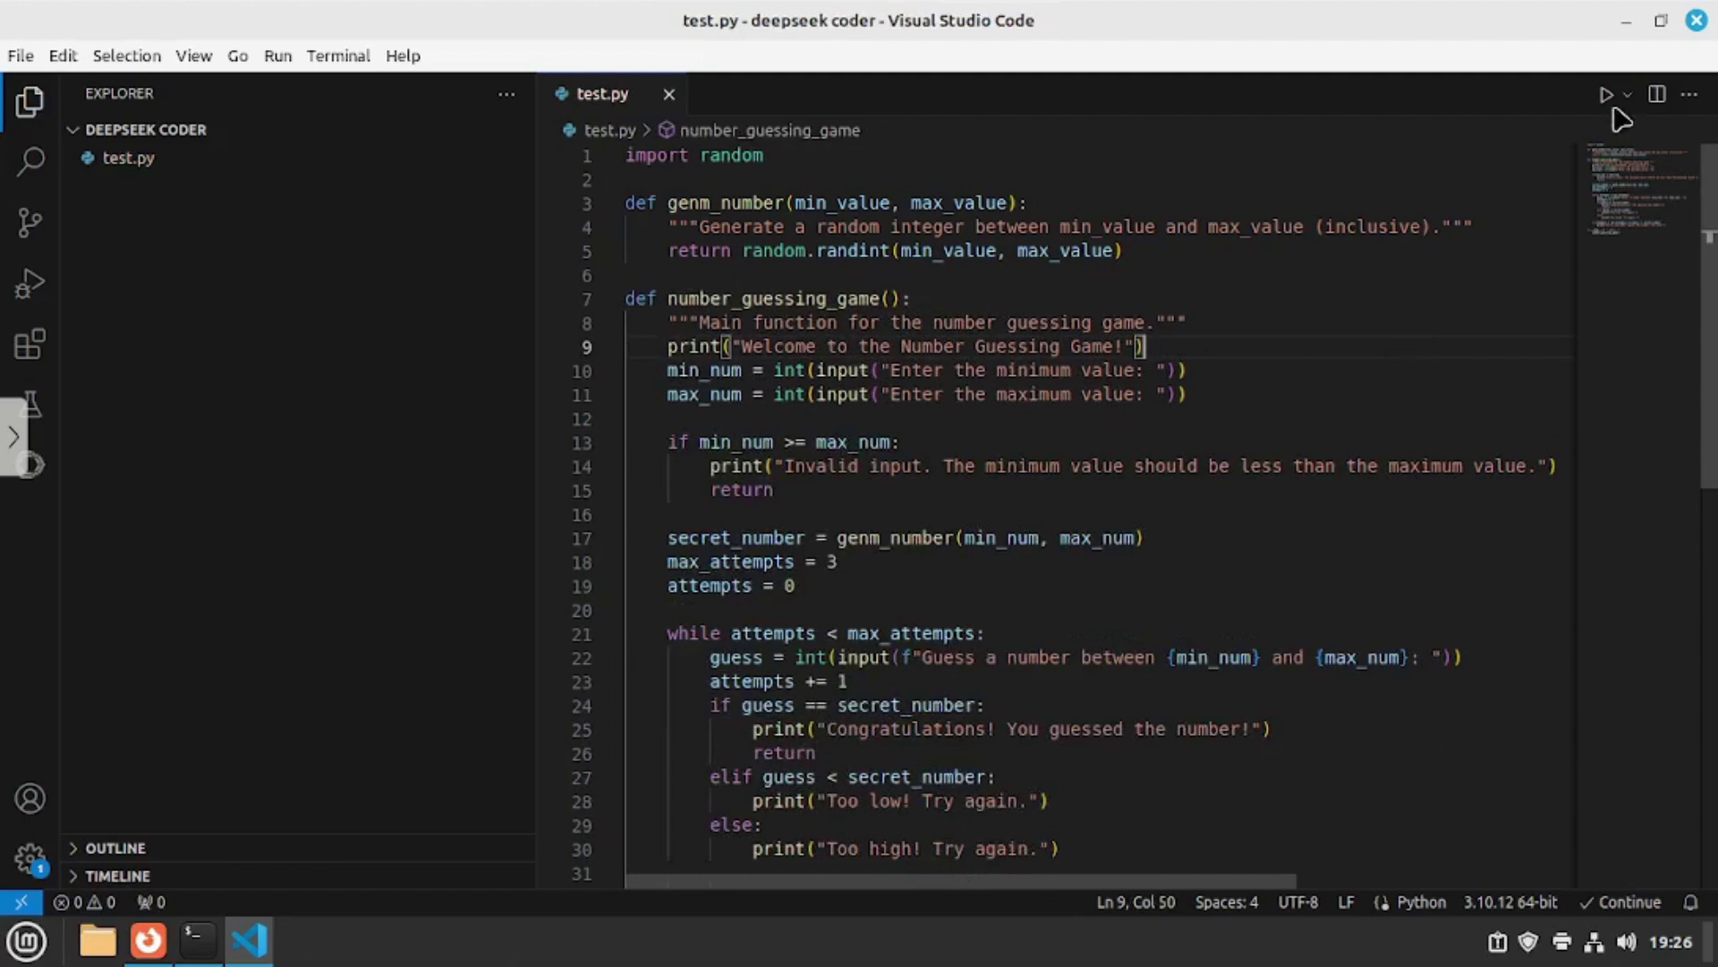
click(1607, 94)
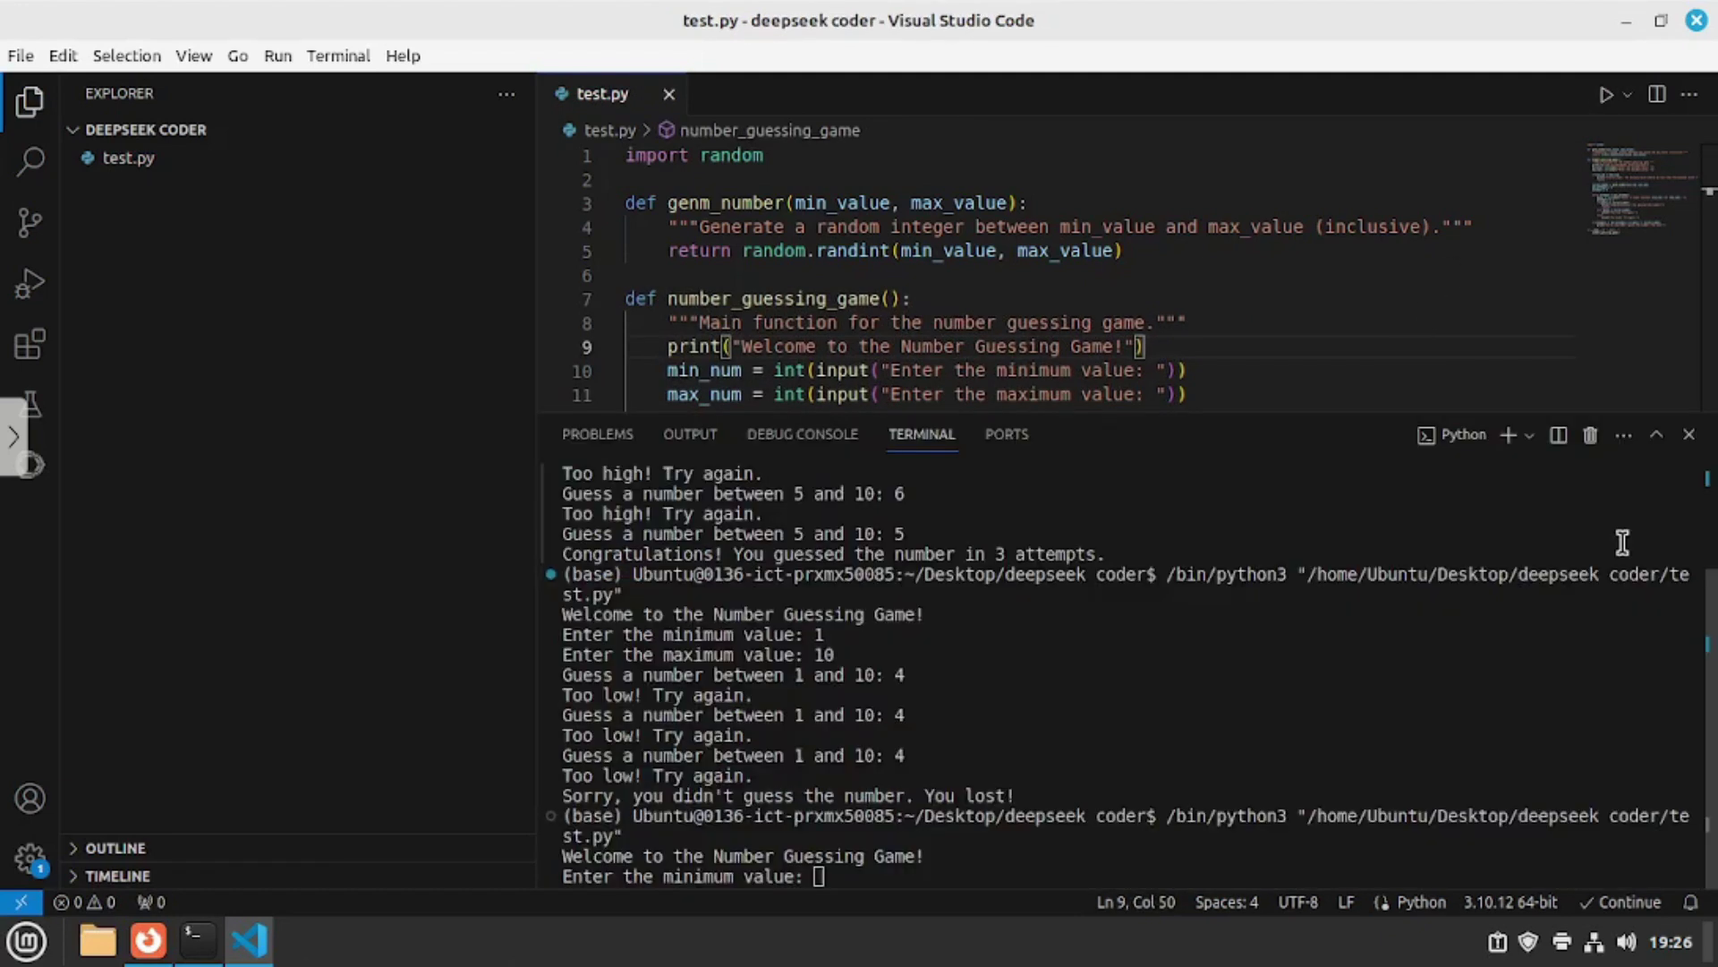
click(1689, 434)
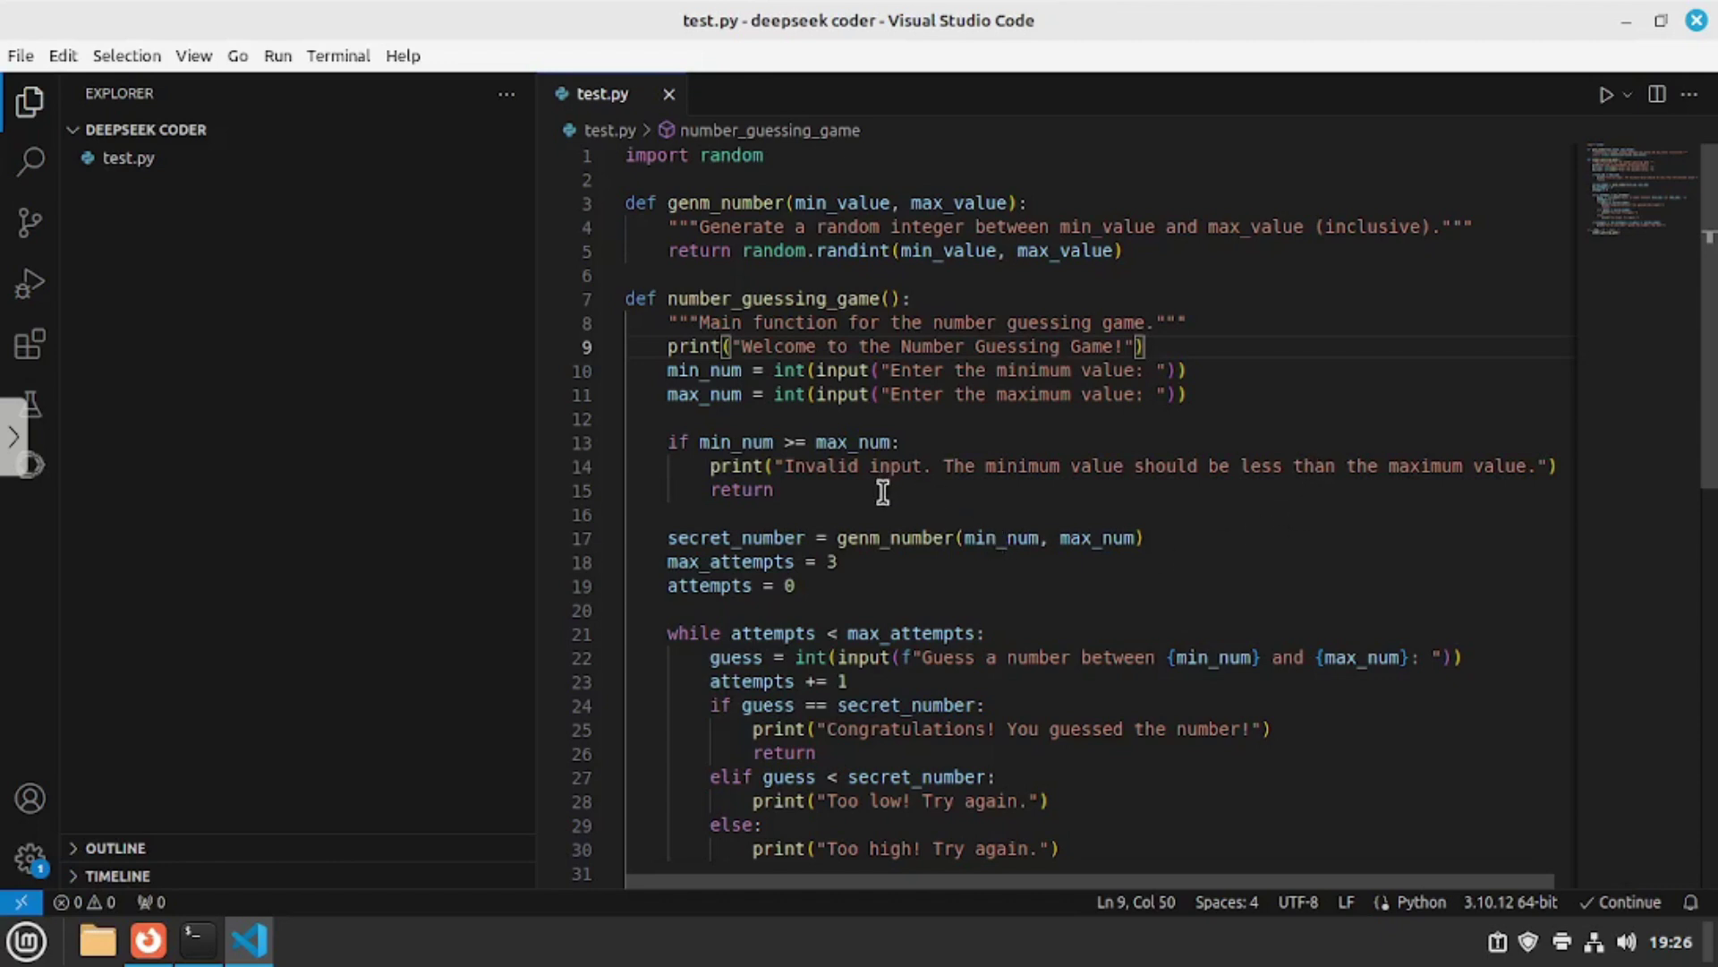
Begin a new 'print' line below attempts = 0 in test.py
click(895, 581)
key(Return)
text(print)
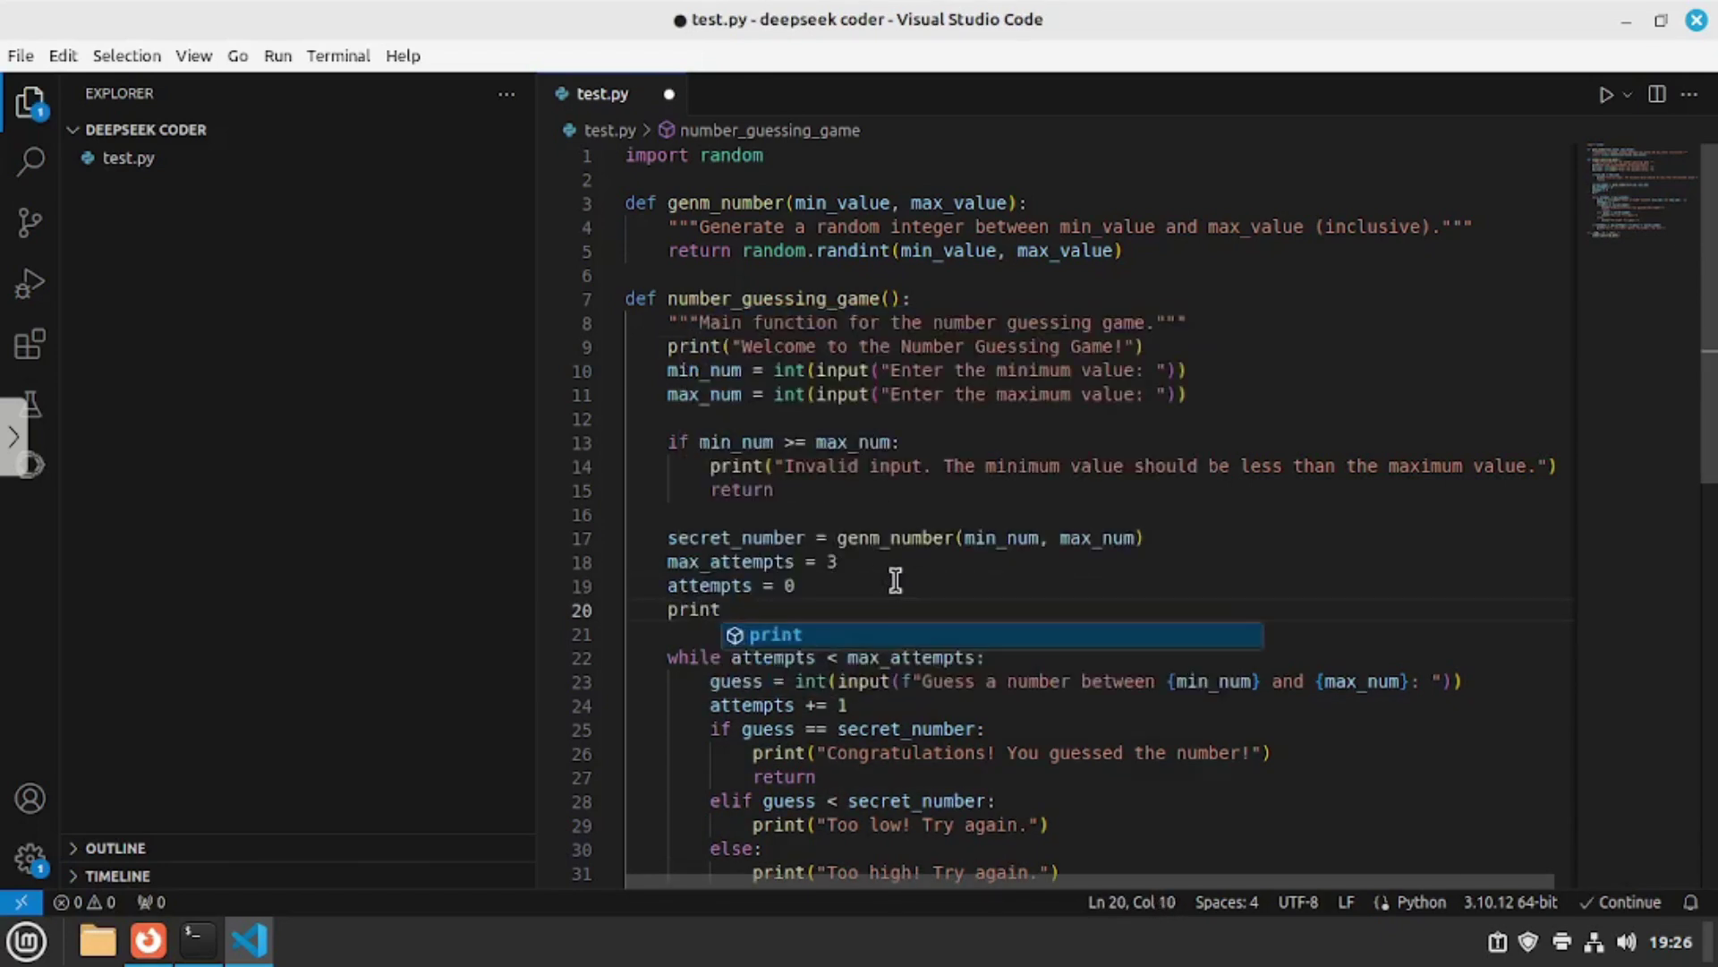
In Continue's config.json, change the tab autocomplete provider from free-trial to ollama
click(30, 464)
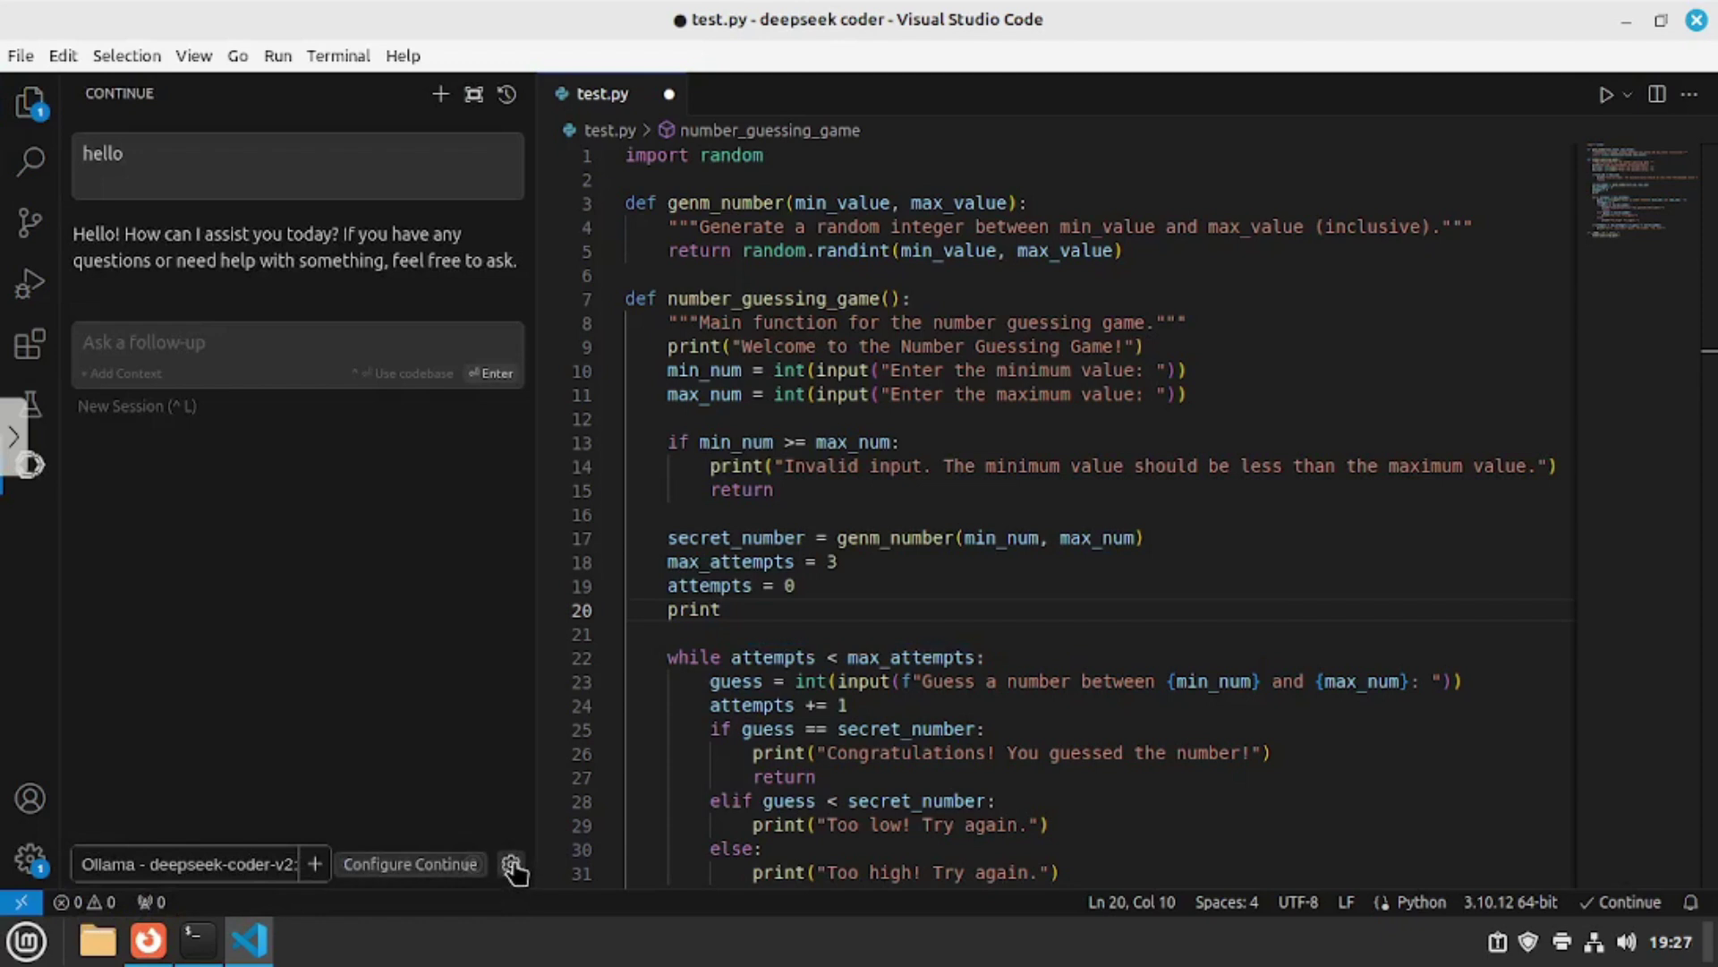
click(511, 865)
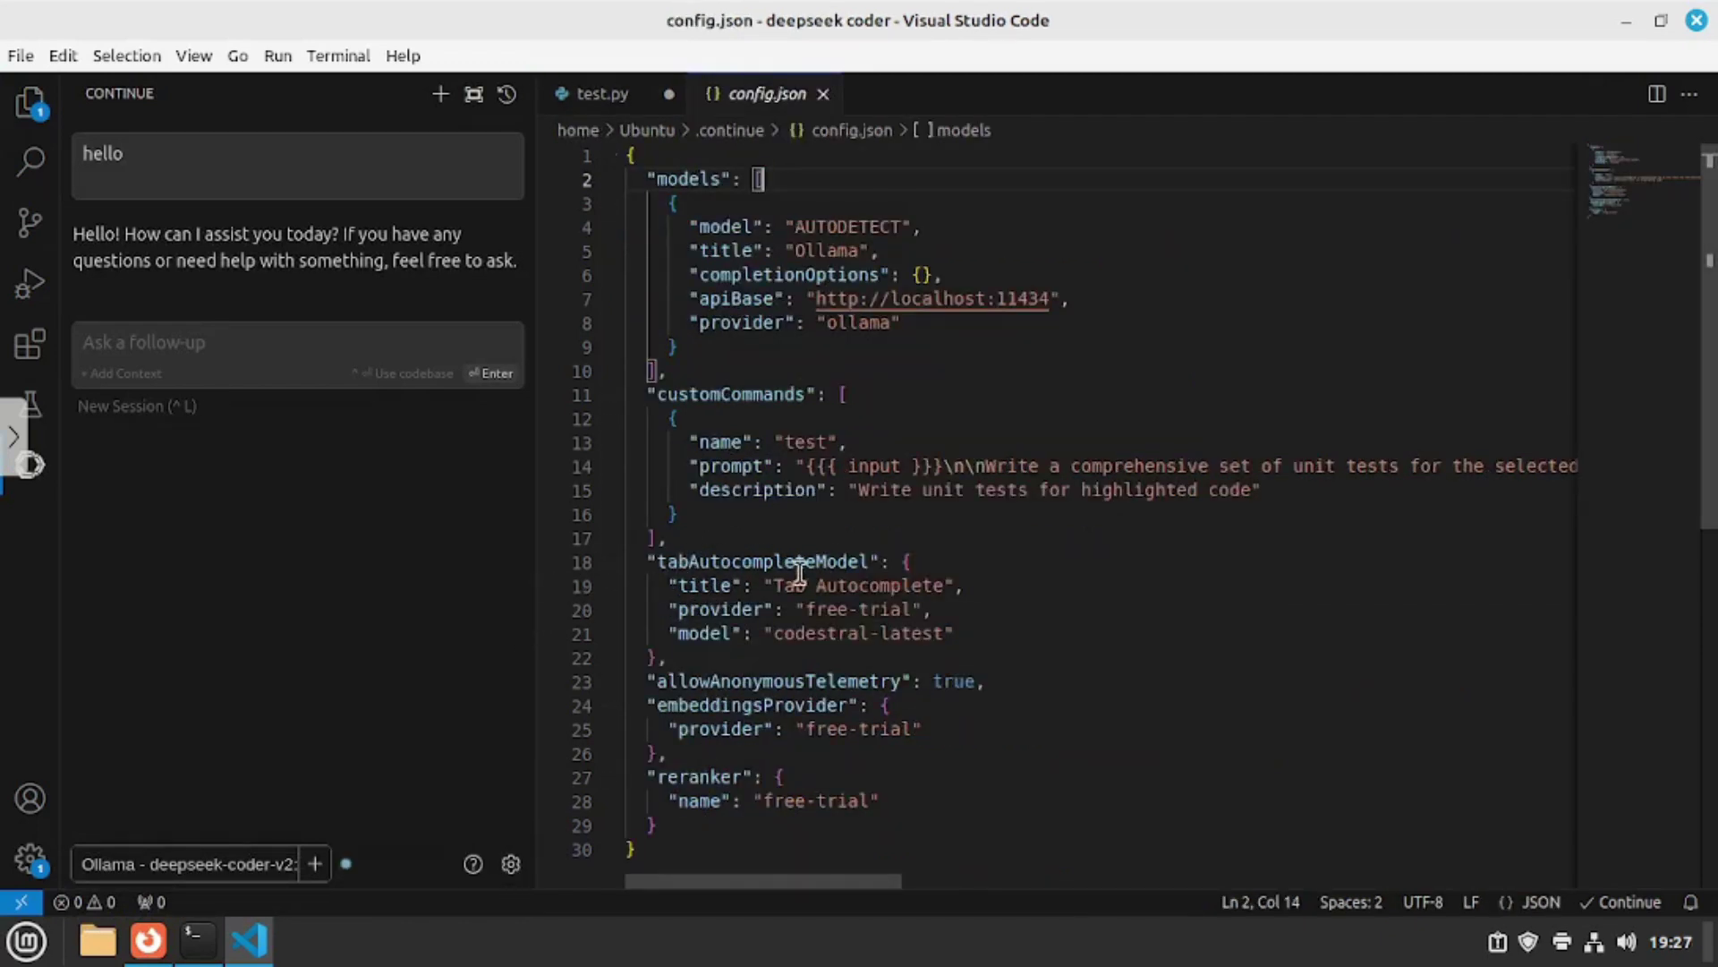
click(980, 610)
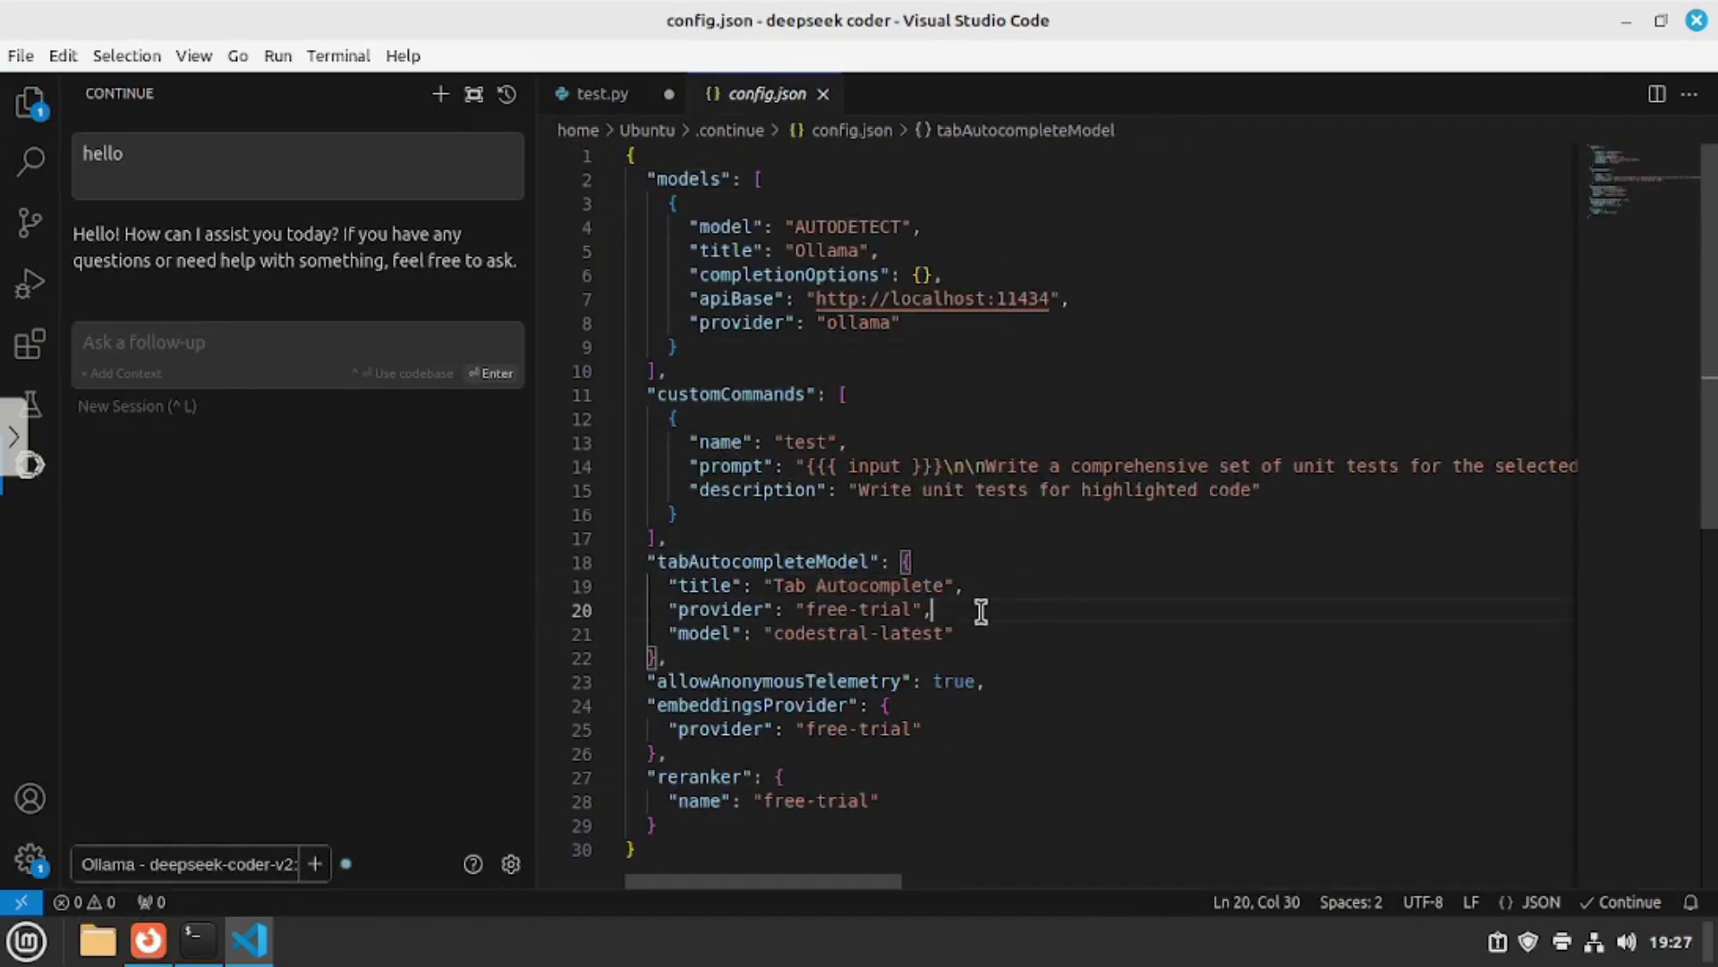
mouse_move(916, 612)
mouse_down()
mouse_move(809, 614)
mouse_move(902, 611)
mouse_up()
key(shift+alt+Right)
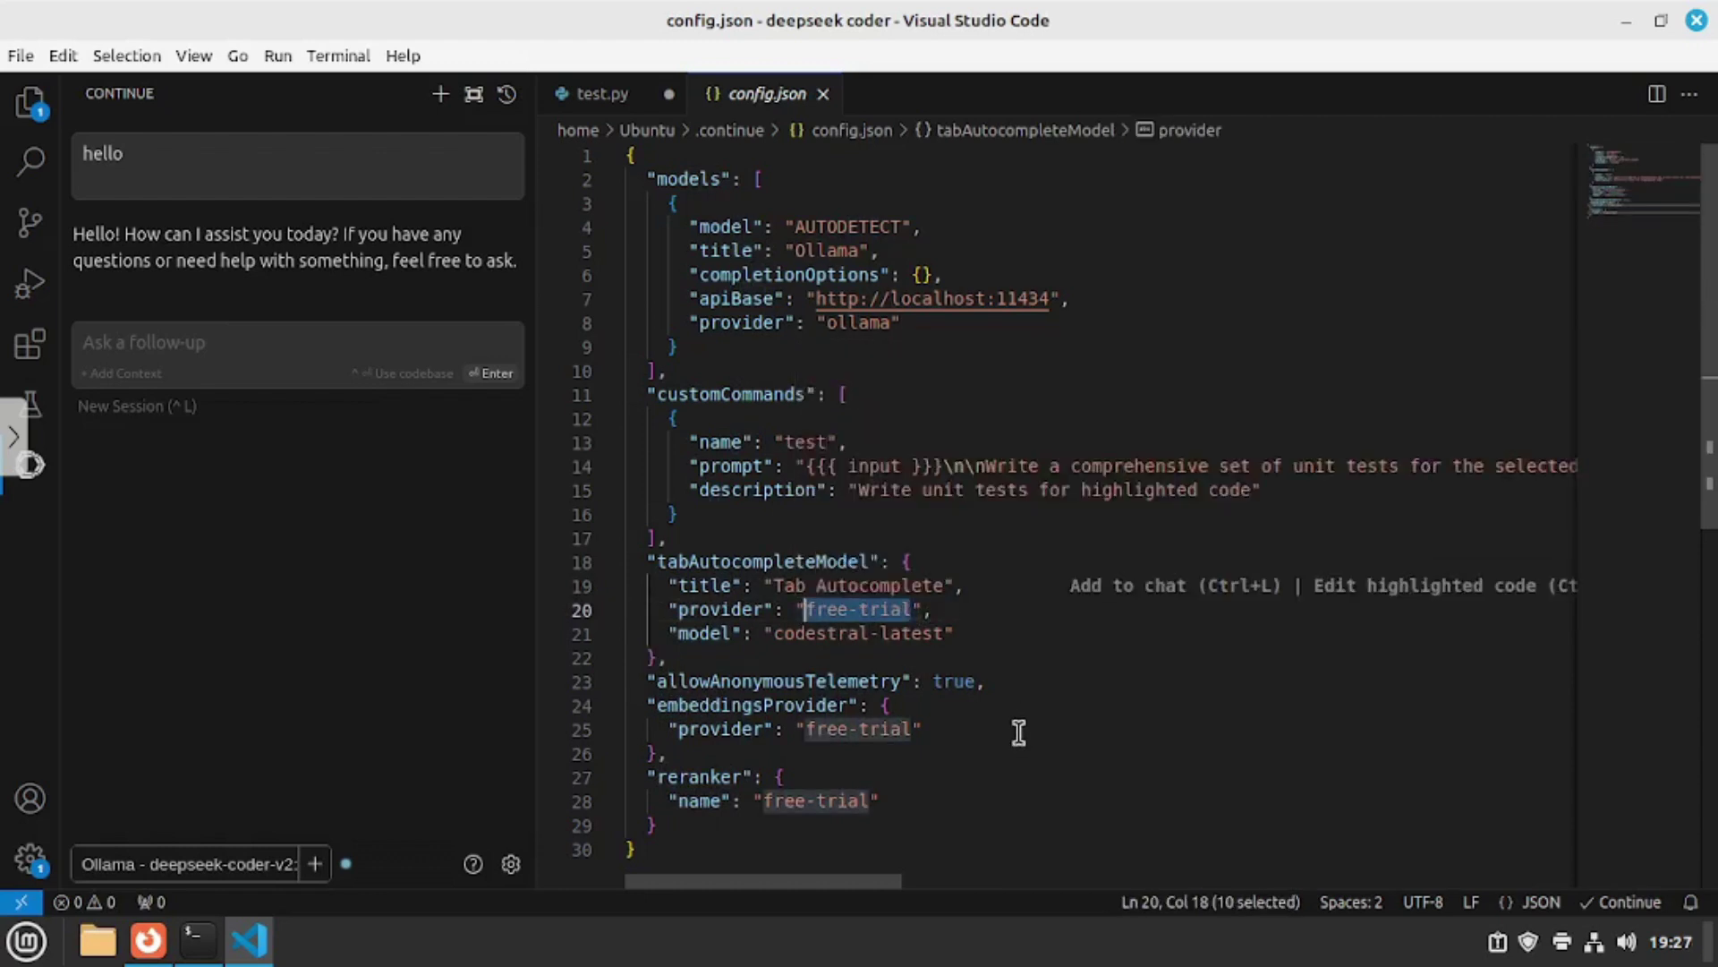
text(ollama)
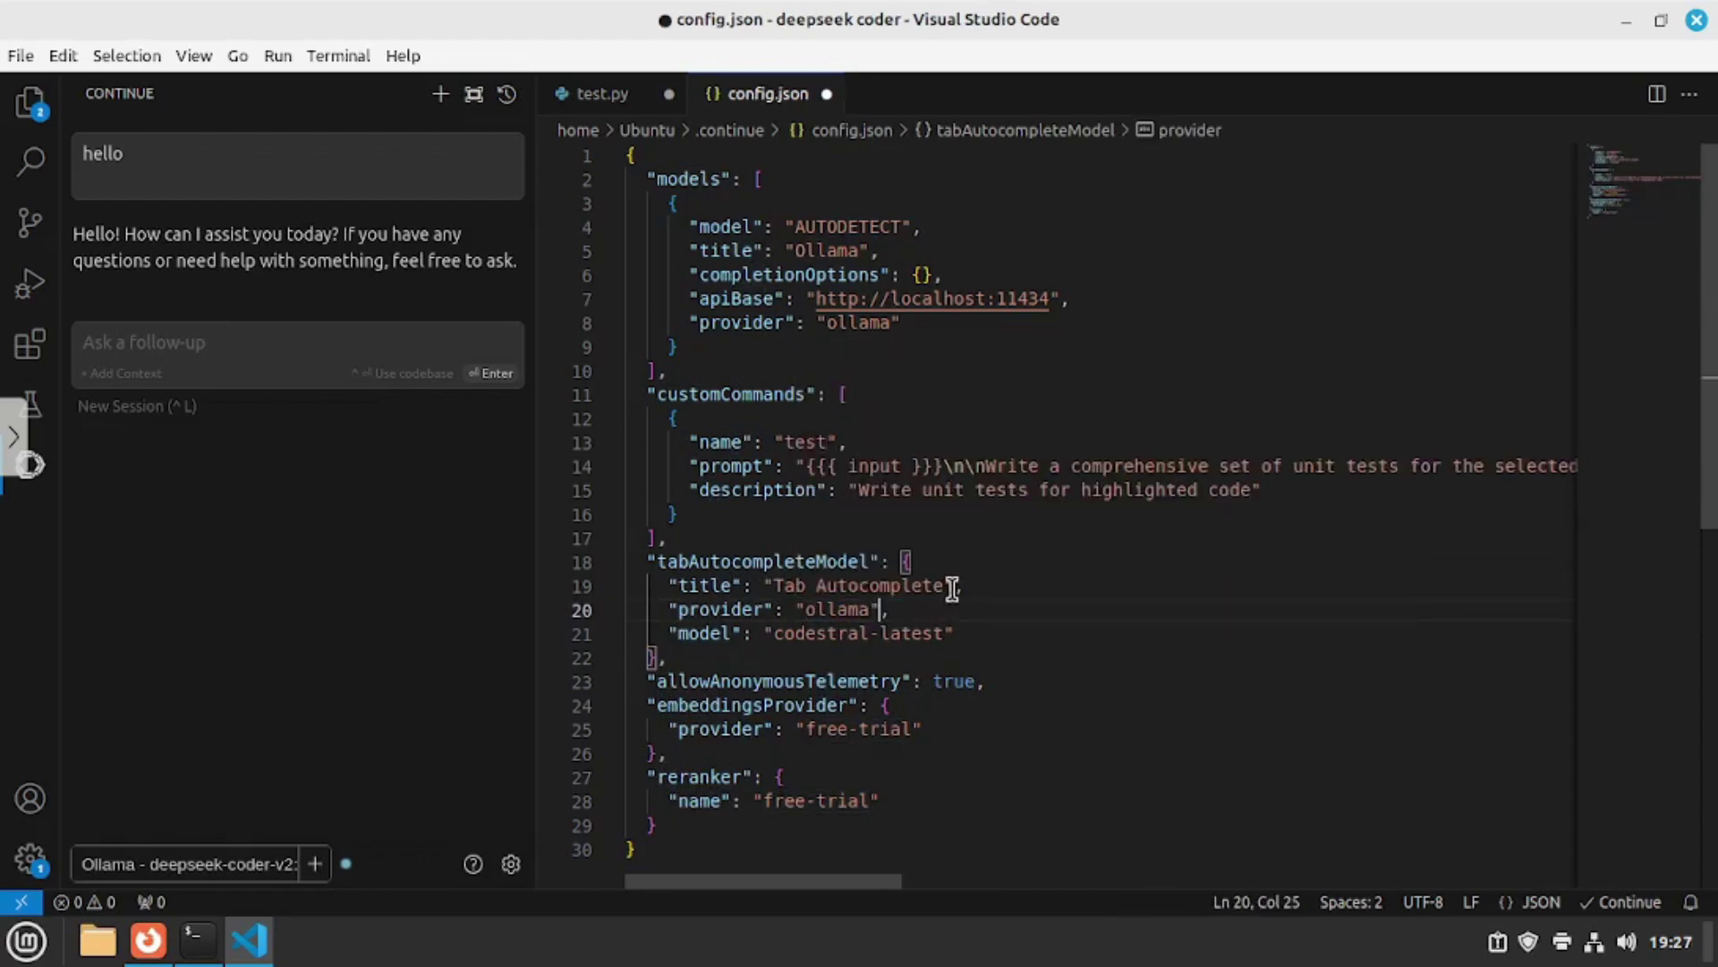
Rename the tab autocomplete title to Deepseek-coder and set its model to deepseek-coder-v2:latest
click(832, 586)
key(shift+alt+Right)
key(shift+alt+Right)
key(BackSpace)
text(Deepseek-coder)
click(989, 678)
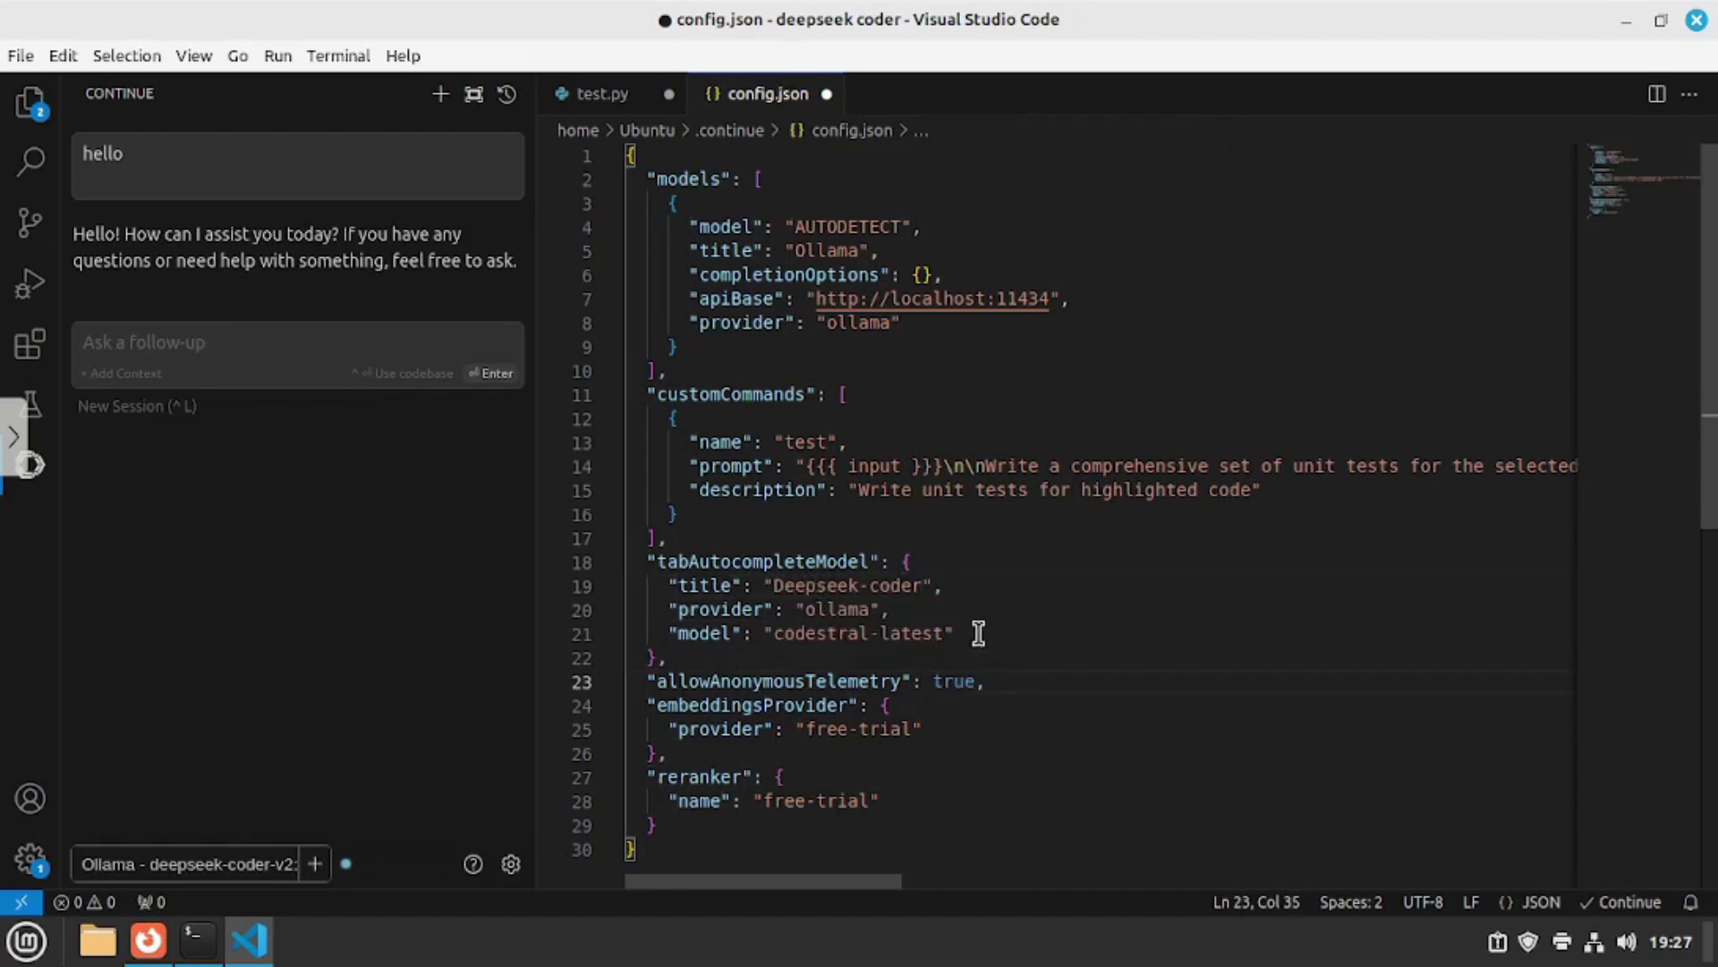
drag(945, 632, 777, 637)
text(deepseek-coder-v2:latest)
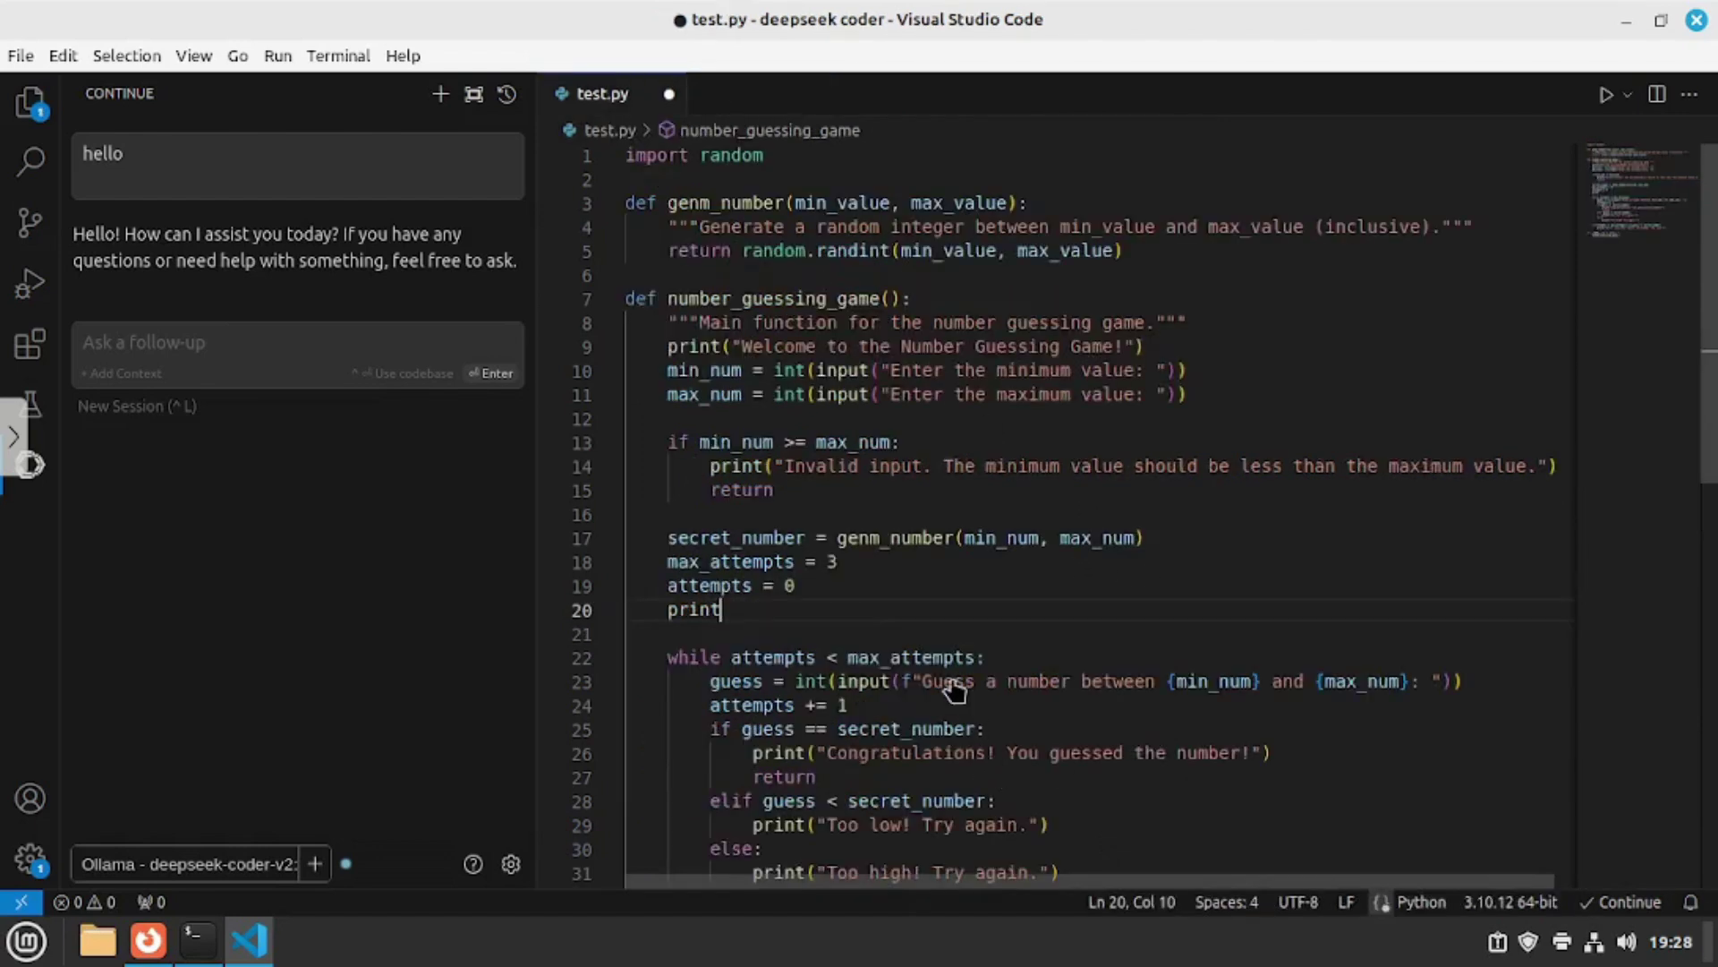
Replace the partial print line with autocompleted attempts message, max_attempts == 0 check and return, then switch to DeepSeek Chat
key(ctrl+z)
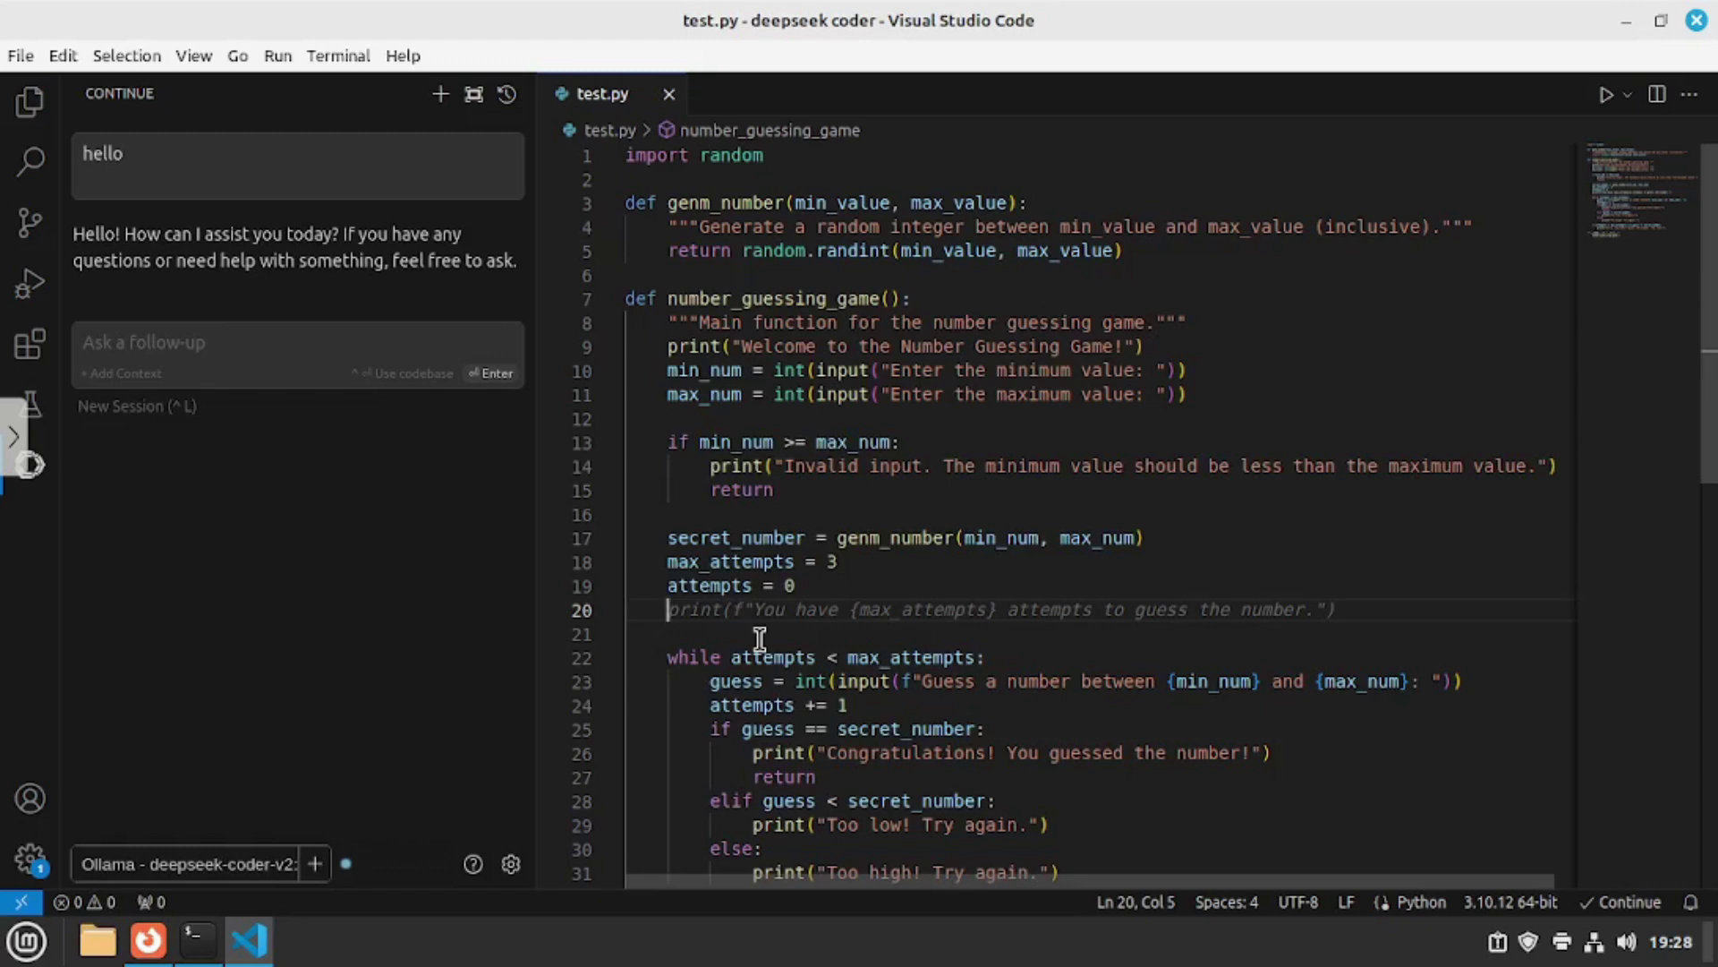
key(Tab)
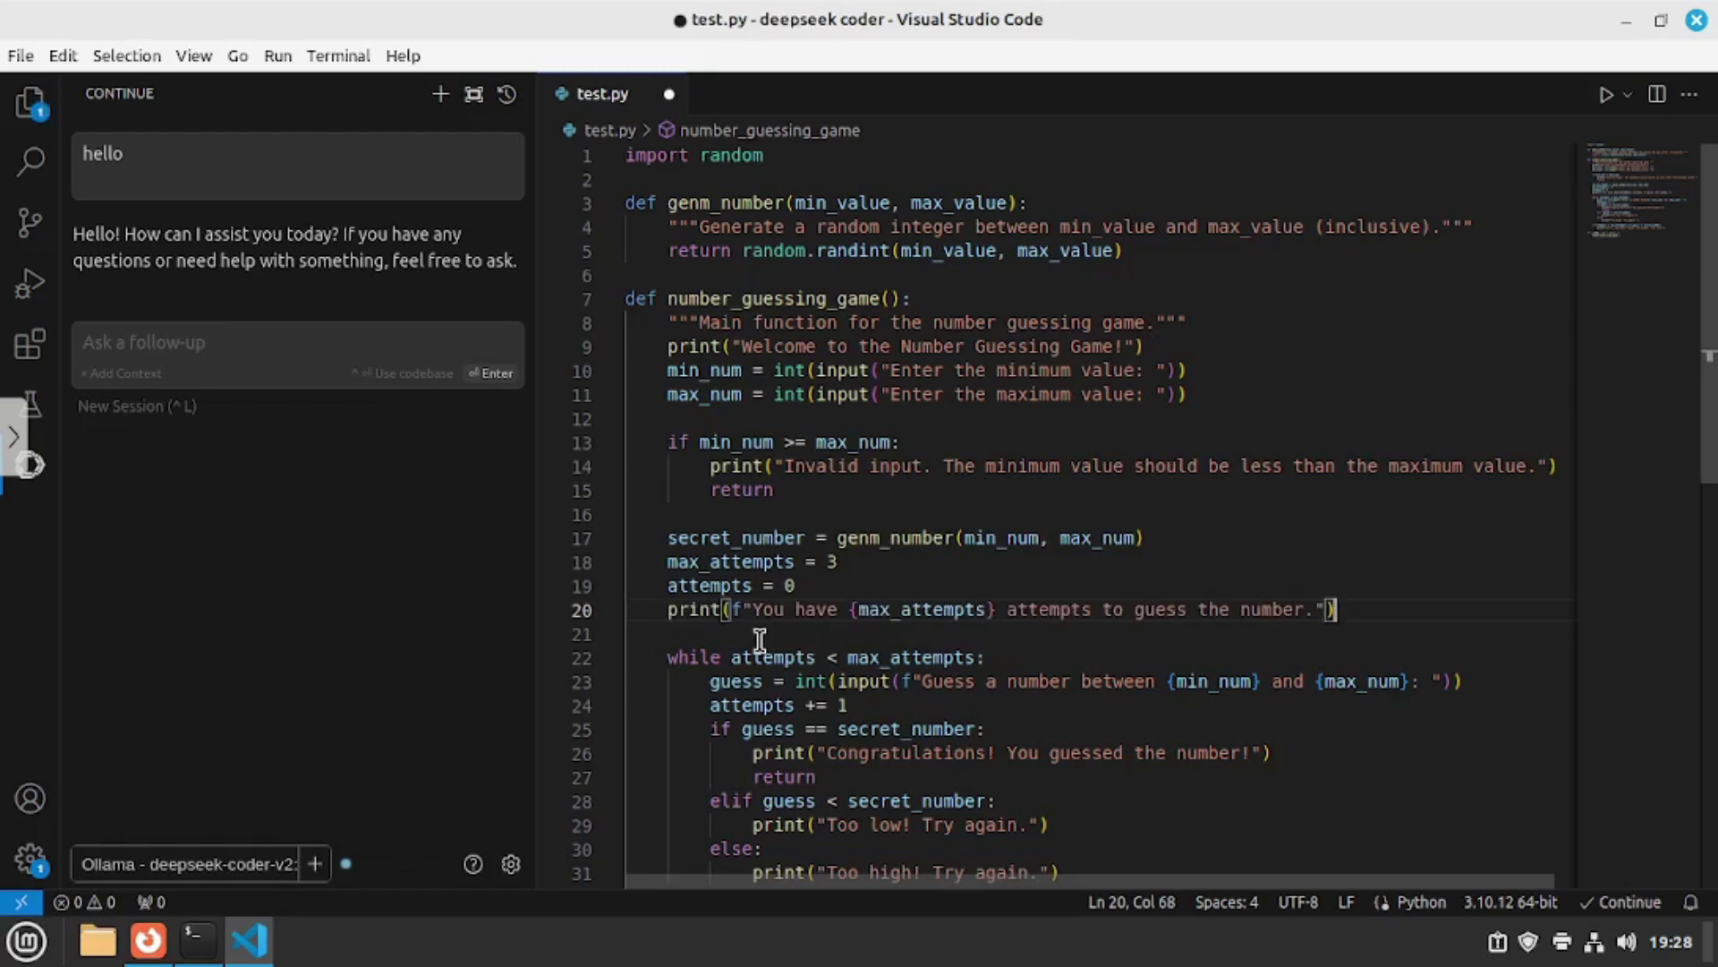
key(Return)
key(Tab)
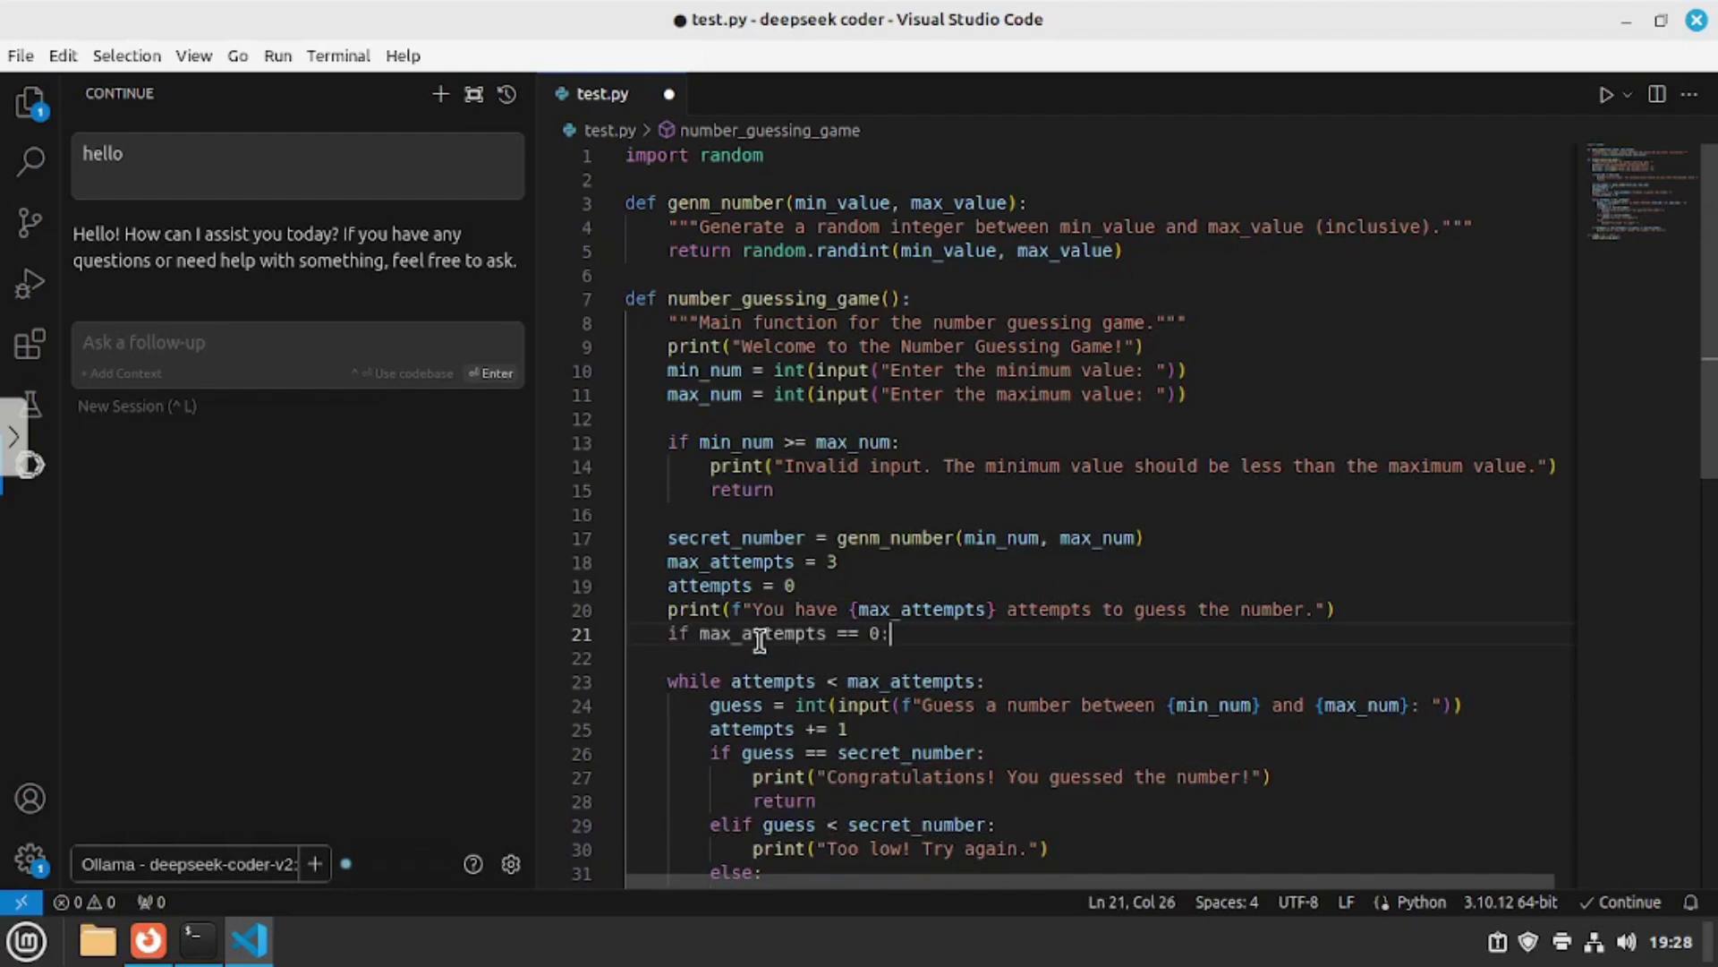
key(Return)
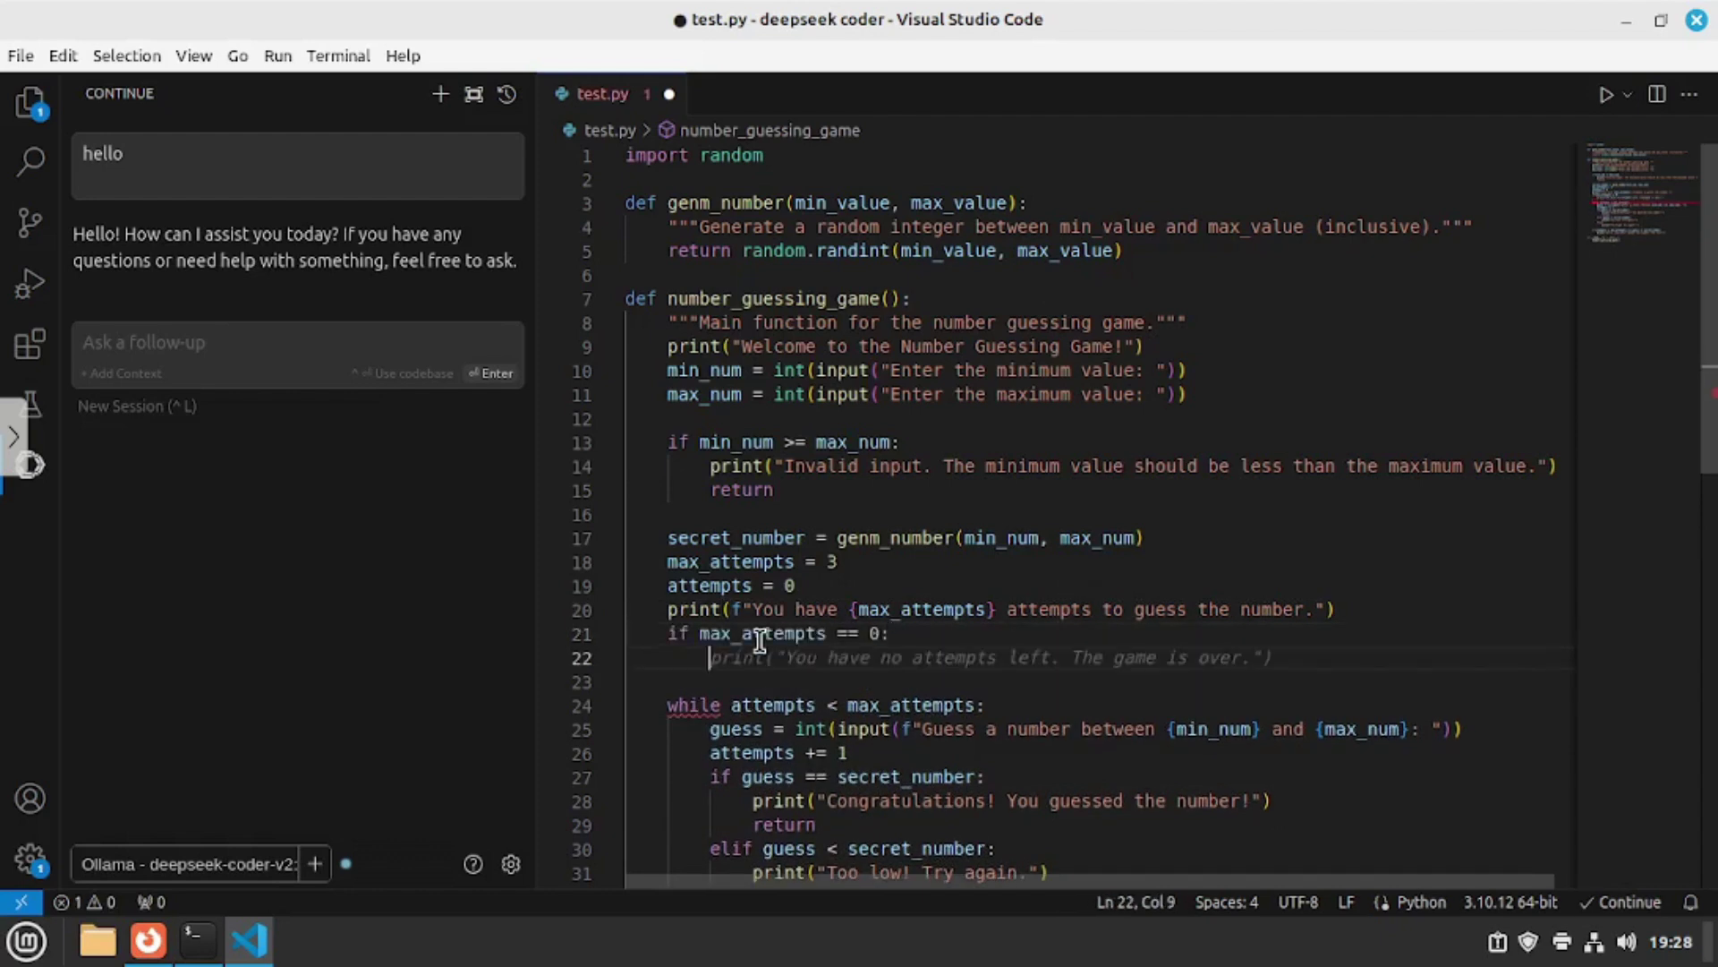
key(Tab)
key(Return)
key(Tab)
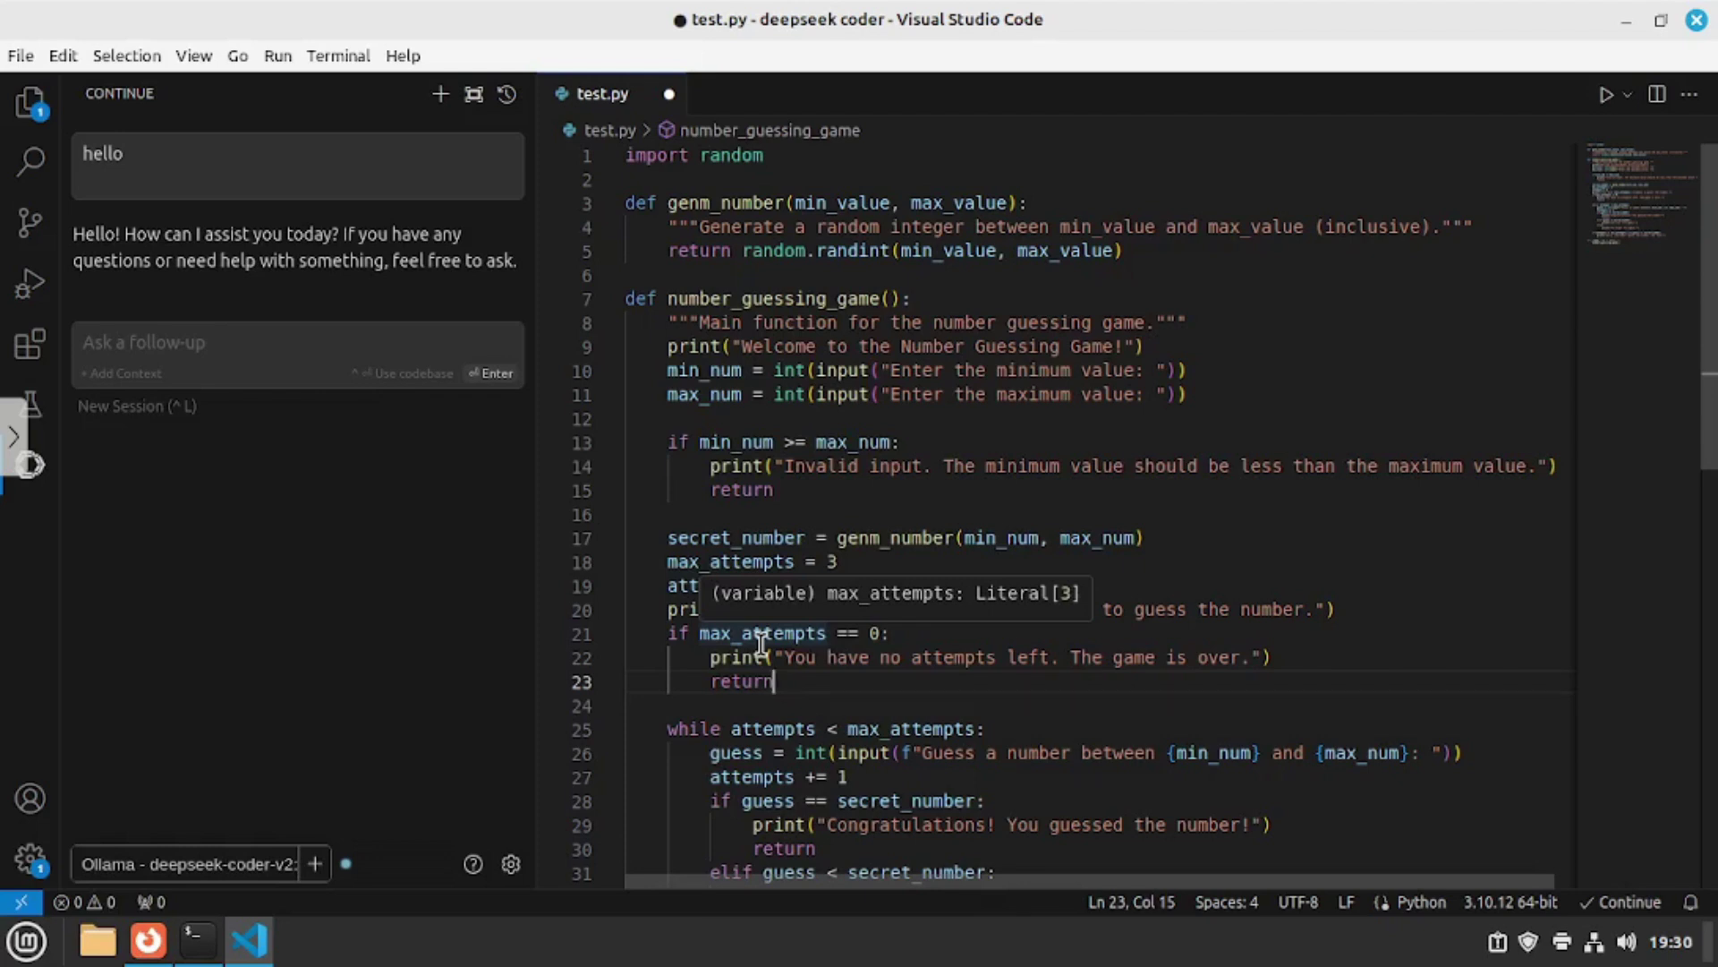
key(alt+Tab)
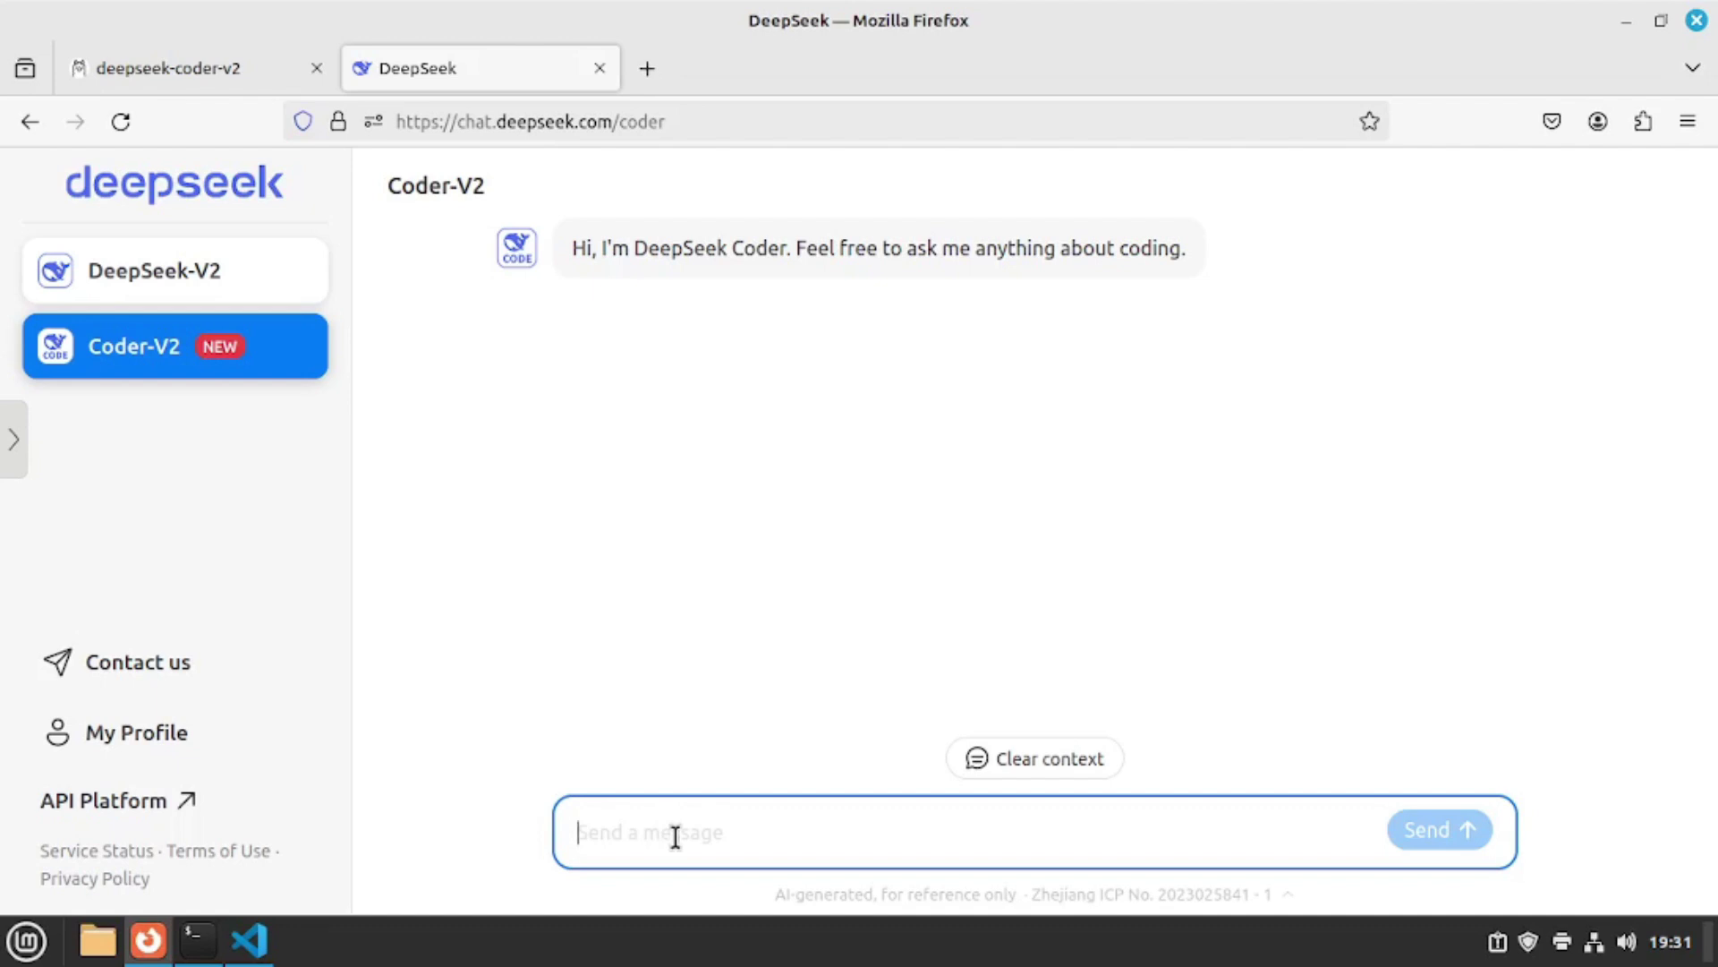
Ask Coder-V2 to 'generate the code for a number guessing game' and copy its Python code
text(generate)
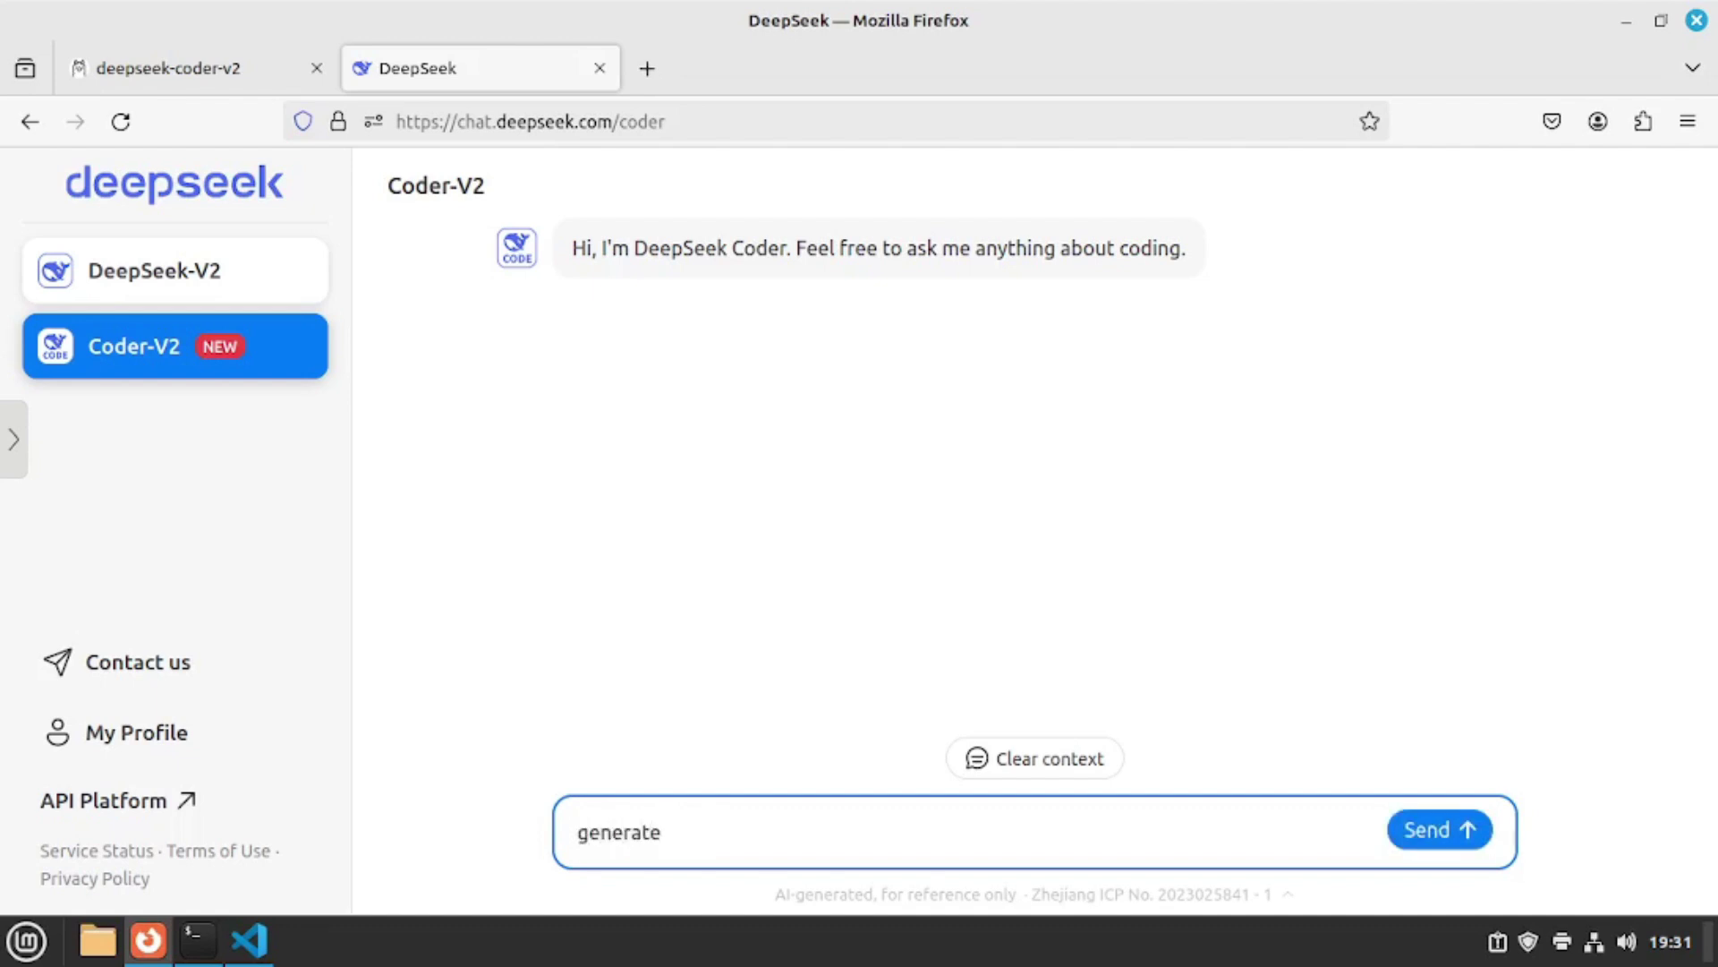
text( the code for a number guessing game)
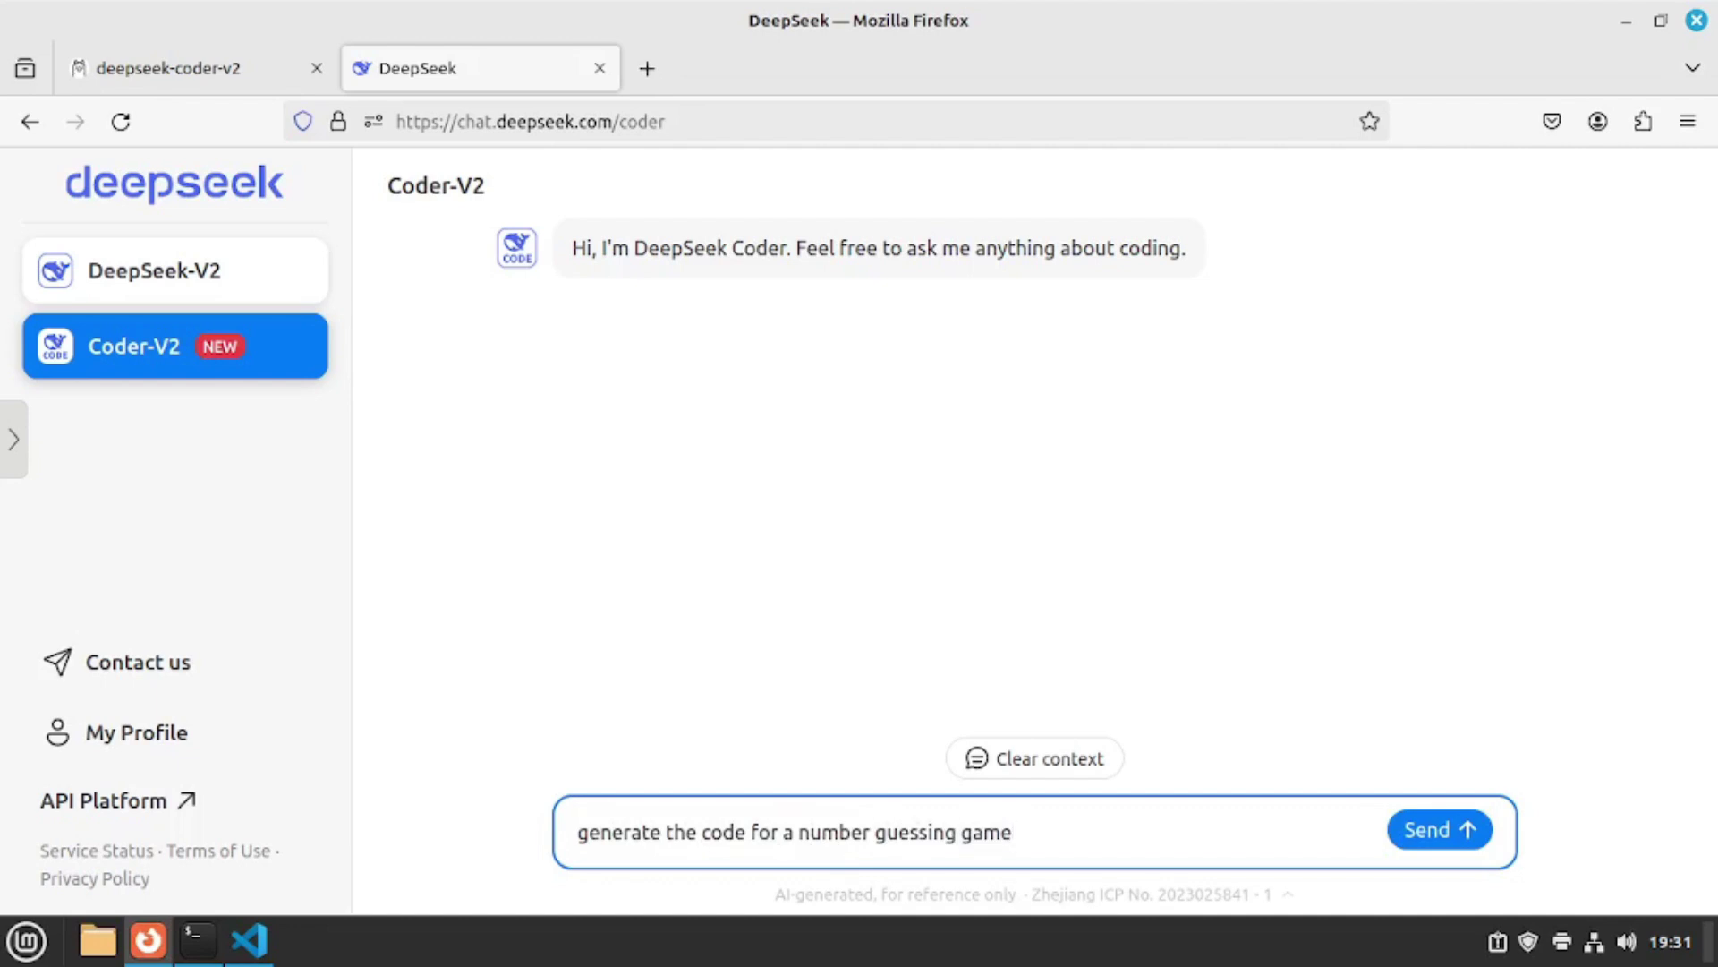
key(Return)
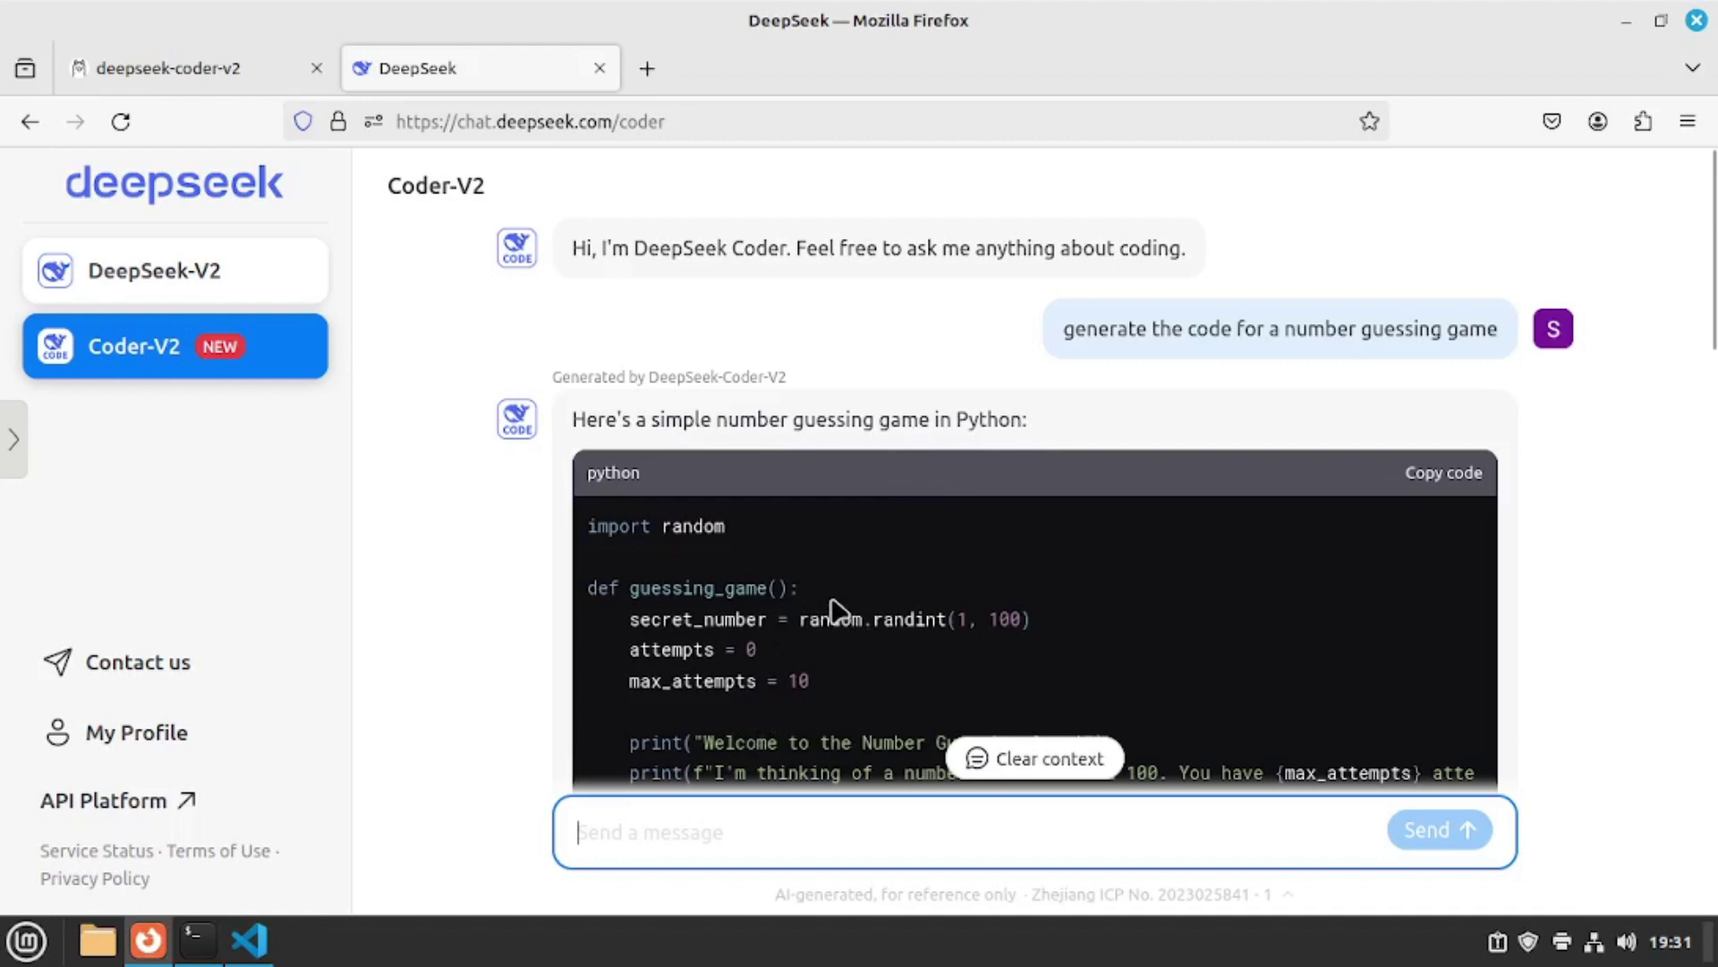
click(1464, 474)
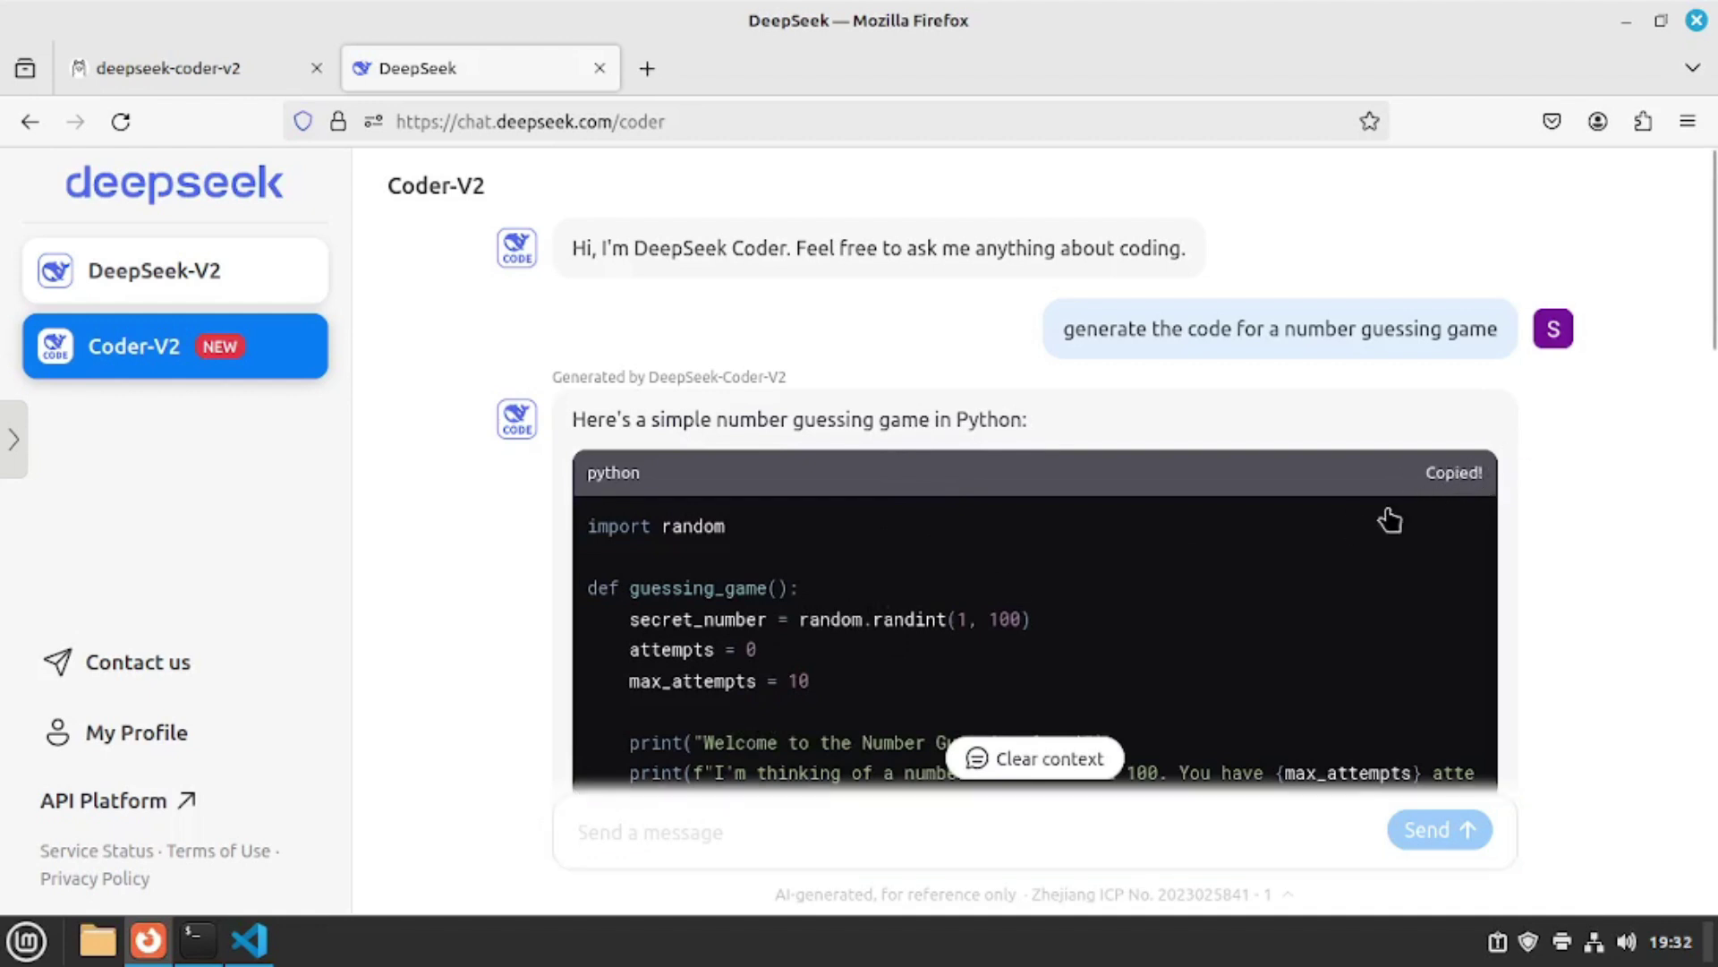
click(250, 940)
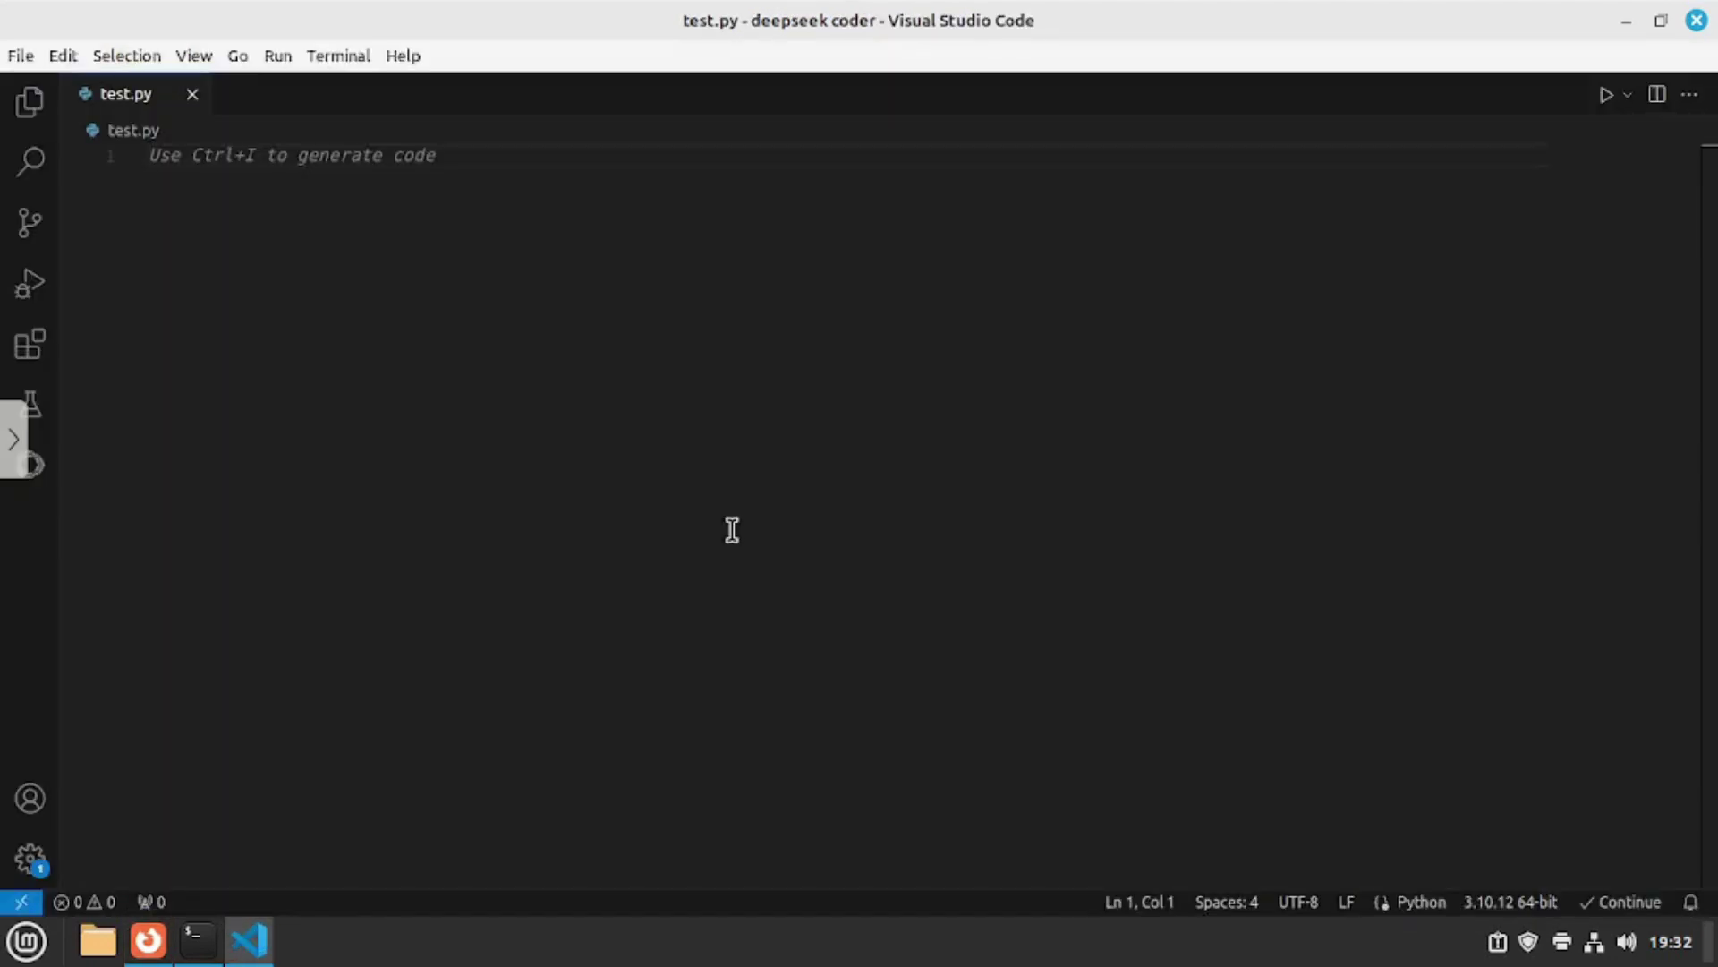
Paste DeepSeek's guessing_game script into test.py, run it, and guess 45
key(ctrl+v)
click(1606, 94)
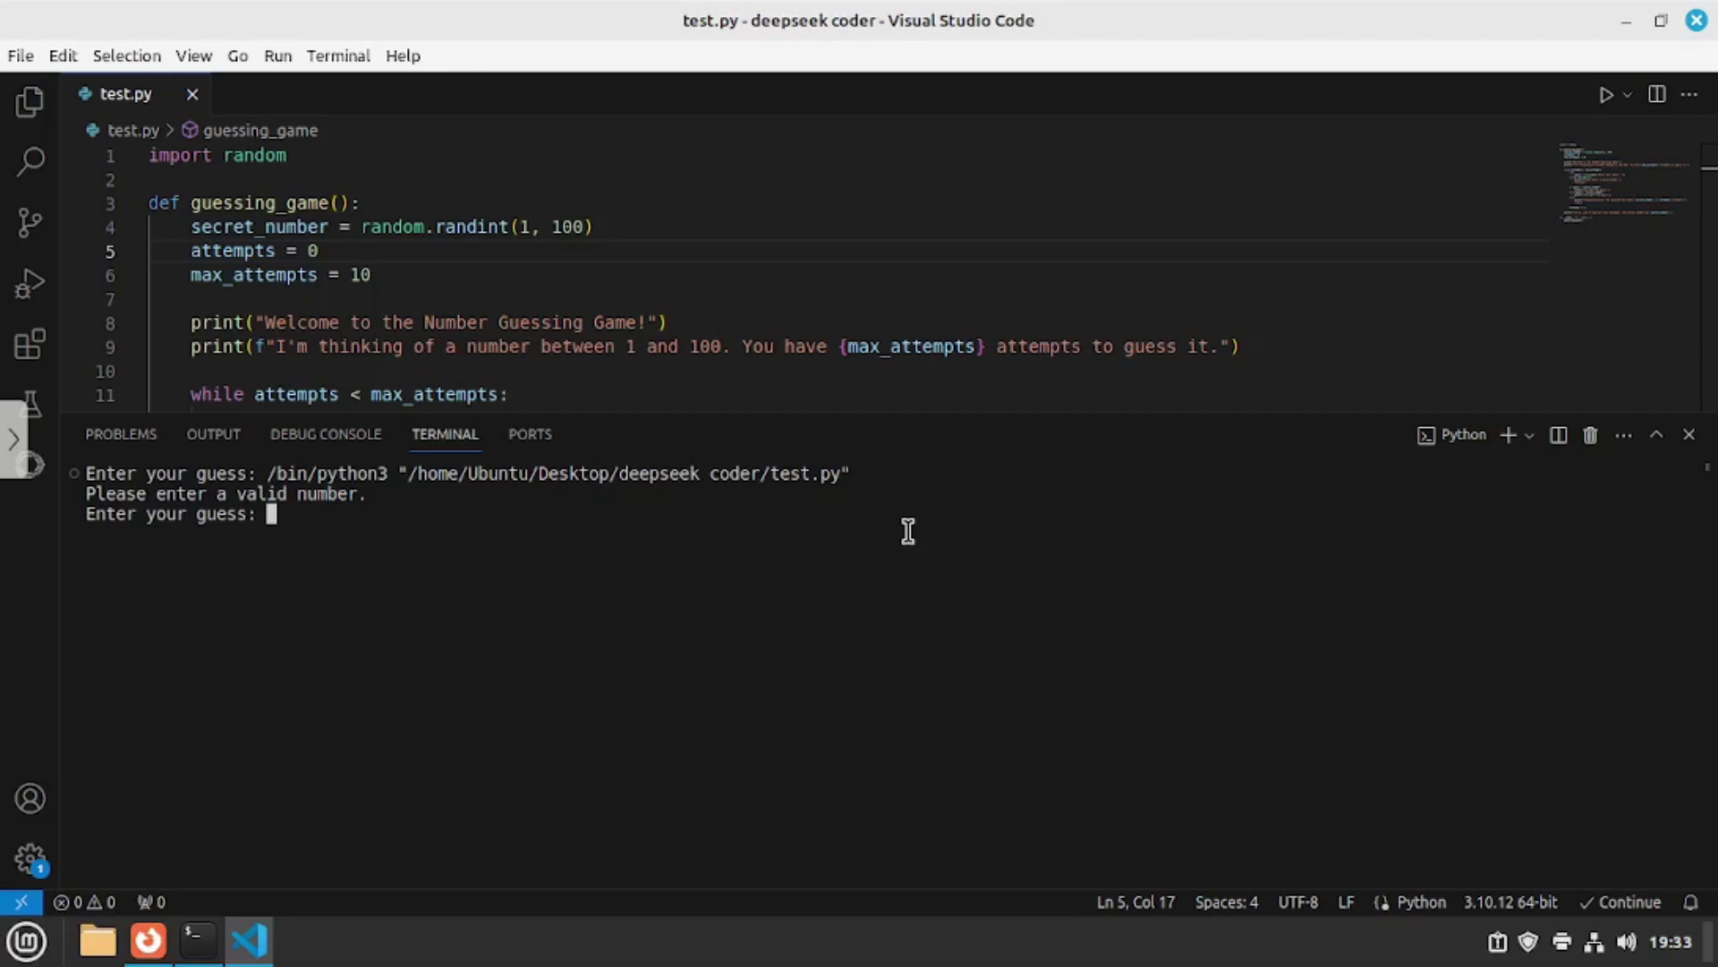
text(45)
key(Return)
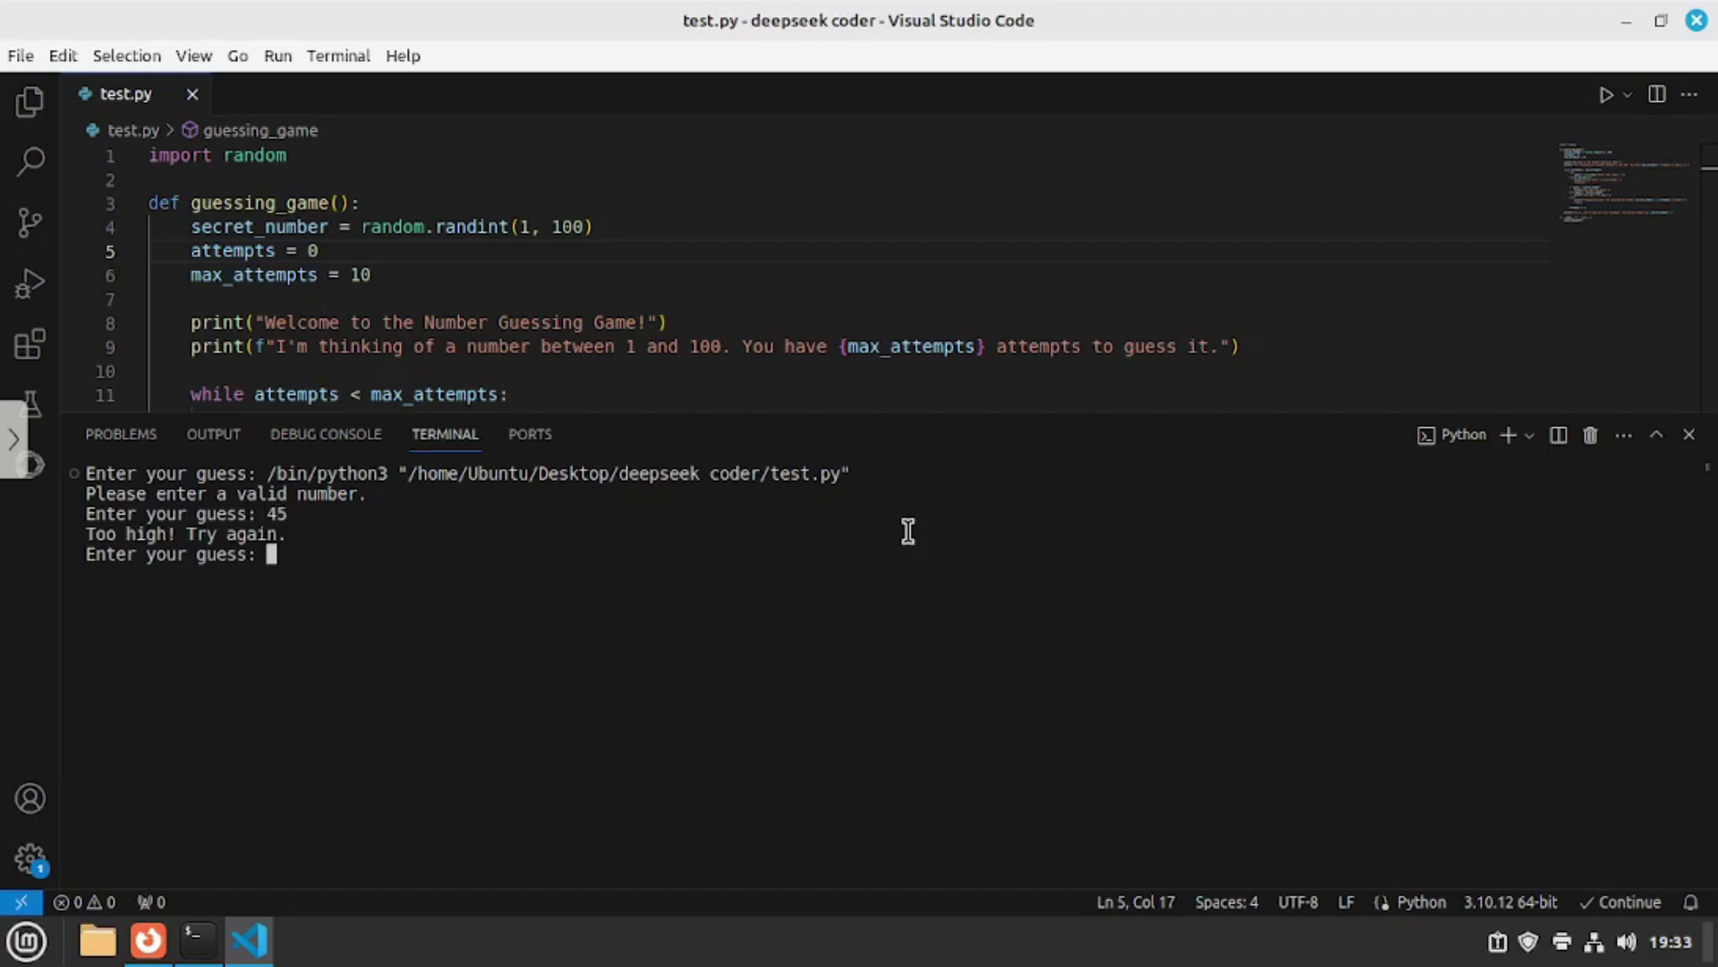